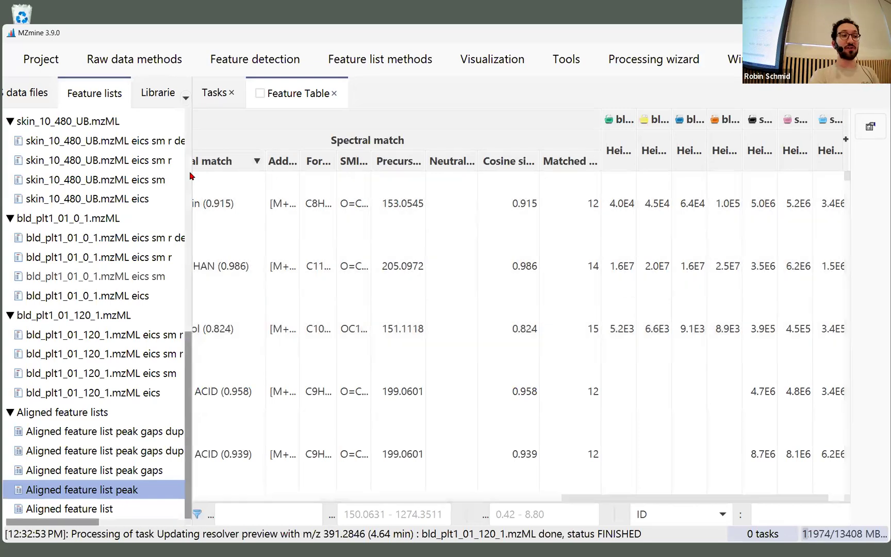
# Step: Widen the feature list pane and select the skin_10_480_UB.mzML eics sm feature list
pyautogui.moveTo(190, 176); pyautogui.dragTo(220, 172)
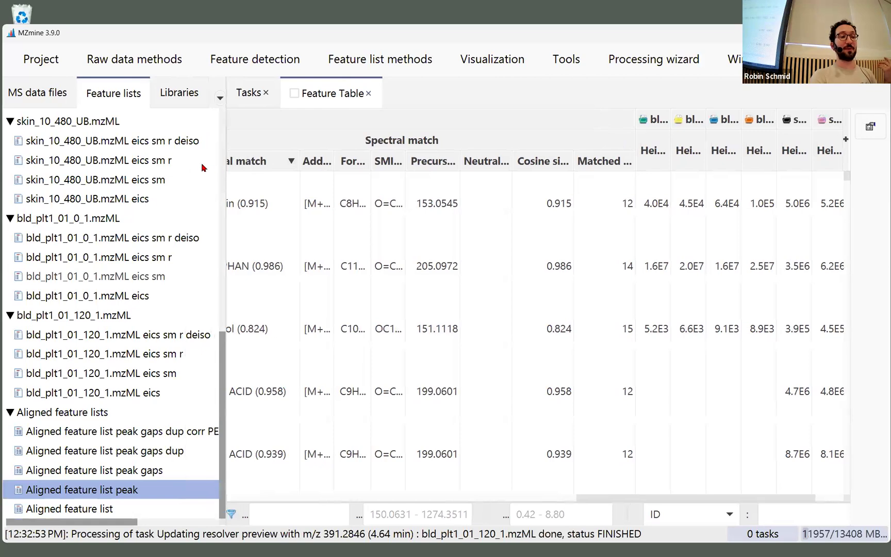
pyautogui.click(158, 182)
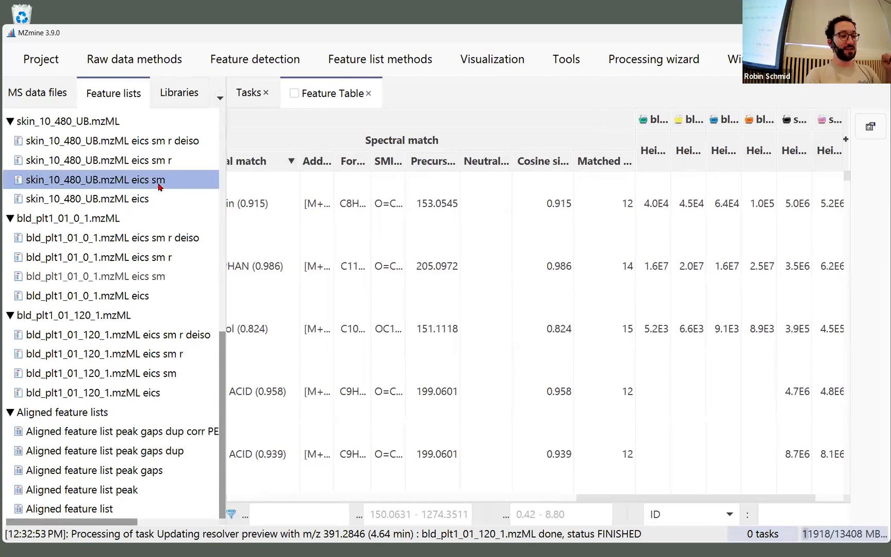
pyautogui.hotkey('ctrl', 'f')
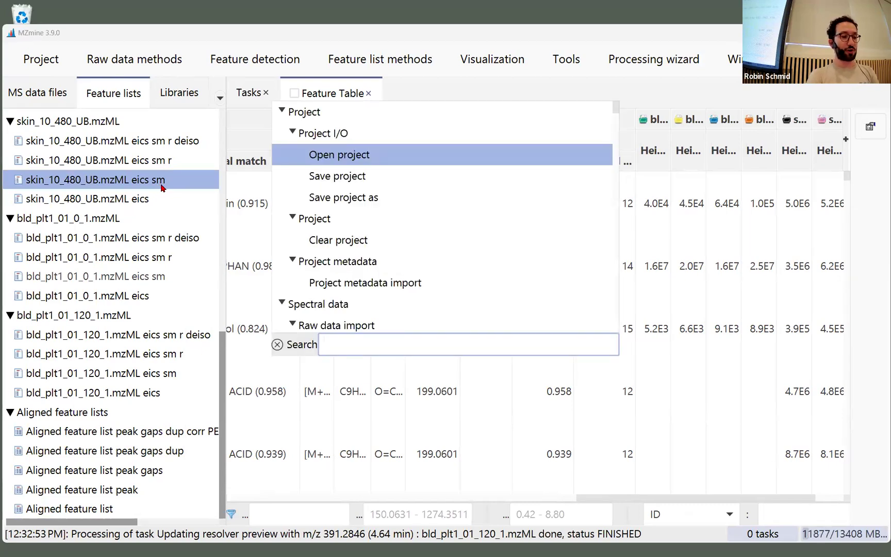
pyautogui.click(493, 393)
pyautogui.click(388, 328)
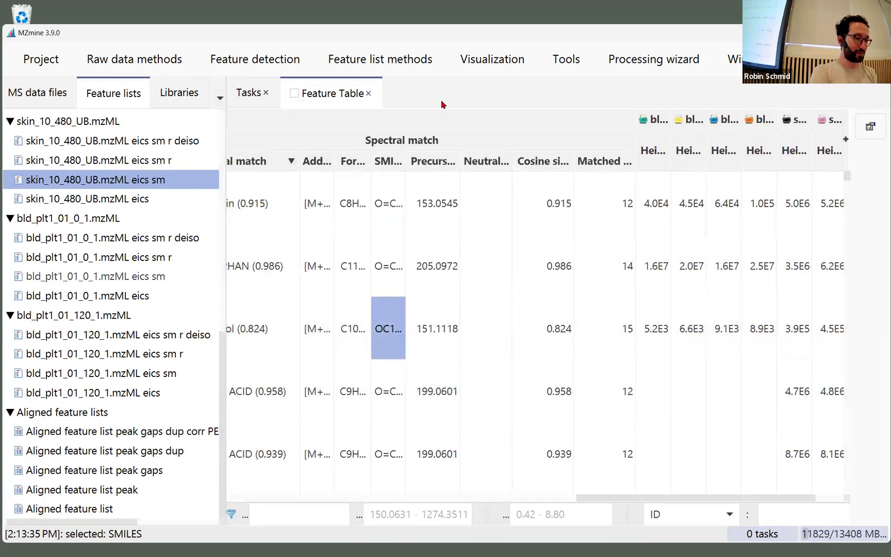
pyautogui.hotkey('ctrl', 'space')
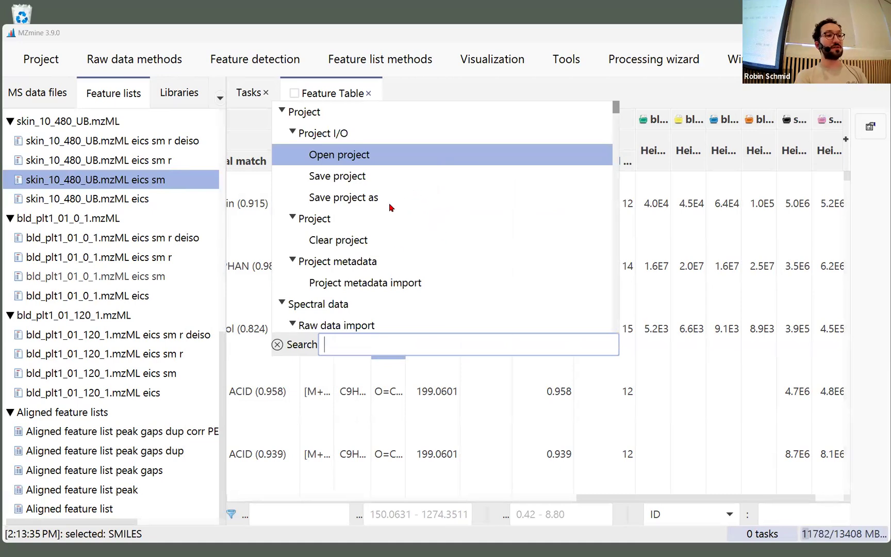
pyautogui.write('local')
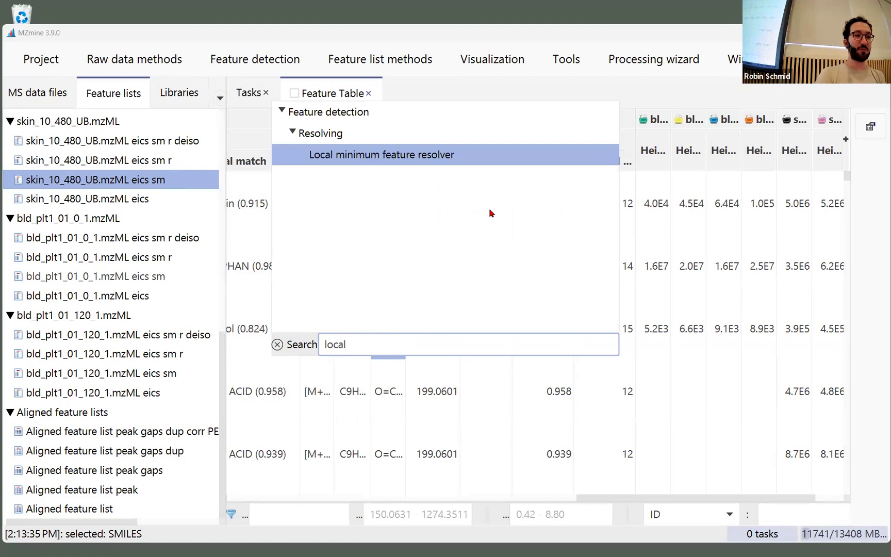
pyautogui.press('Return')
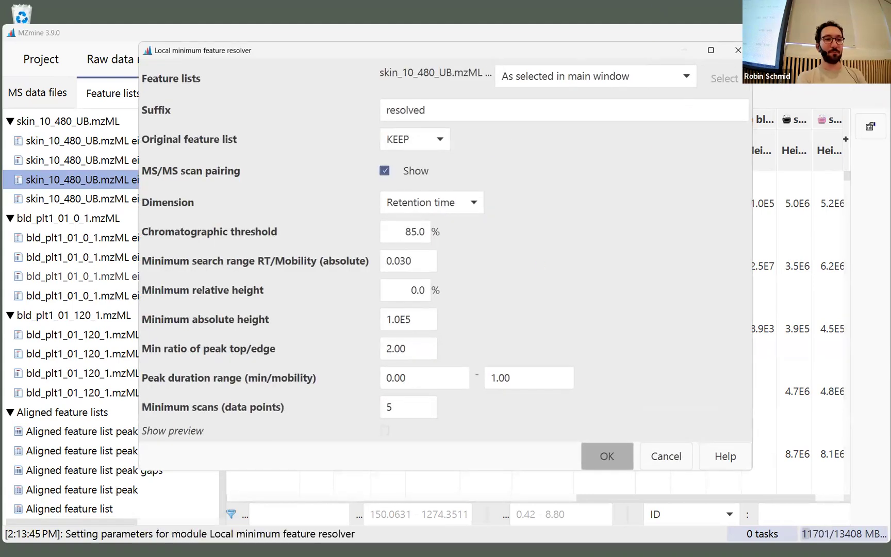
pyautogui.click(737, 50)
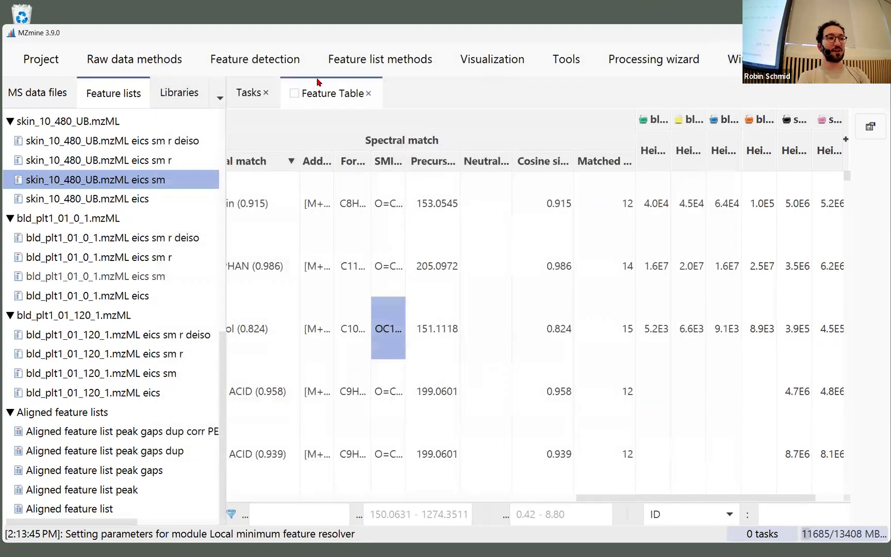
# Step: Open the Local minimum resolver setup for the selected feature list and enable its preview
pyautogui.click(287, 71)
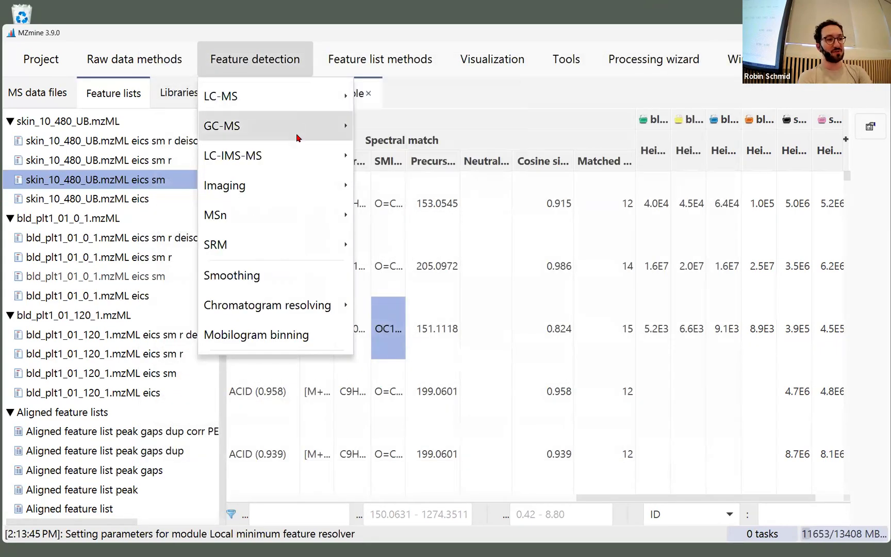
pyautogui.moveTo(243, 304)
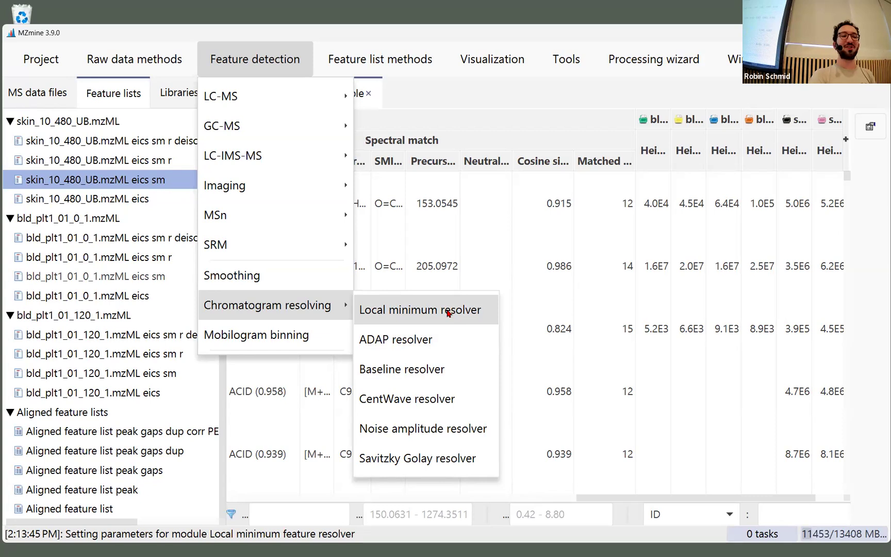
pyautogui.click(447, 312)
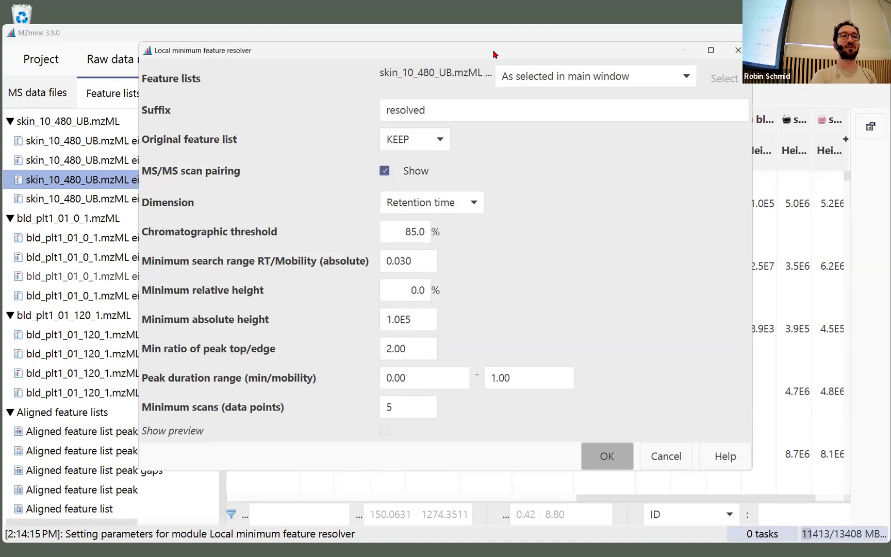
pyautogui.moveTo(493, 54); pyautogui.dragTo(379, 46)
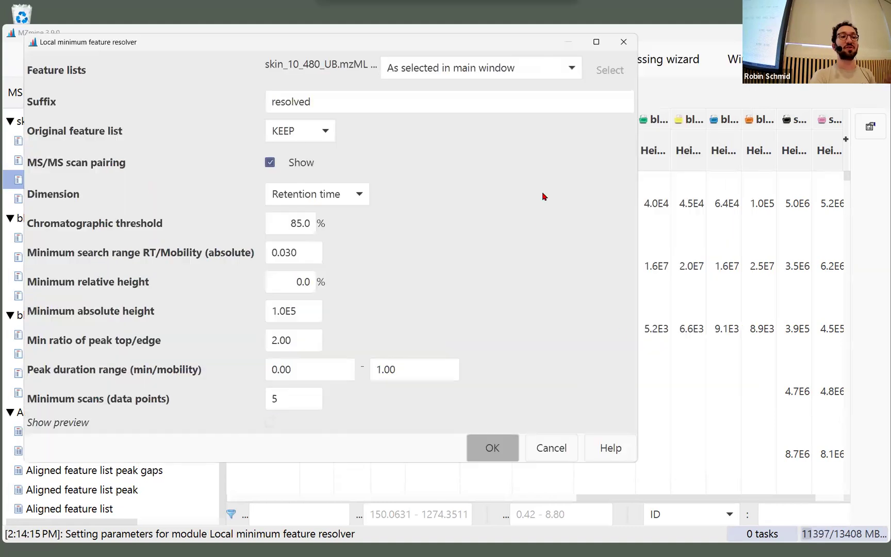
pyautogui.click(270, 423)
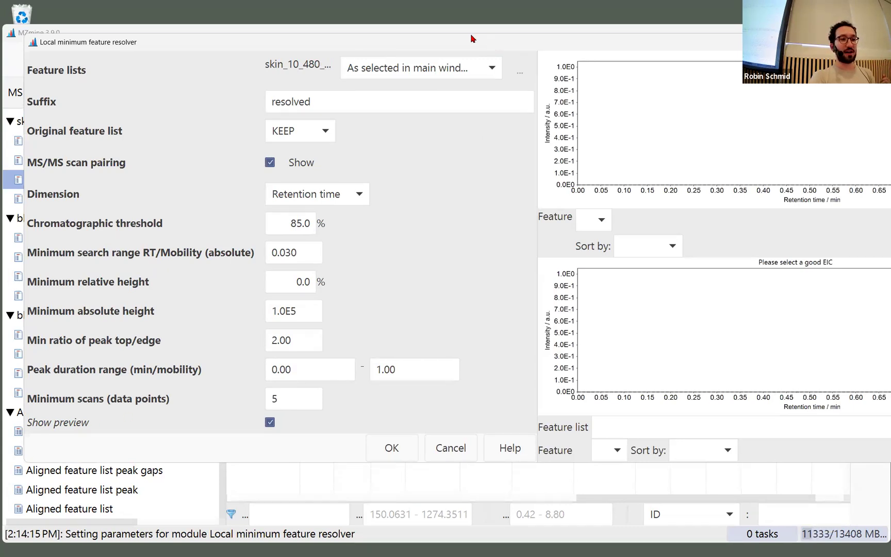
pyautogui.moveTo(471, 39); pyautogui.dragTo(448, 31)
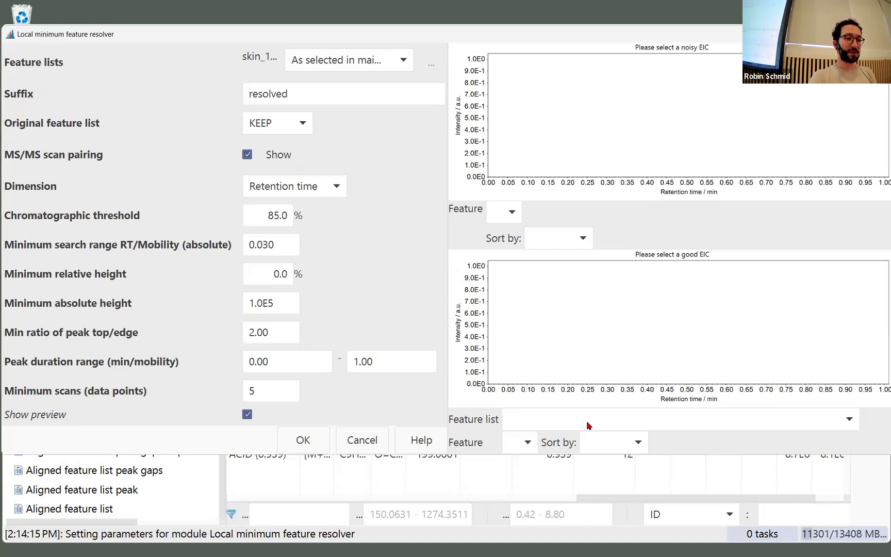
# Step: Load bld_plt1_01_120_1.mzML eics sm into the resolver preview
pyautogui.click(571, 423)
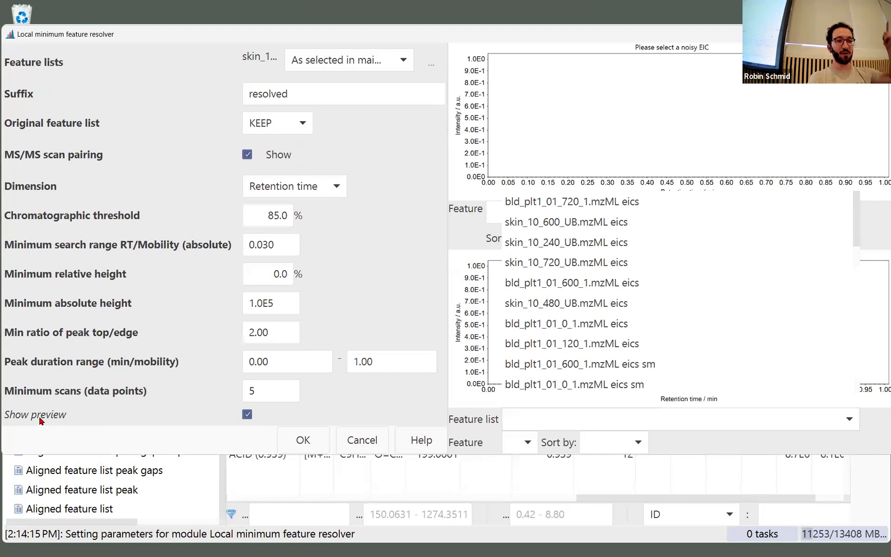
pyautogui.scroll(-3, 608, 242)
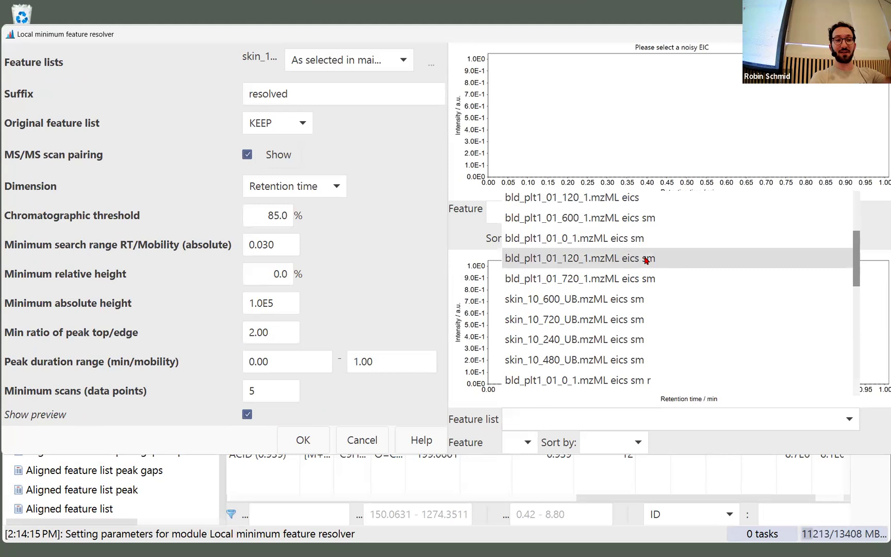
pyautogui.click(645, 259)
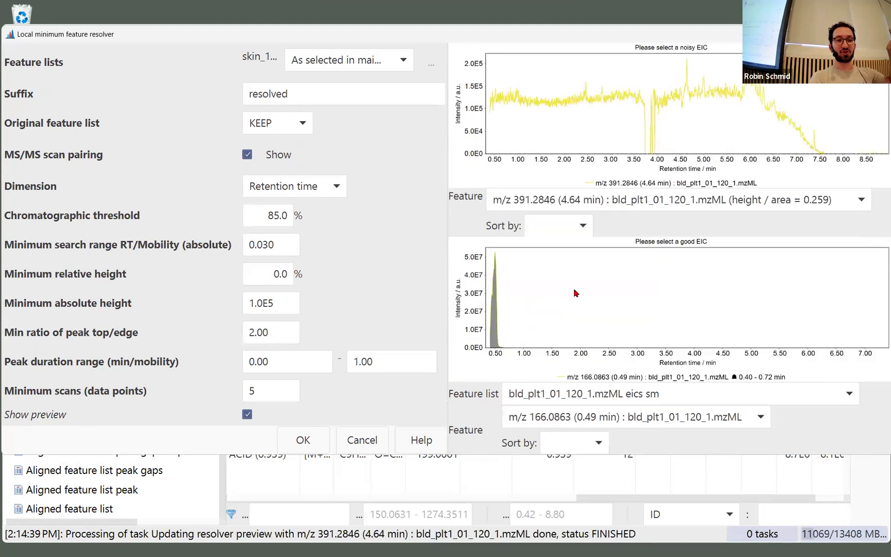
# Step: Preview the resolver on the eics sm lists of bld_plt1_01_720_1, skin_10_600_UB and skin_10_720_UB in turn
pyautogui.click(725, 392)
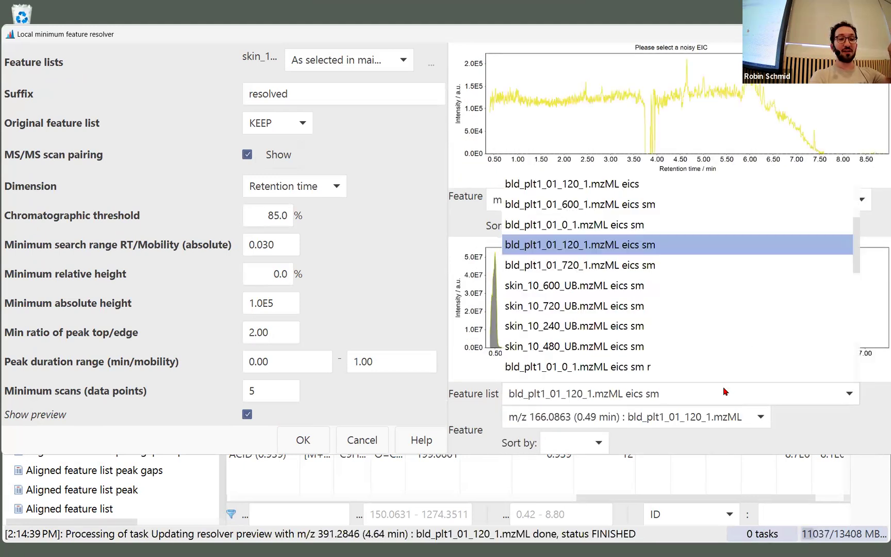
pyautogui.click(669, 269)
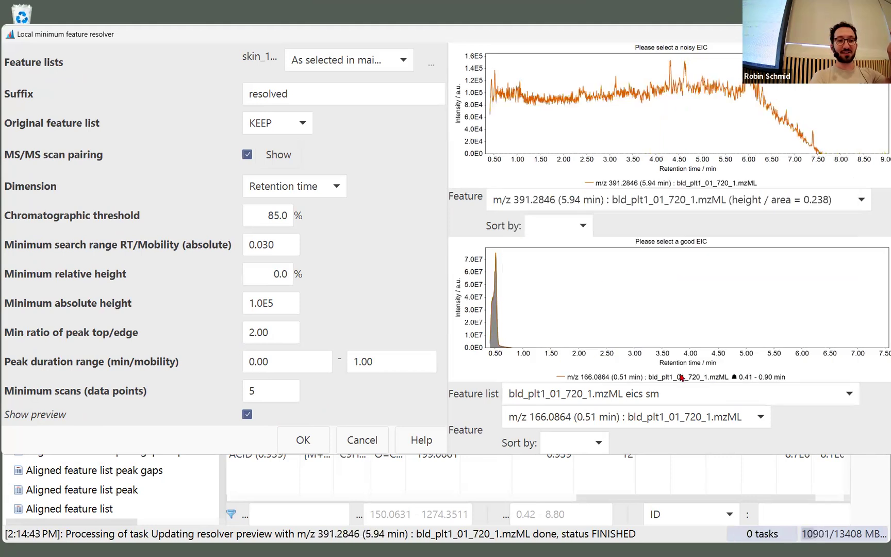
pyautogui.click(753, 390)
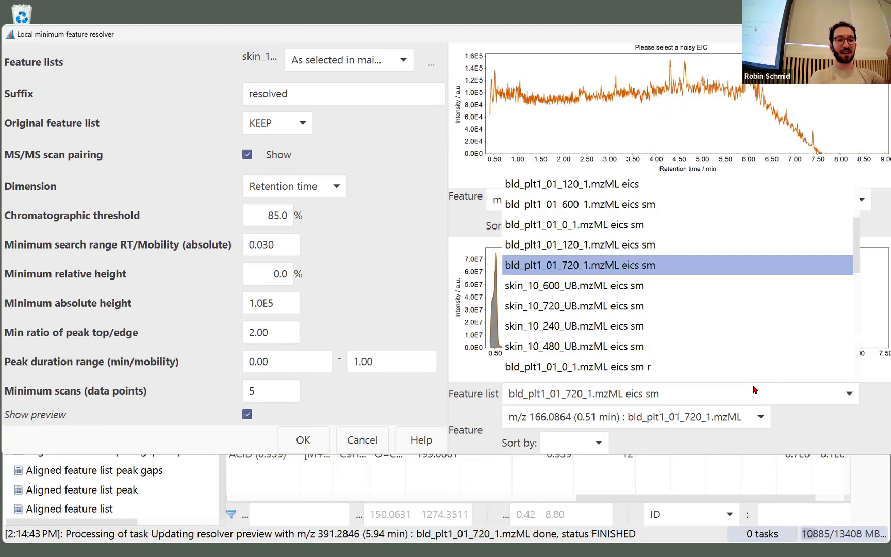
pyautogui.click(660, 286)
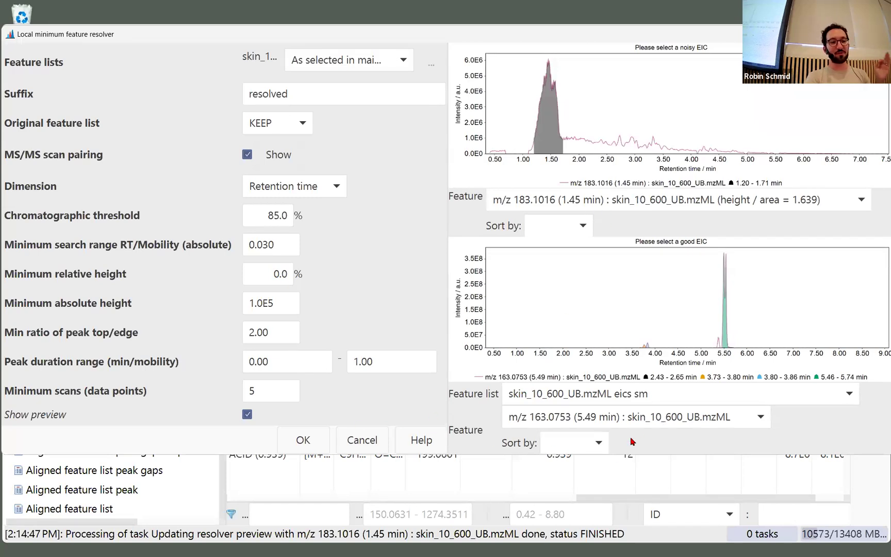
pyautogui.click(617, 393)
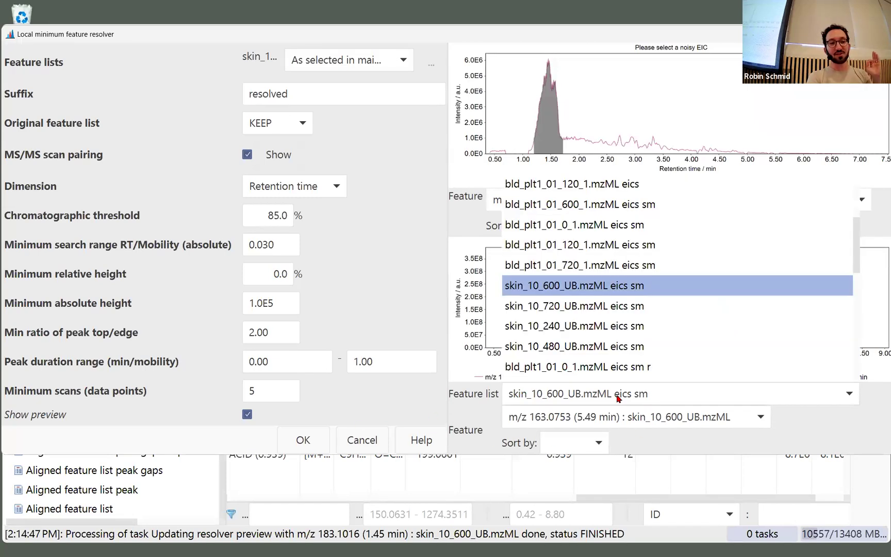
pyautogui.click(641, 306)
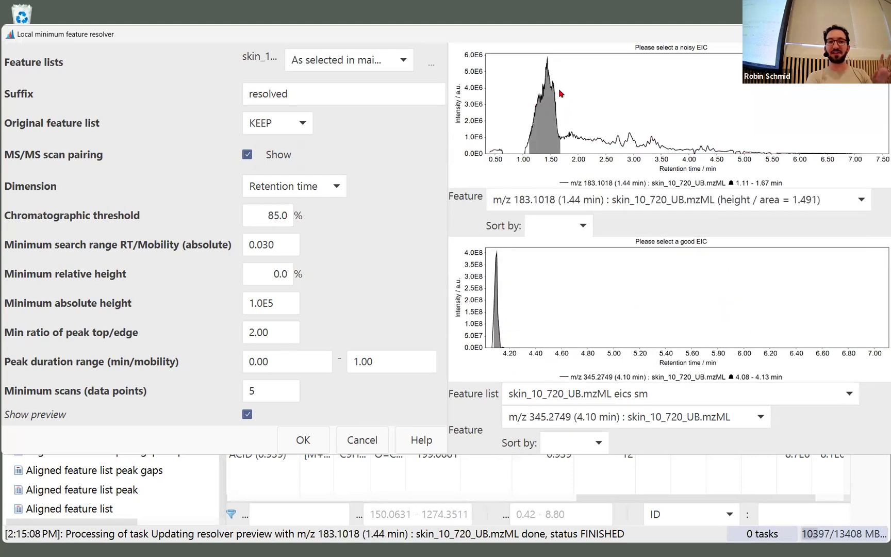
# Step: Switch the resolver preview to bld_plt1_01_600_1.mzML eics sm and examine its noisy chromatogram
pyautogui.click(696, 394)
pyautogui.scroll(3, 632, 227)
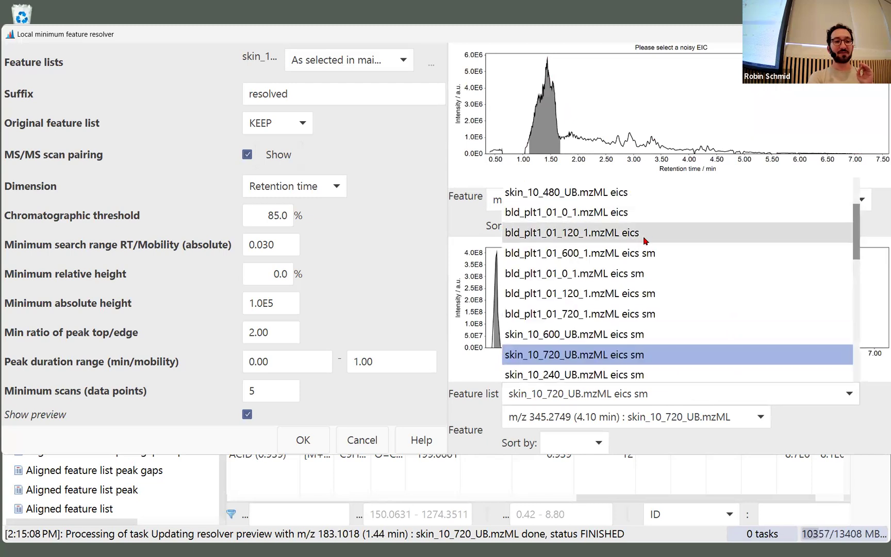
pyautogui.click(633, 254)
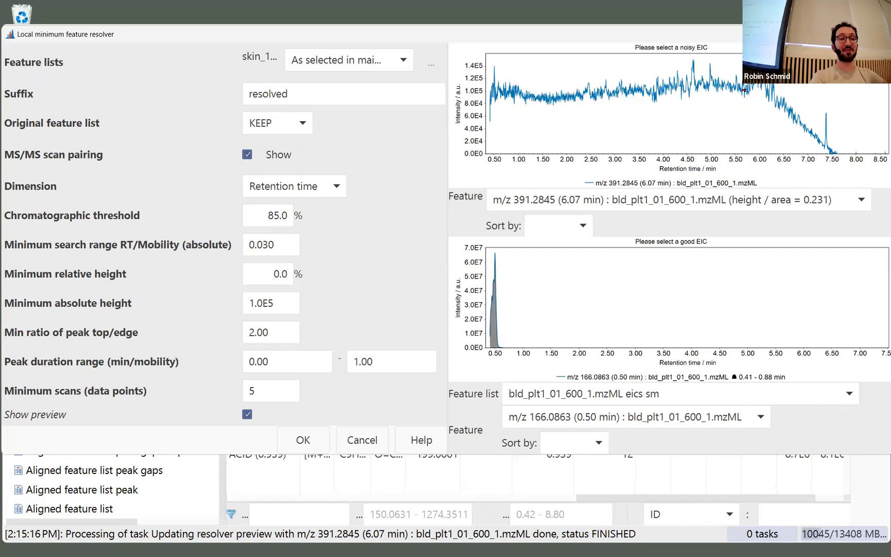
pyautogui.click(688, 205)
pyautogui.click(706, 193)
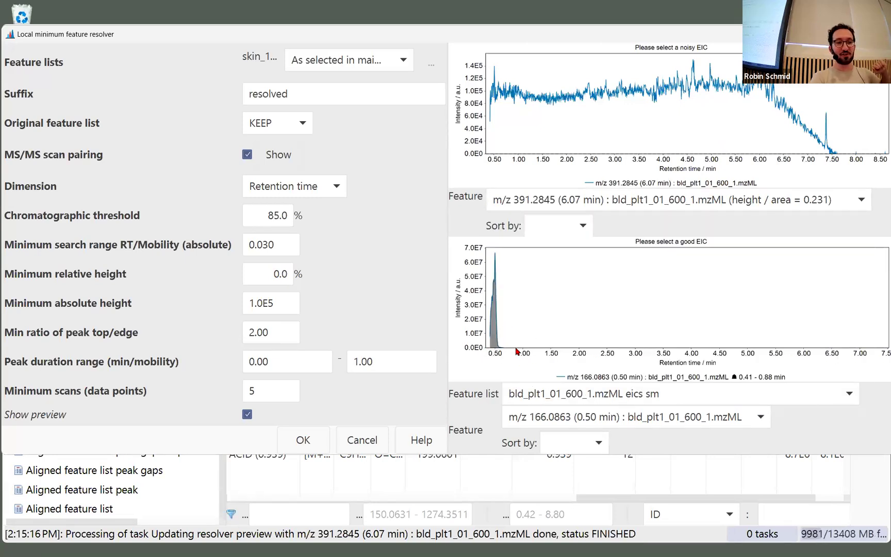
# Step: Compare the resolver preview on the eics sm lists of bld_plt1_01_0_1, bld_plt1_01_120_1 and bld_plt1_01_720_1
pyautogui.click(718, 418)
pyautogui.click(718, 417)
pyautogui.click(725, 398)
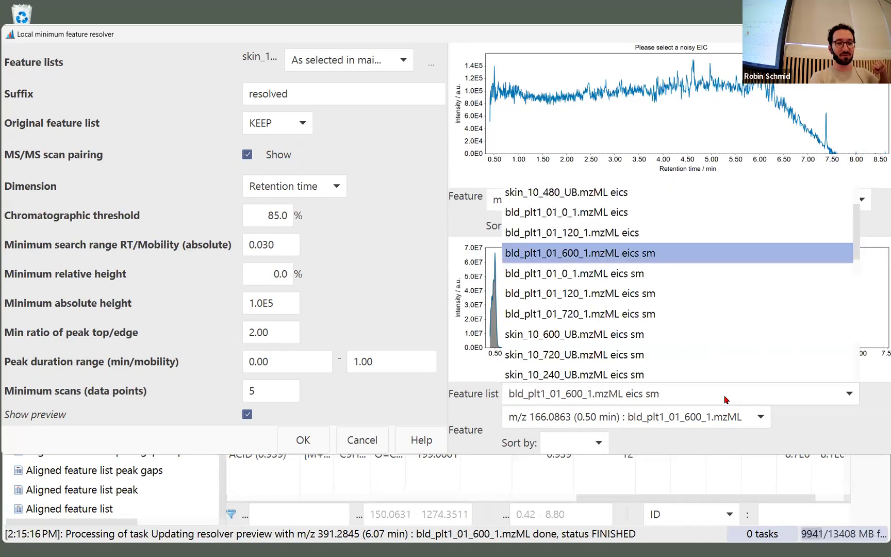
pyautogui.click(635, 281)
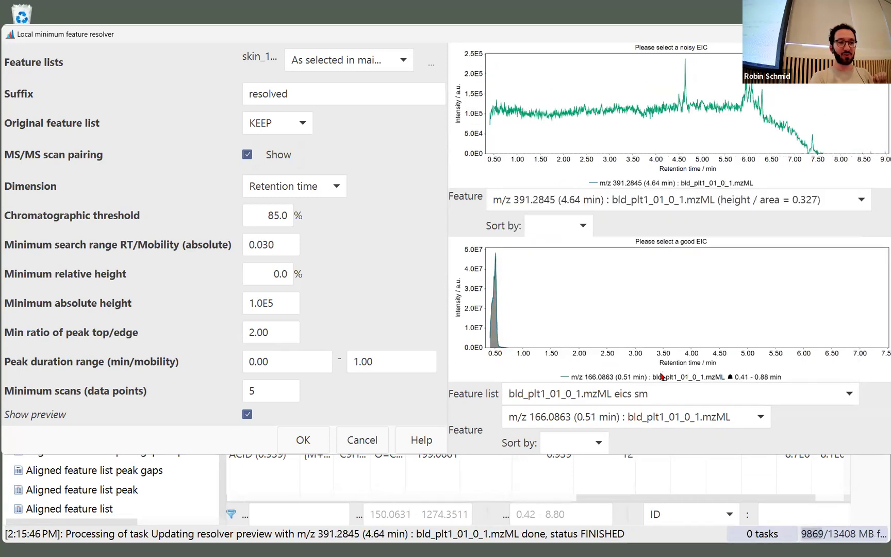
pyautogui.click(697, 396)
pyautogui.click(615, 298)
pyautogui.click(678, 395)
pyautogui.click(659, 313)
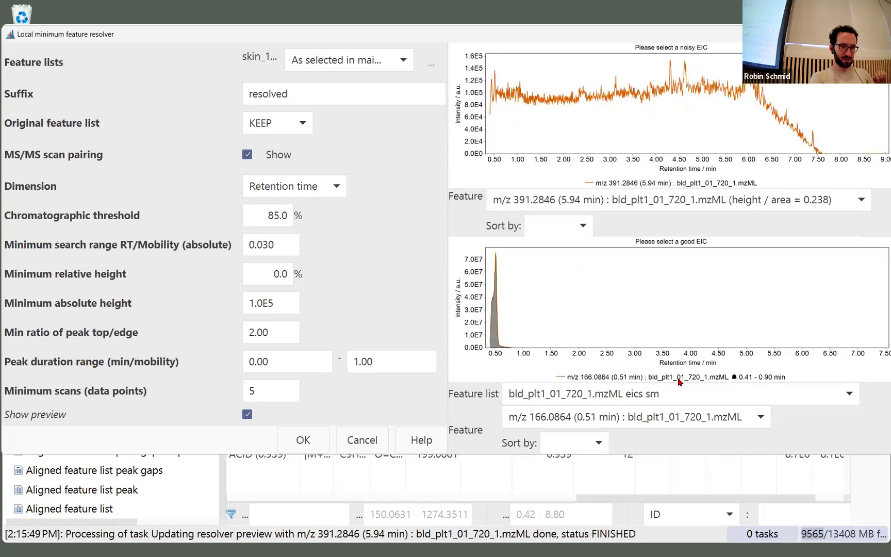
# Step: Compare the resolver preview on the eics sm lists of skin_10_600_UB, skin_10_720_UB and skin_10_240_UB
pyautogui.click(680, 393)
pyautogui.click(673, 335)
pyautogui.click(686, 398)
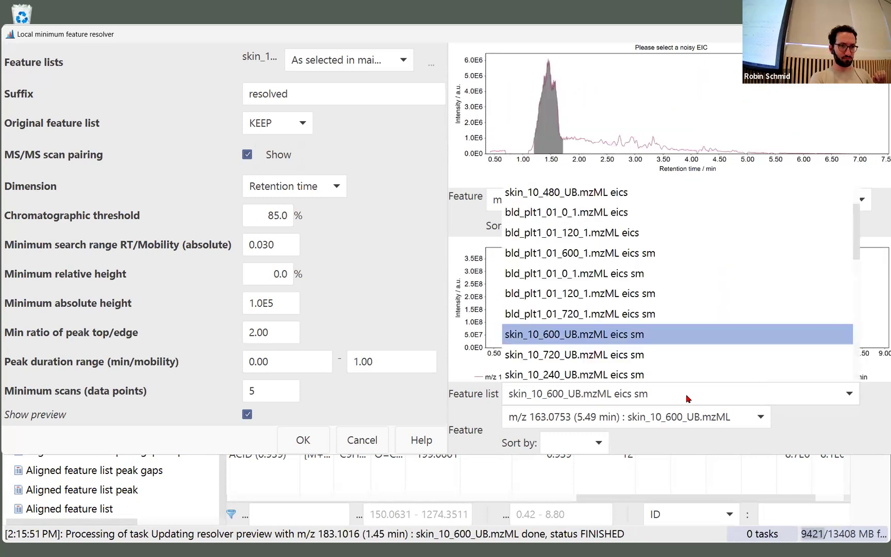
pyautogui.click(664, 355)
pyautogui.click(685, 397)
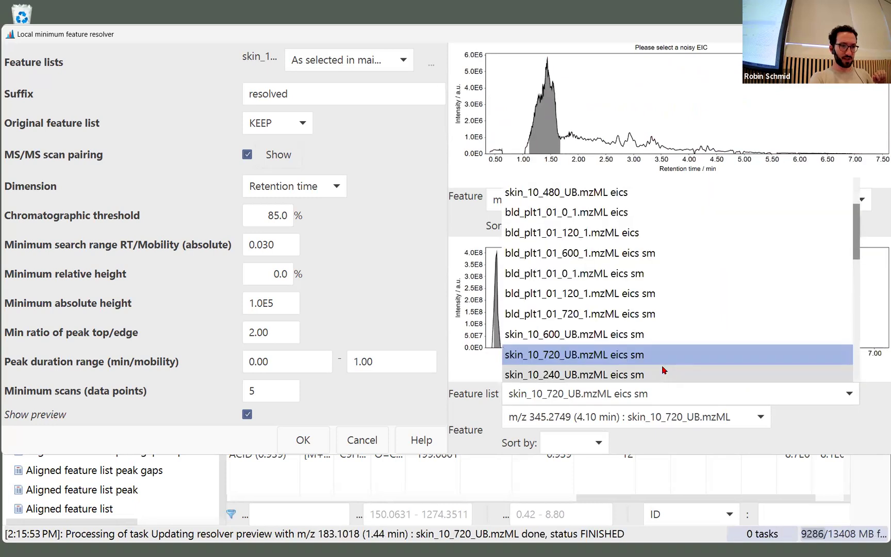
pyautogui.click(662, 372)
# Step: Switch the preview to bld_plt1_01_0_1.mzML eics sm and set the chromatographic threshold to 0%
pyautogui.click(682, 395)
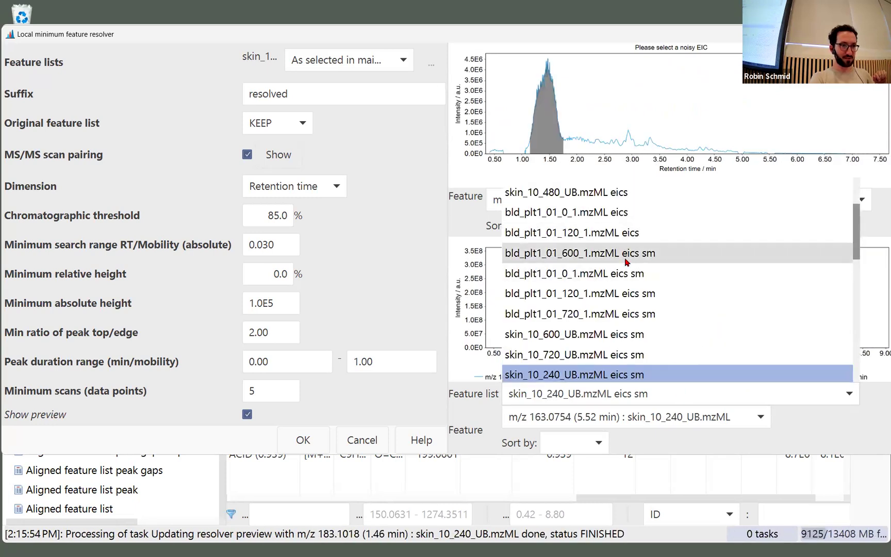
pyautogui.click(630, 282)
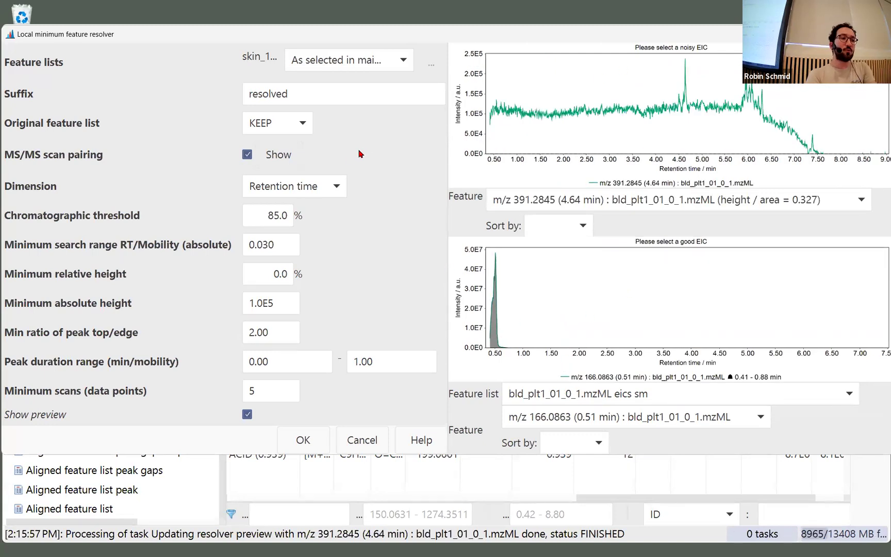
pyautogui.click(273, 214)
pyautogui.hotkey('ctrl', 'a')
pyautogui.write('0')
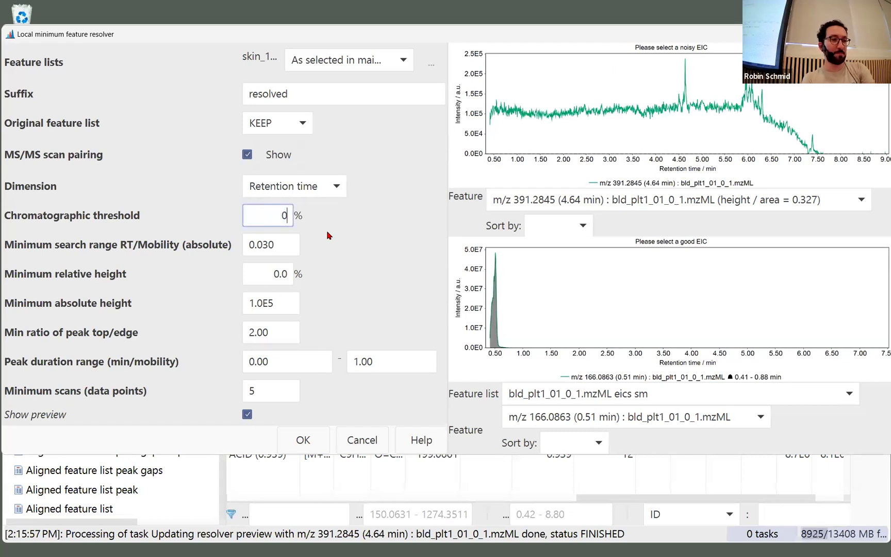
# Step: Set the minimum absolute height to 1.0E4 and the minimum ratio of peak top/edge to 1
pyautogui.click(266, 306)
pyautogui.hotkey('ctrl', 'a')
pyautogui.write('1.0E4')
pyautogui.press('Tab')
pyautogui.write('1')
pyautogui.click(392, 357)
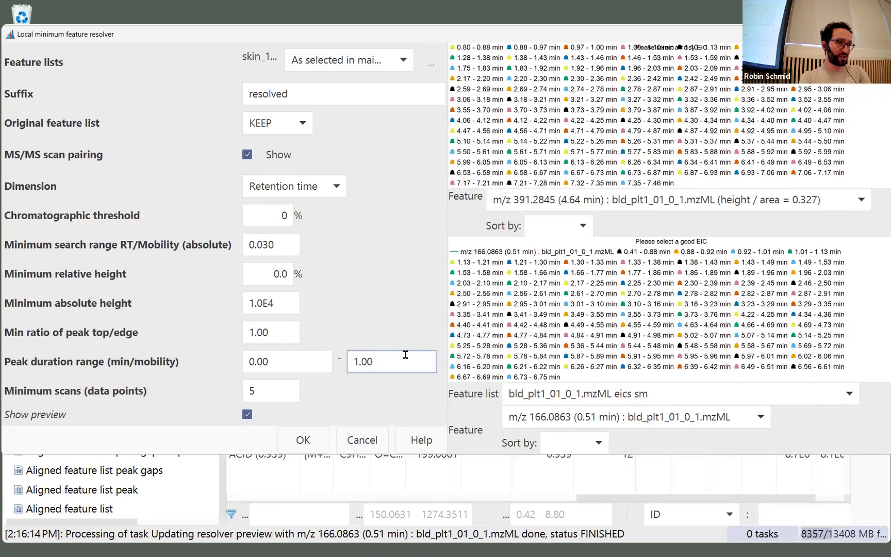
# Step: Set the minimum ratio of peak top/edge to 1.3
pyautogui.moveTo(279, 331); pyautogui.dragTo(301, 354)
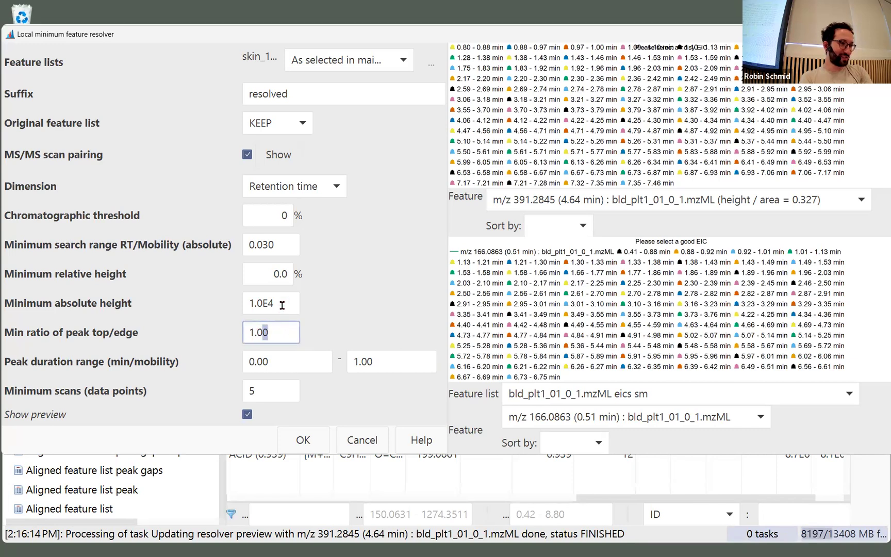
pyautogui.moveTo(282, 304); pyautogui.dragTo(85, 281)
pyautogui.doubleClick(277, 330)
pyautogui.write('1.3')
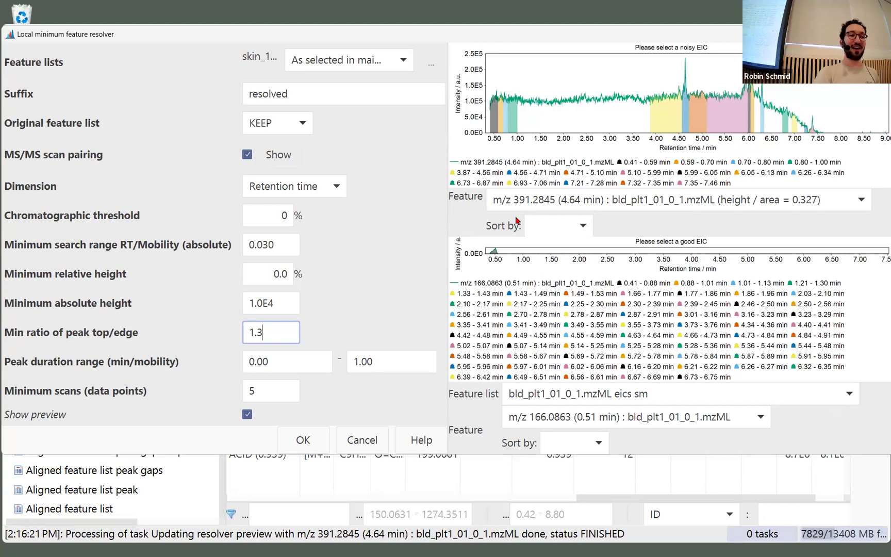
# Step: Examine the resolved peak near 4.64 min in the noisy EIC preview up close and restore the full retention time range
pyautogui.moveTo(500, 63); pyautogui.dragTo(824, 163)
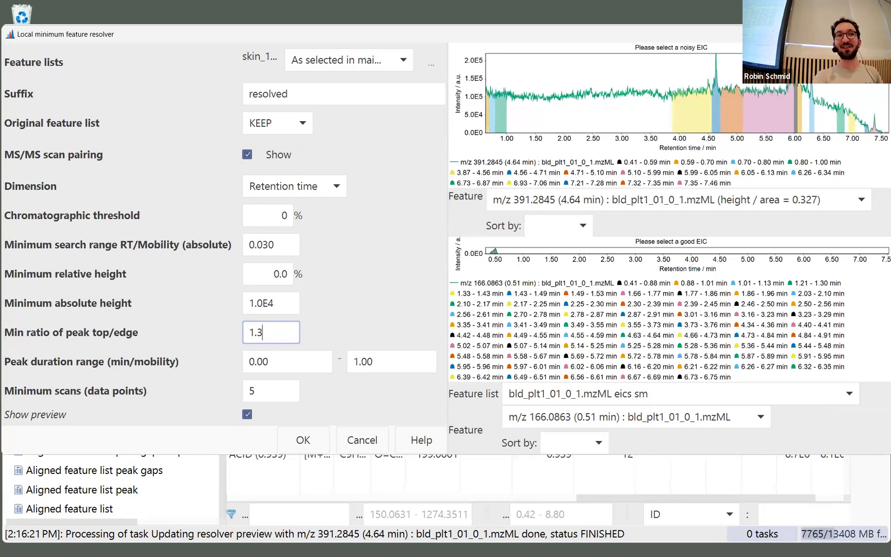
pyautogui.doubleClick(738, 71)
pyautogui.moveTo(664, 69); pyautogui.dragTo(705, 155)
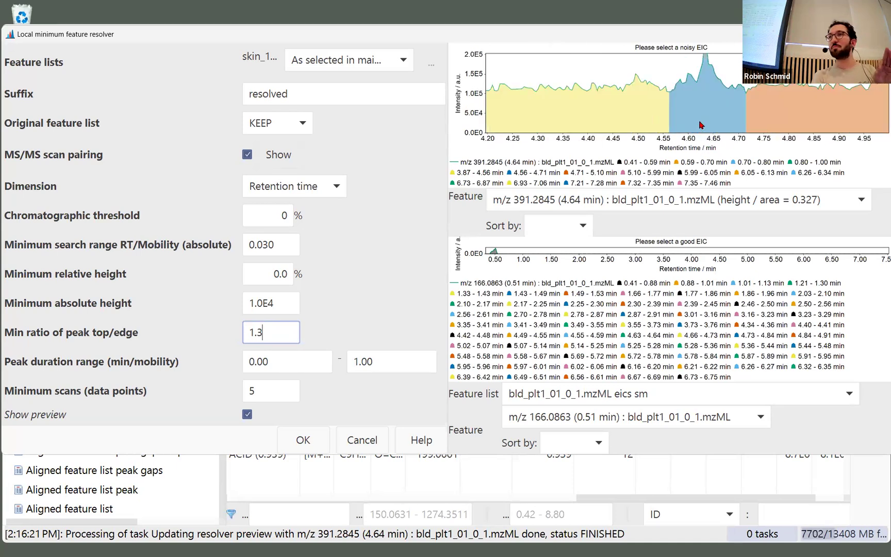
pyautogui.doubleClick(660, 69)
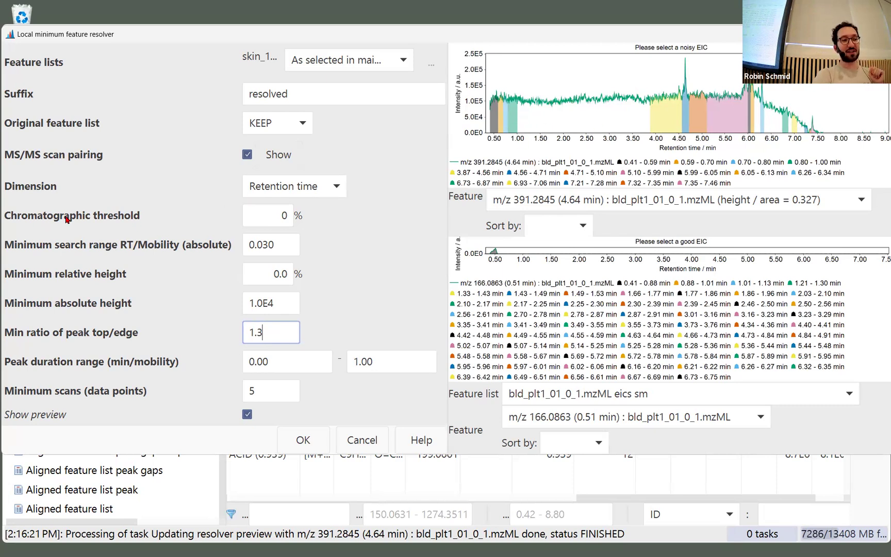
# Step: Set the chromatographic threshold to 85%
pyautogui.doubleClick(255, 215)
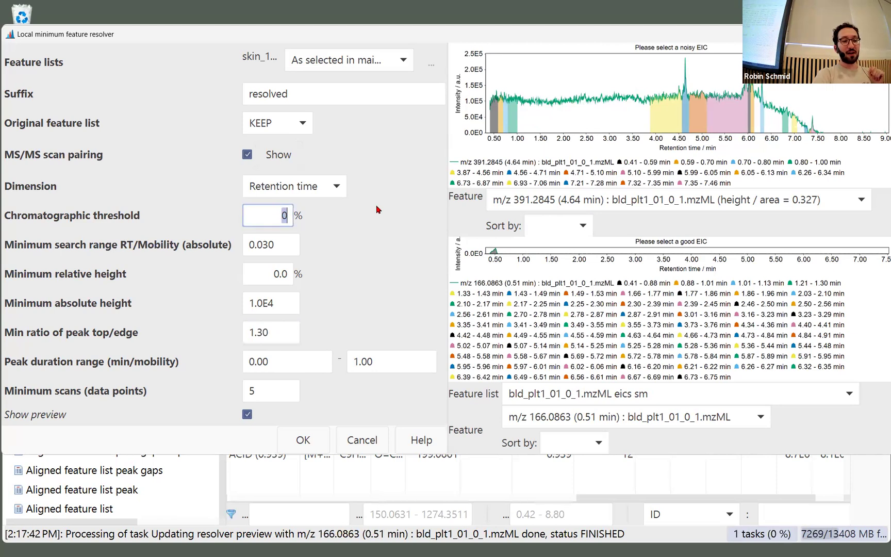
pyautogui.write('80')
pyautogui.press('BackSpace')
pyautogui.write('5')
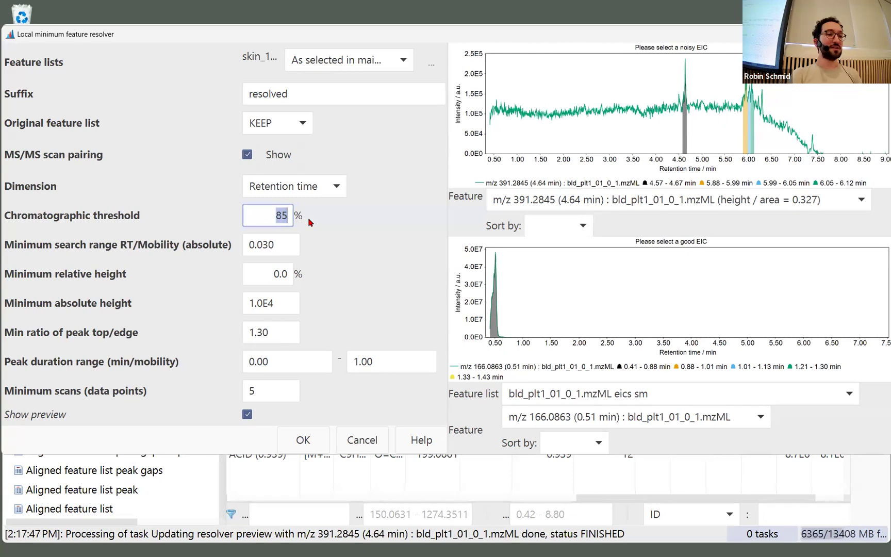
pyautogui.click(272, 220)
pyautogui.moveTo(266, 219); pyautogui.dragTo(290, 216)
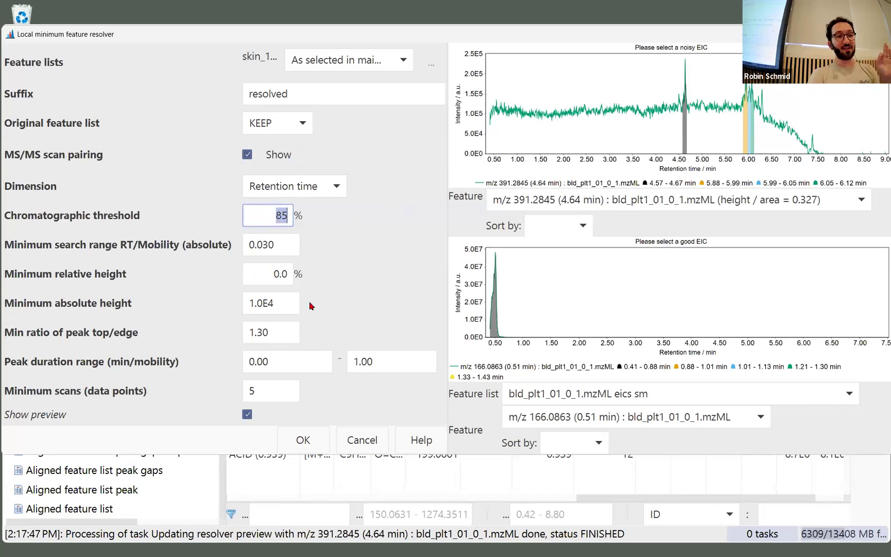
# Step: Set the minimum ratio of peak top/edge to 1 to compare the preview with the ratio filter relaxed
pyautogui.click(275, 279)
pyautogui.moveTo(270, 332); pyautogui.dragTo(181, 329)
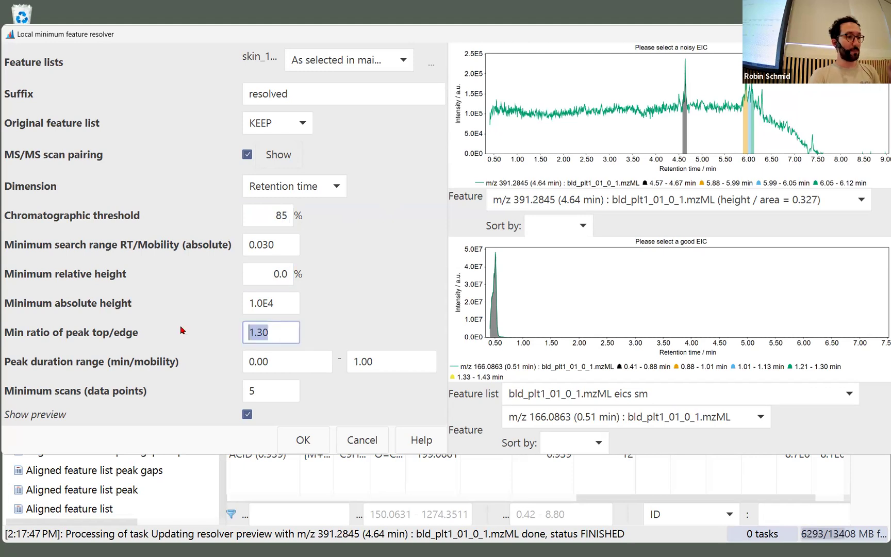
pyautogui.write('1')
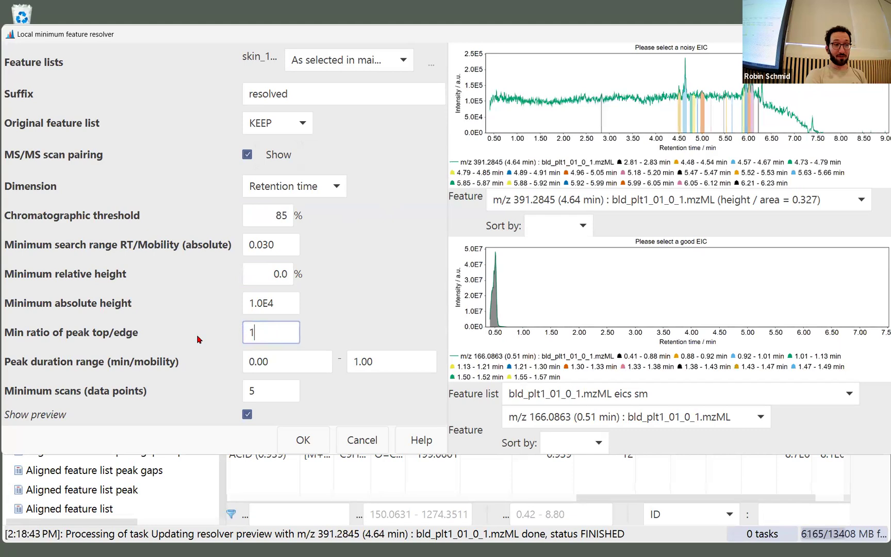
pyautogui.doubleClick(268, 337)
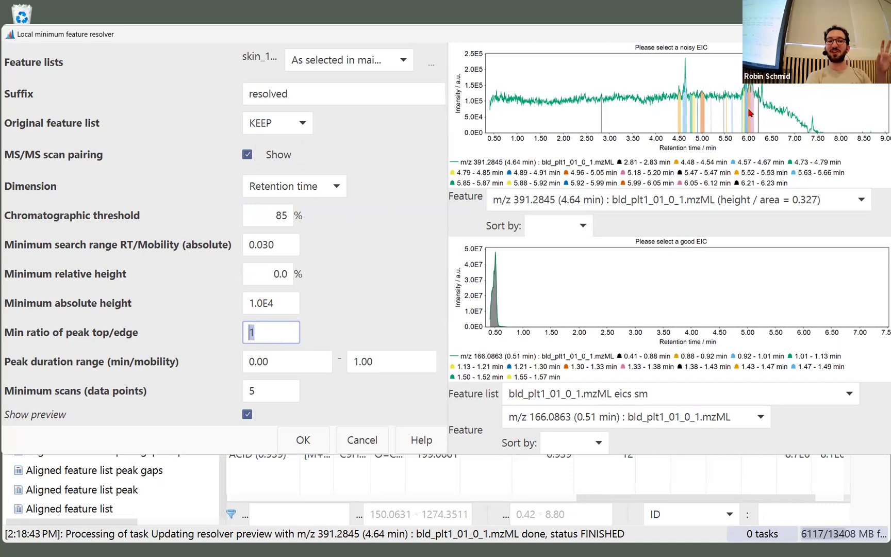
# Step: Set the minimum search range RT/Mobility (absolute) to 0.045
pyautogui.doubleClick(264, 215)
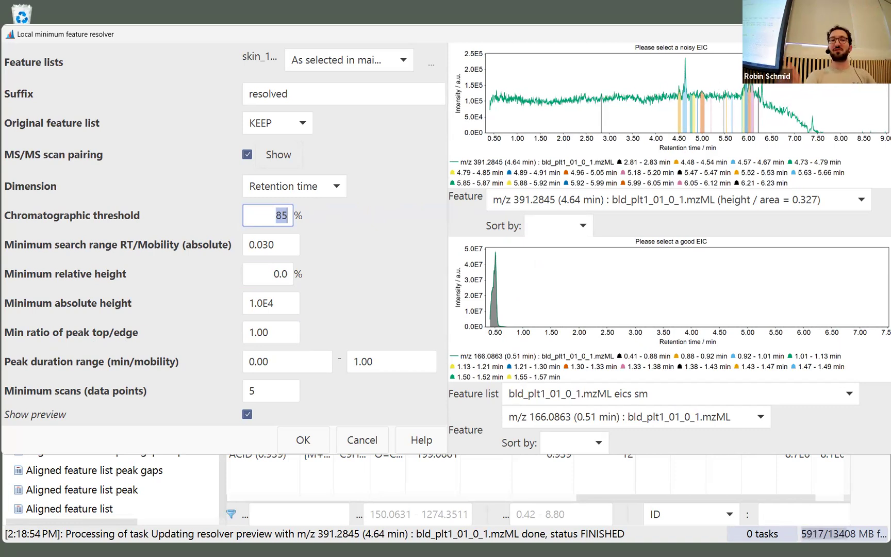
pyautogui.click(276, 243)
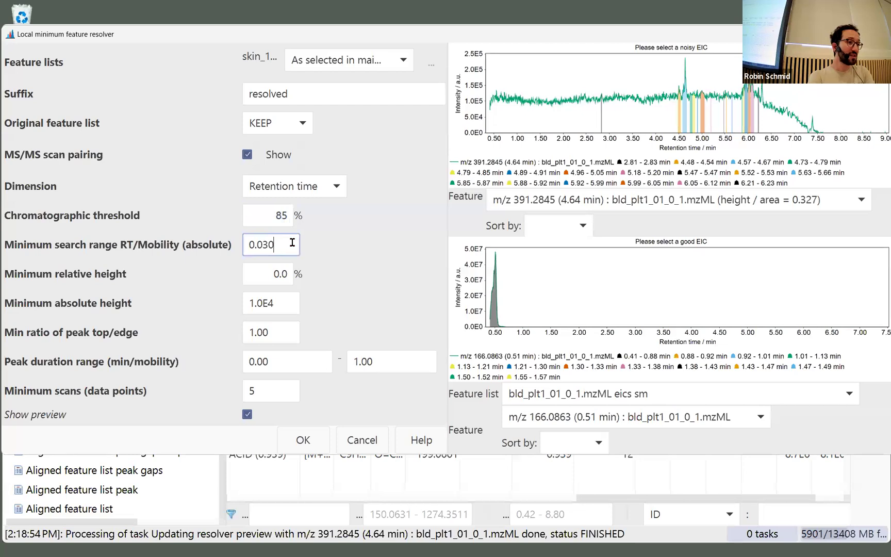
pyautogui.moveTo(271, 242); pyautogui.dragTo(295, 244)
pyautogui.write('45')
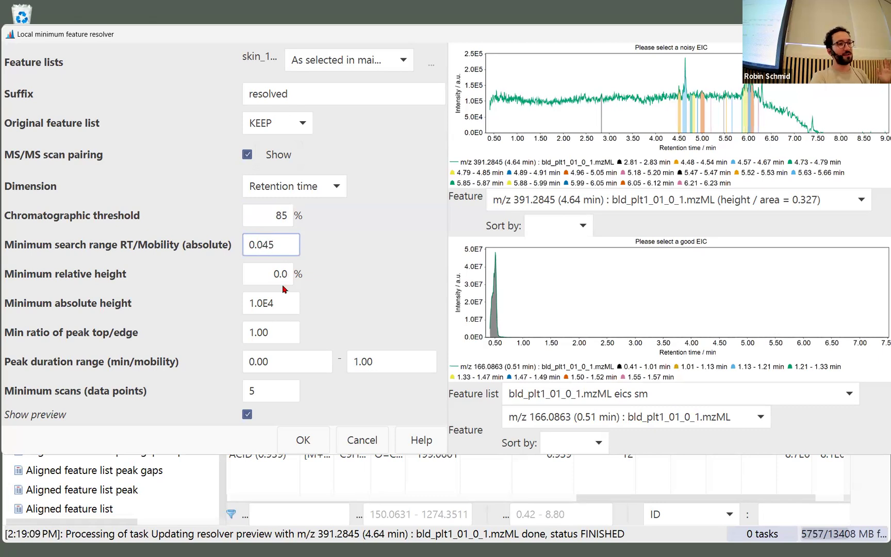
pyautogui.moveTo(273, 279); pyautogui.dragTo(288, 275)
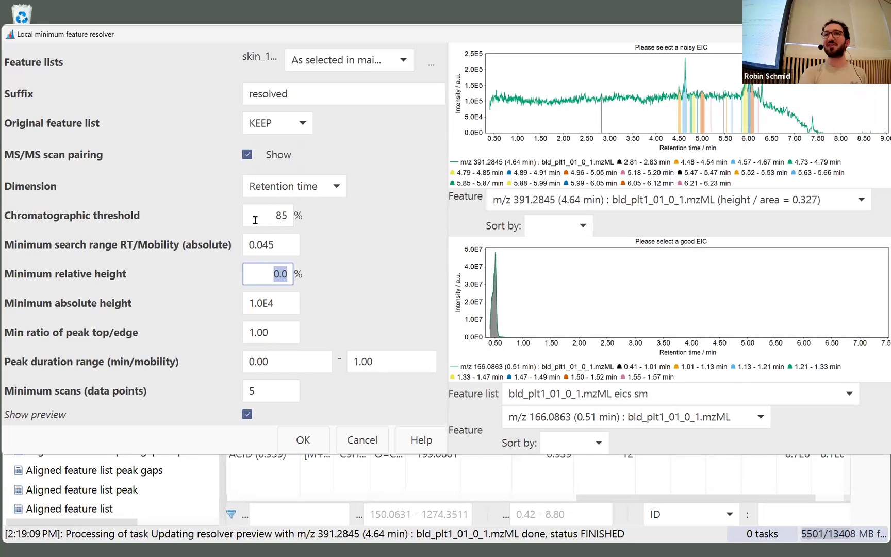
pyautogui.click(282, 270)
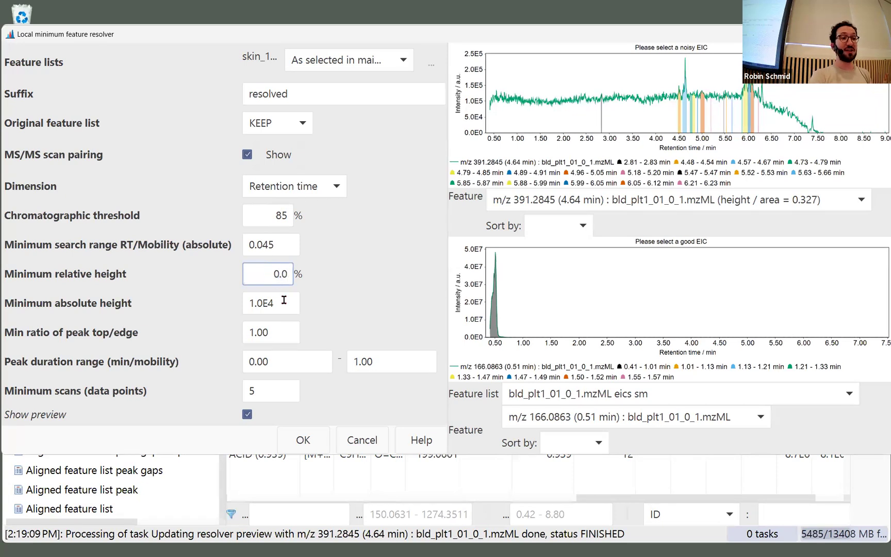
# Step: Set the minimum absolute height to 1E5 and the minimum ratio of peak top/edge to 2
pyautogui.press('Tab')
pyautogui.write('1E5')
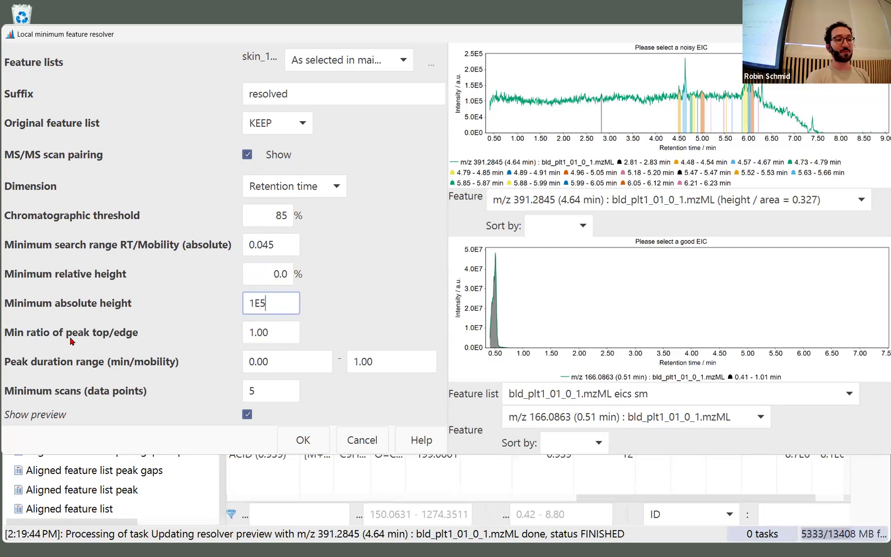
pyautogui.click(282, 333)
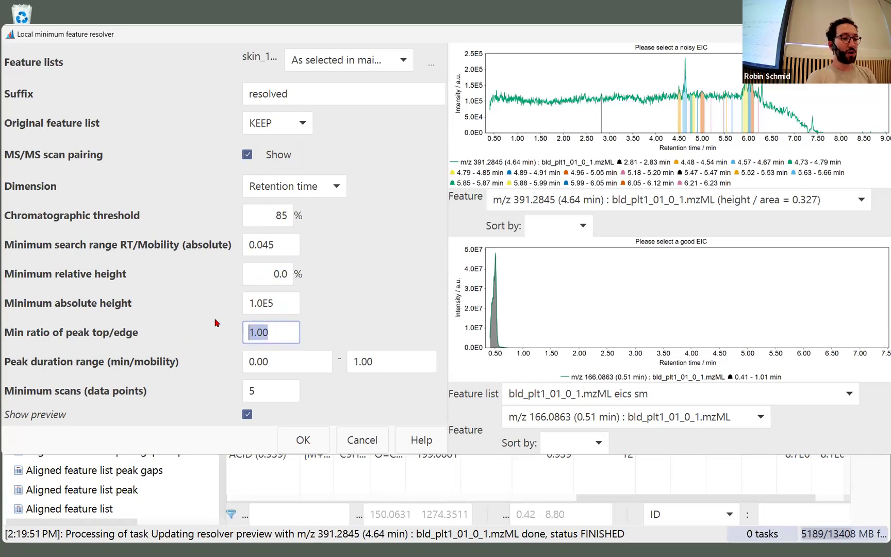
pyautogui.write('2')
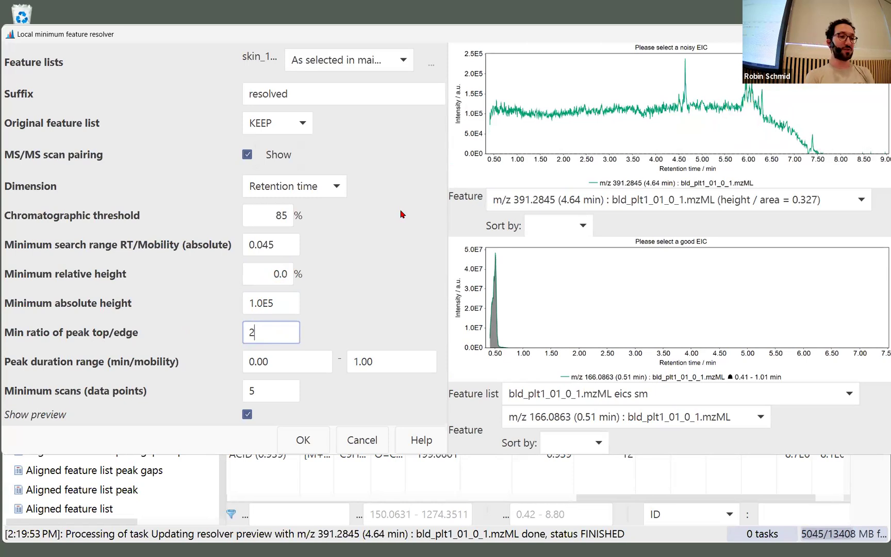
# Step: Open the batch mode dialog of the main window beside the resolver settings
pyautogui.click(297, 483)
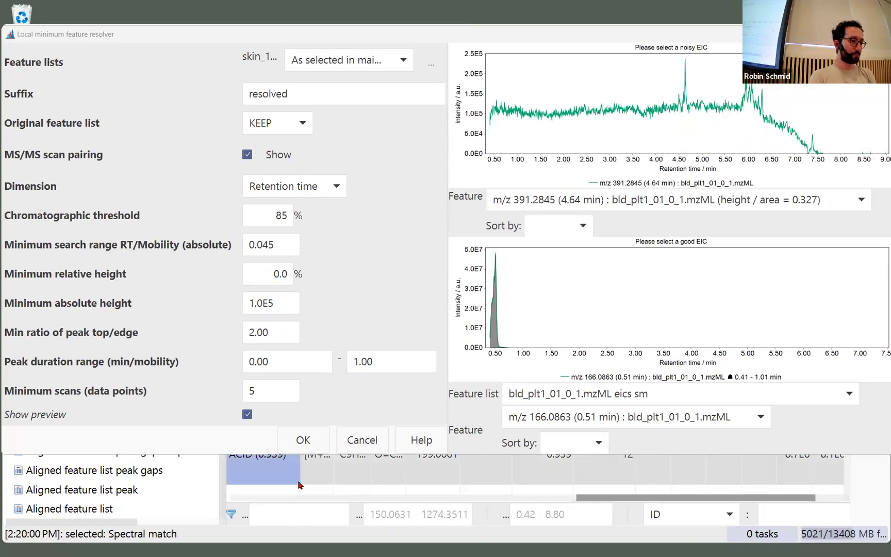
pyautogui.hotkey('ctrl', 'b')
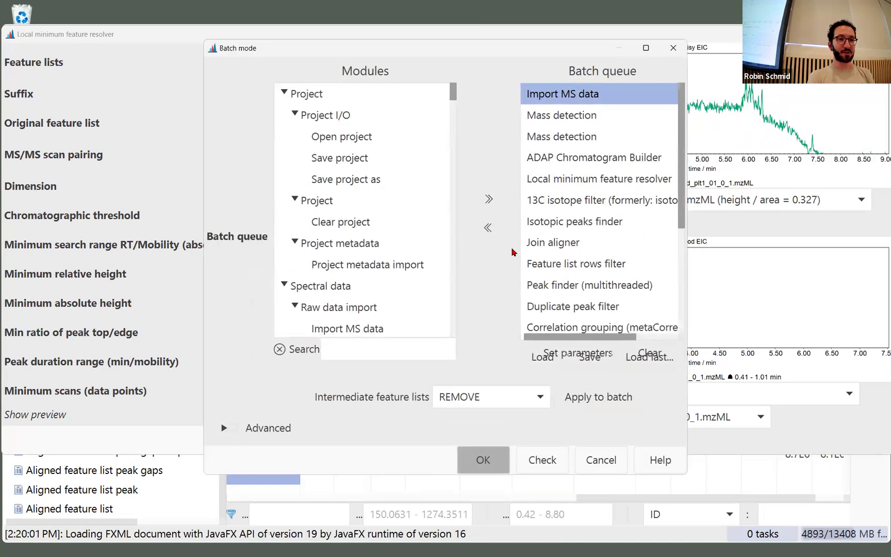
pyautogui.click(673, 48)
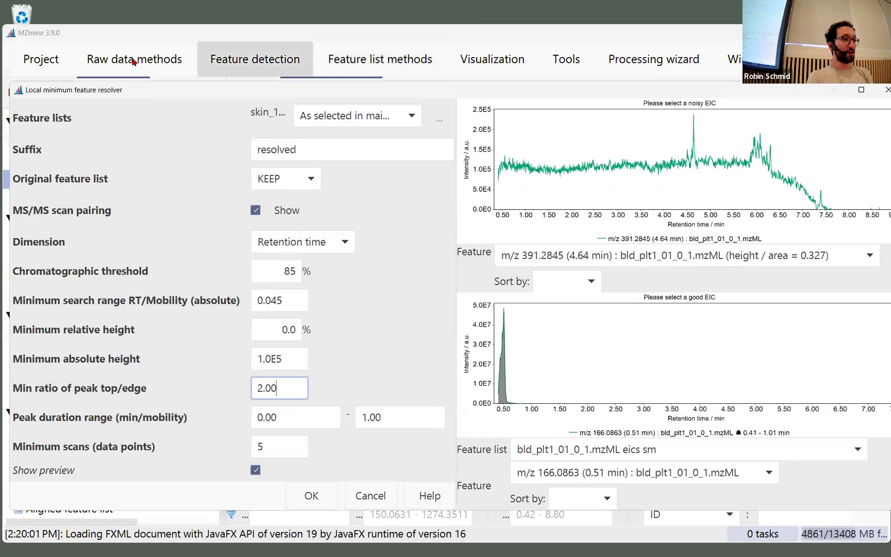
pyautogui.click(42, 58)
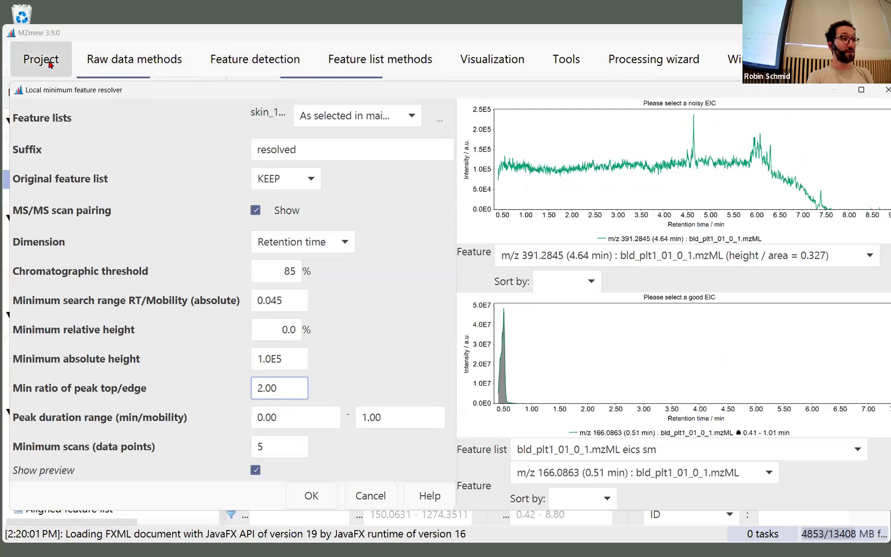
pyautogui.click(72, 244)
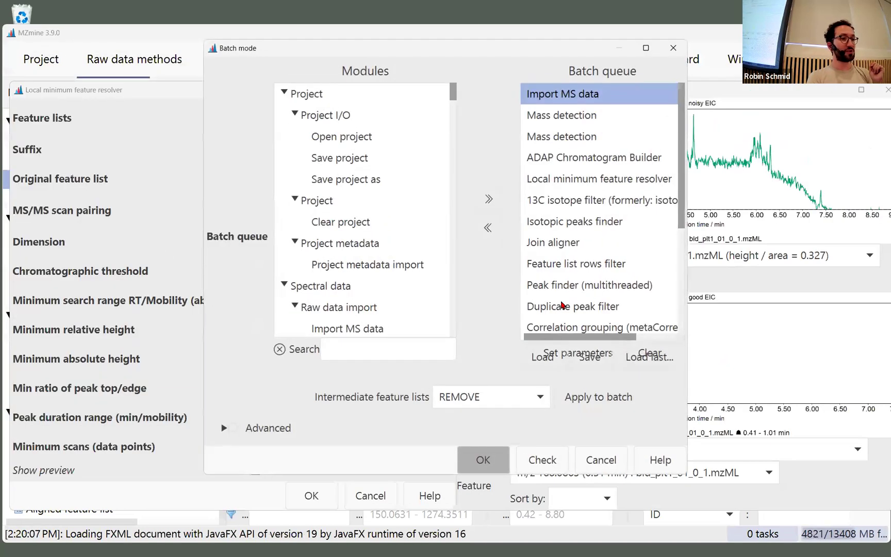
# Step: Review the Local minimum feature resolver parameters in the batch queue, checking threshold, absolute height and top/edge ratio, and leave batch mode without saving
pyautogui.click(588, 178)
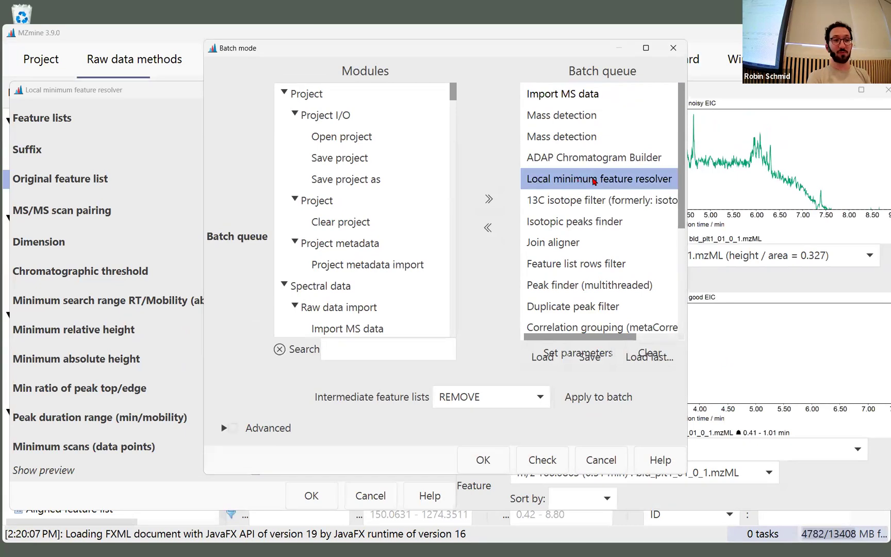
pyautogui.doubleClick(592, 179)
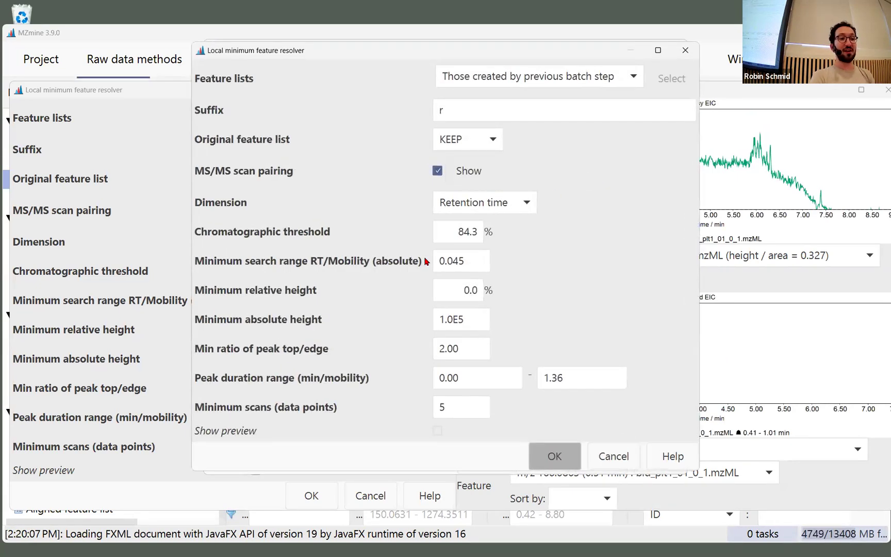
pyautogui.moveTo(450, 234); pyautogui.dragTo(488, 236)
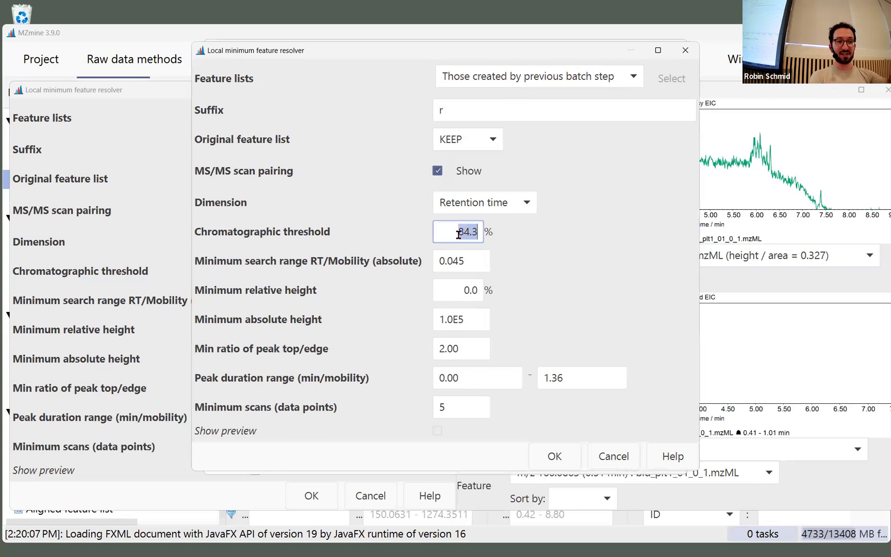
pyautogui.click(466, 319)
pyautogui.doubleClick(453, 349)
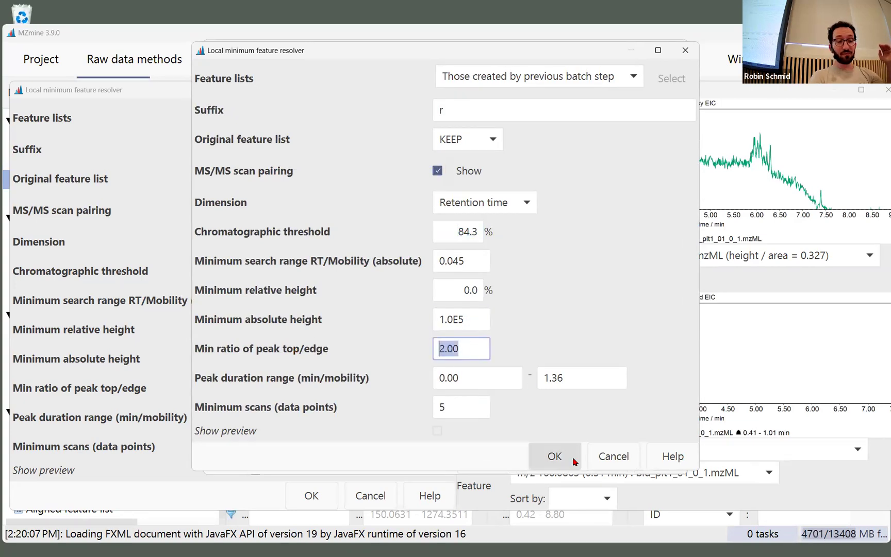
pyautogui.click(614, 457)
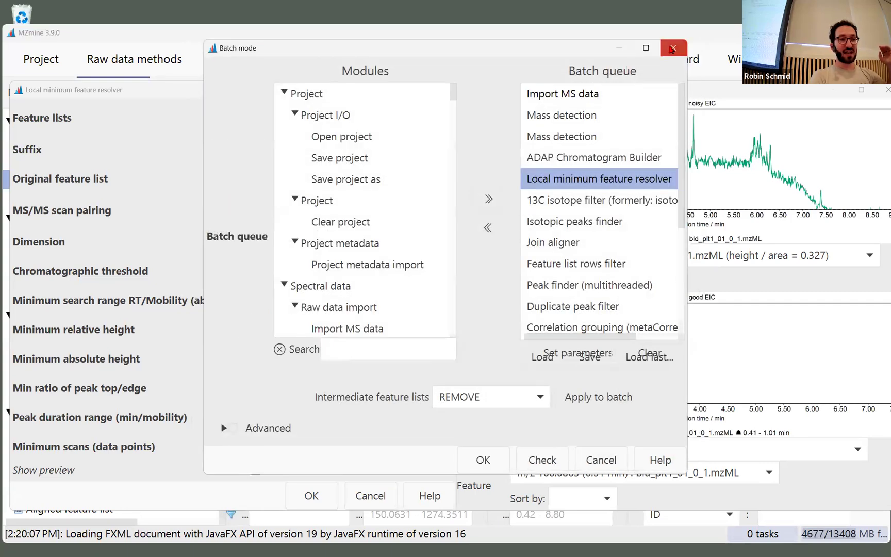
pyautogui.click(675, 48)
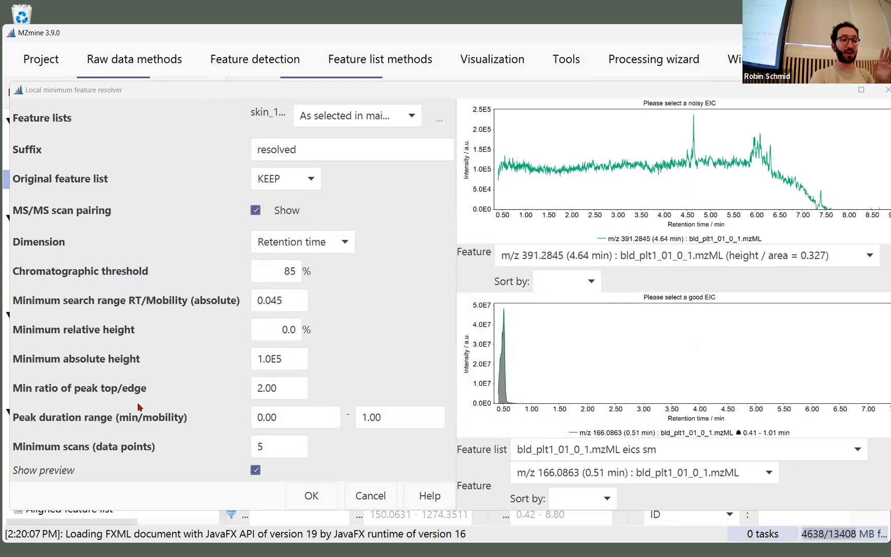
pyautogui.doubleClick(280, 388)
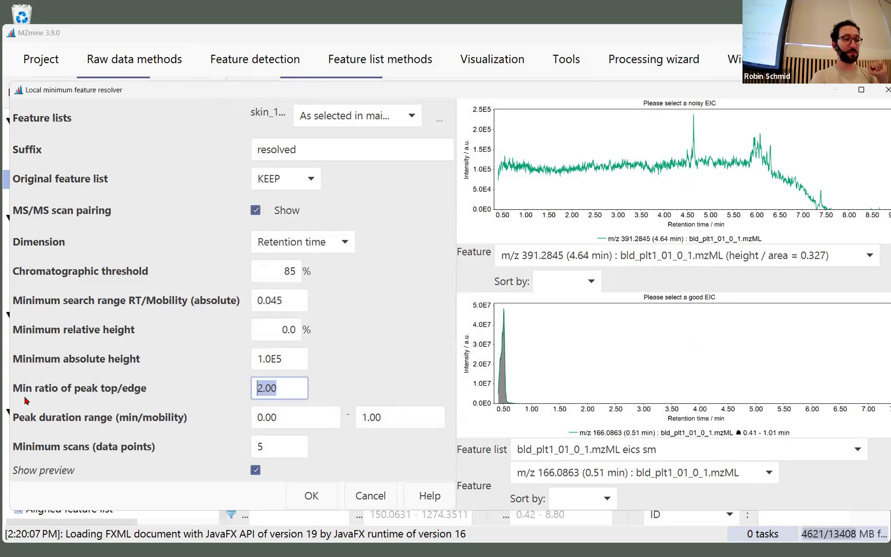
pyautogui.click(284, 388)
pyautogui.doubleClick(273, 391)
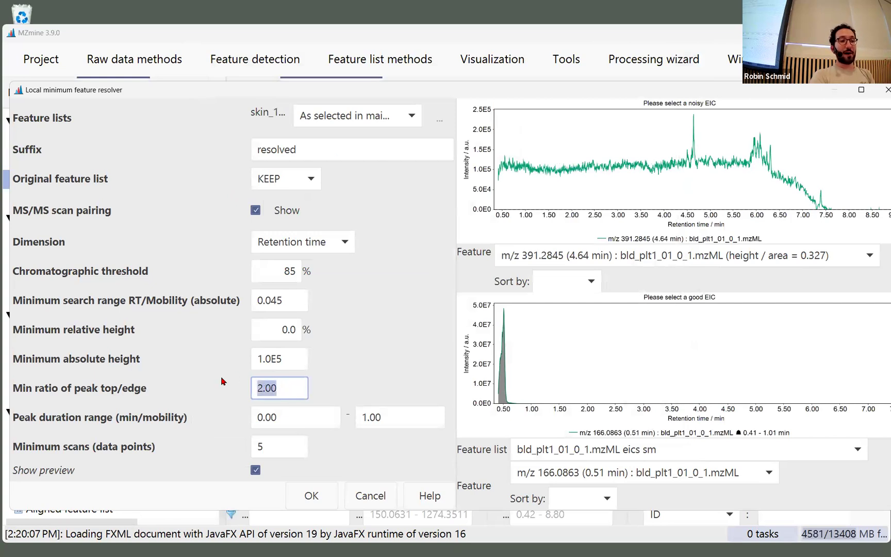
pyautogui.click(301, 419)
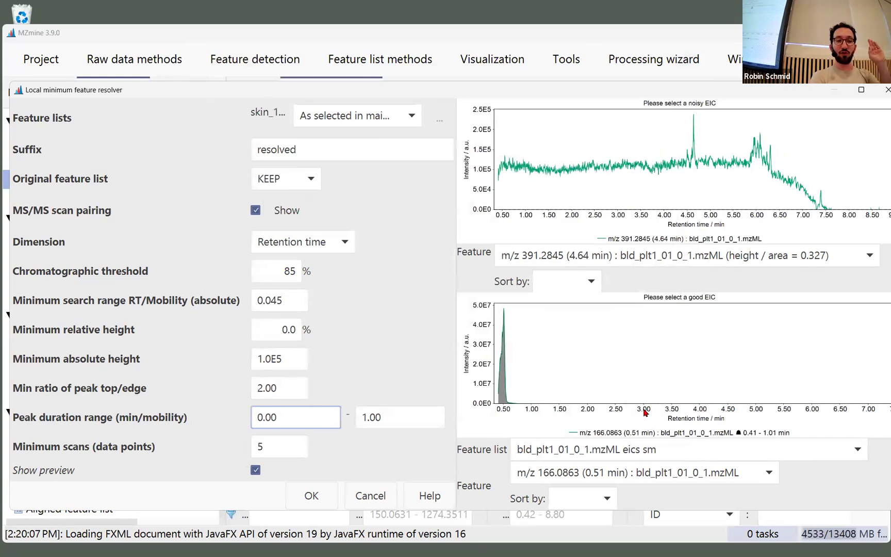
# Step: Sort the features of the good EIC preview by Area
pyautogui.click(624, 473)
pyautogui.click(616, 473)
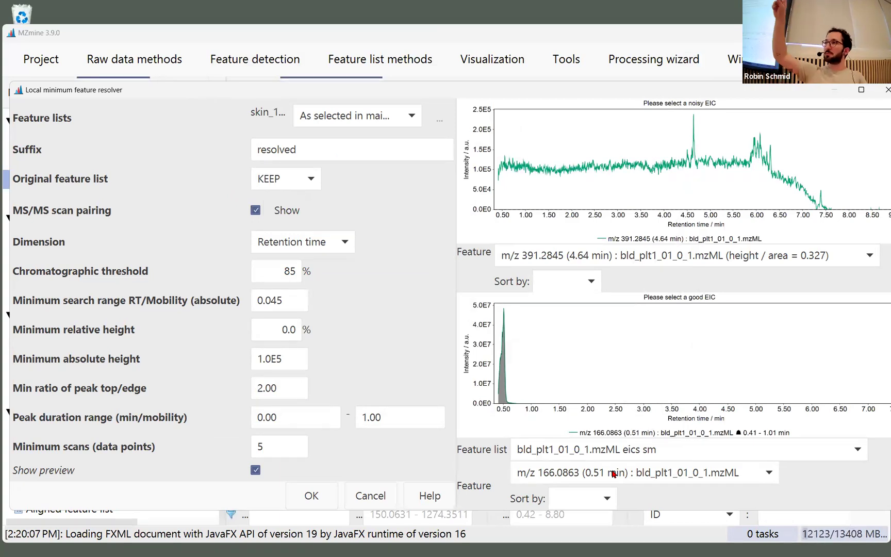
pyautogui.click(617, 477)
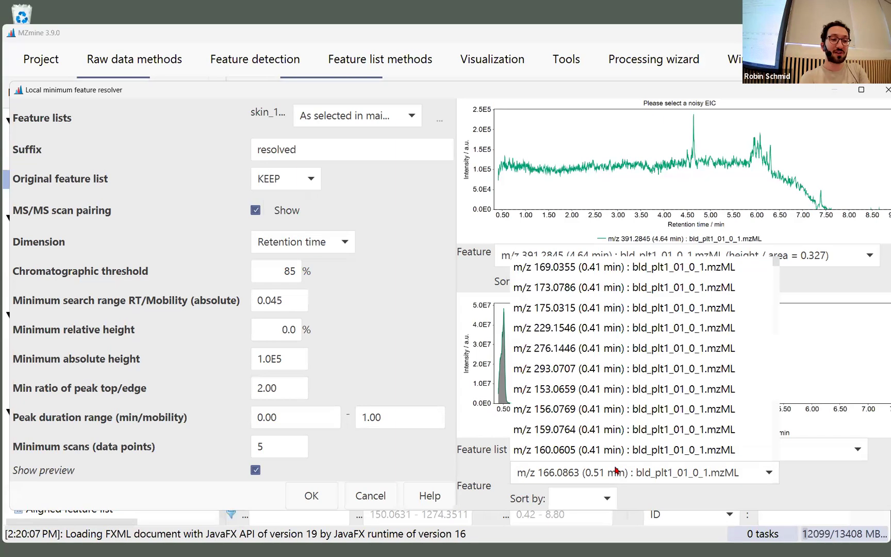
pyautogui.click(614, 498)
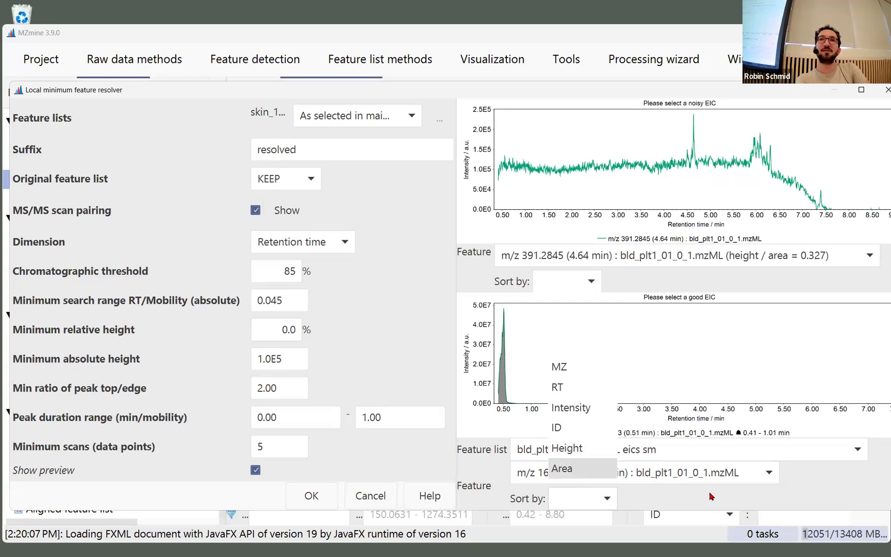
pyautogui.press('Return')
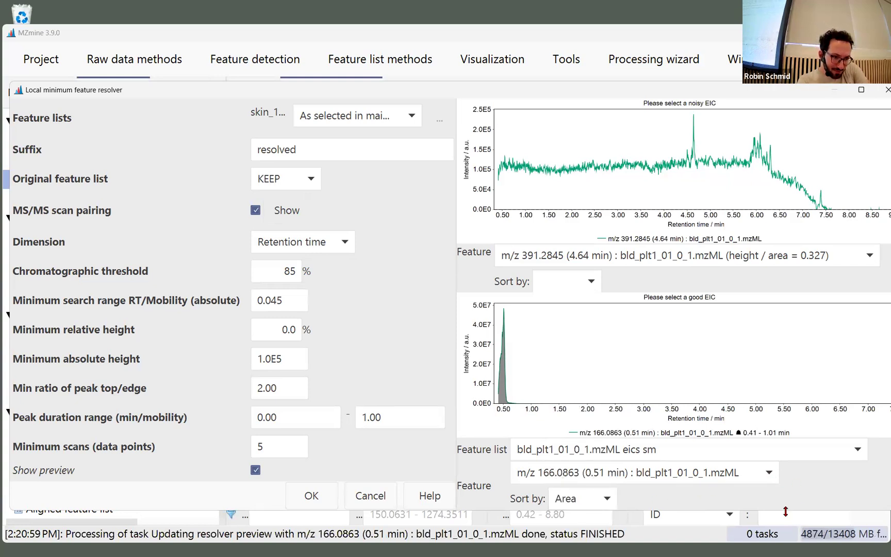
# Step: Enlarge the resolver dialog and preview feature m/z 293.0980 (0.41 min) from the end of the area-sorted list as the good EIC
pyautogui.moveTo(785, 511); pyautogui.dragTo(784, 538)
pyautogui.click(768, 502)
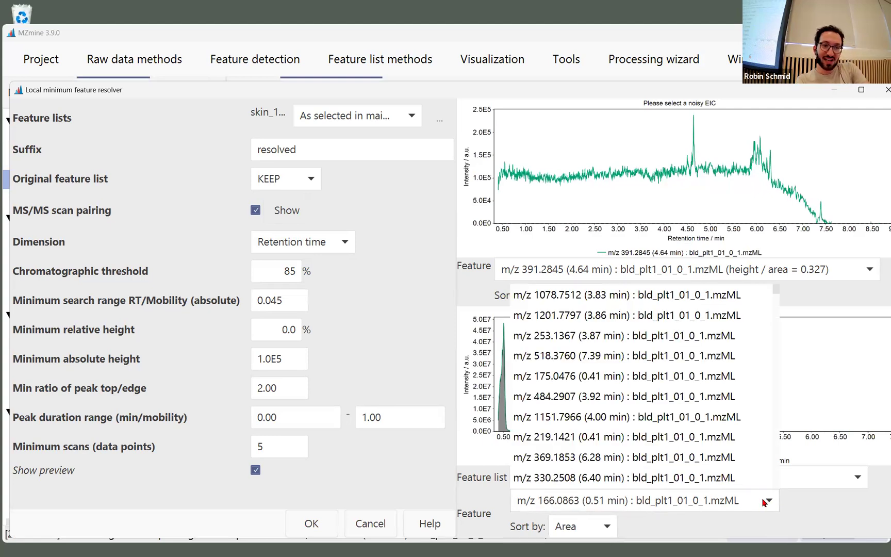
pyautogui.moveTo(776, 292); pyautogui.dragTo(768, 501)
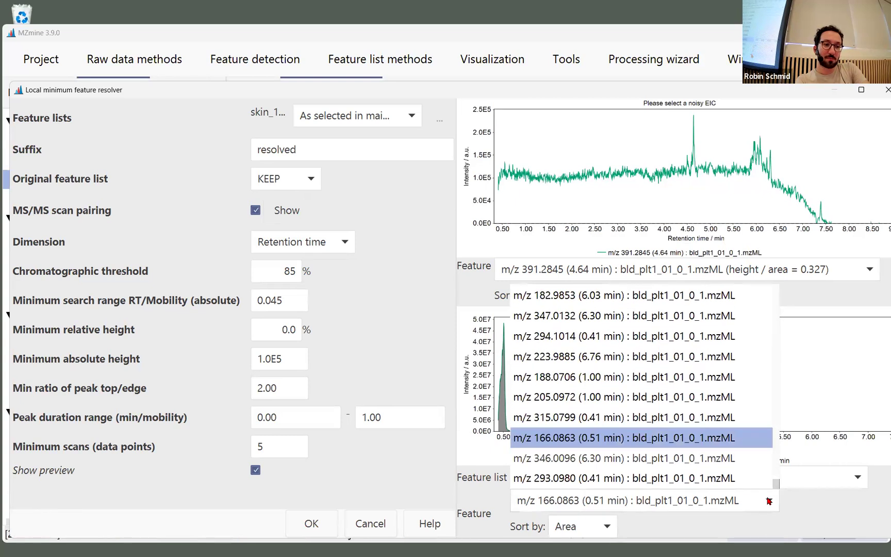
pyautogui.click(730, 479)
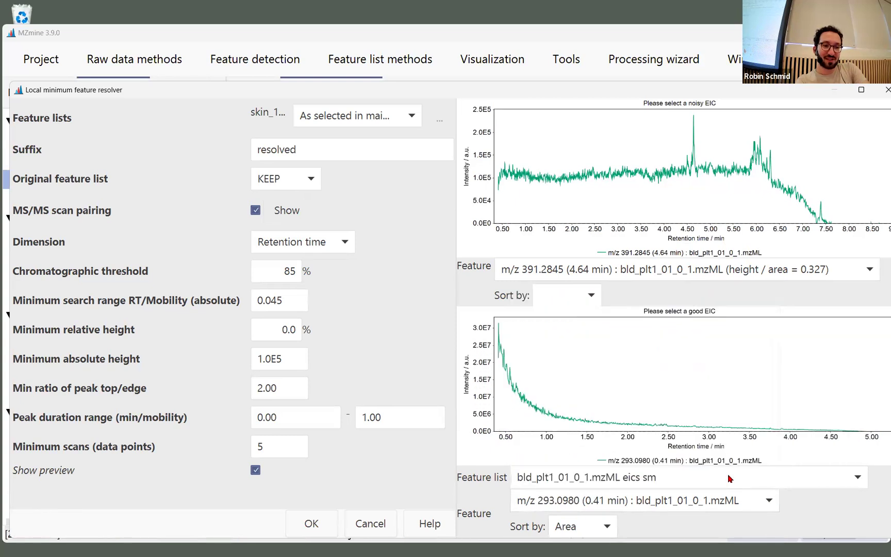
# Step: Go through further high-area features in the good EIC preview, including m/z 166.0863, m/z 205.0972 and m/z 188.0706
pyautogui.click(758, 505)
pyautogui.click(699, 470)
pyautogui.click(761, 495)
pyautogui.click(706, 436)
pyautogui.click(756, 504)
pyautogui.click(725, 396)
pyautogui.click(758, 504)
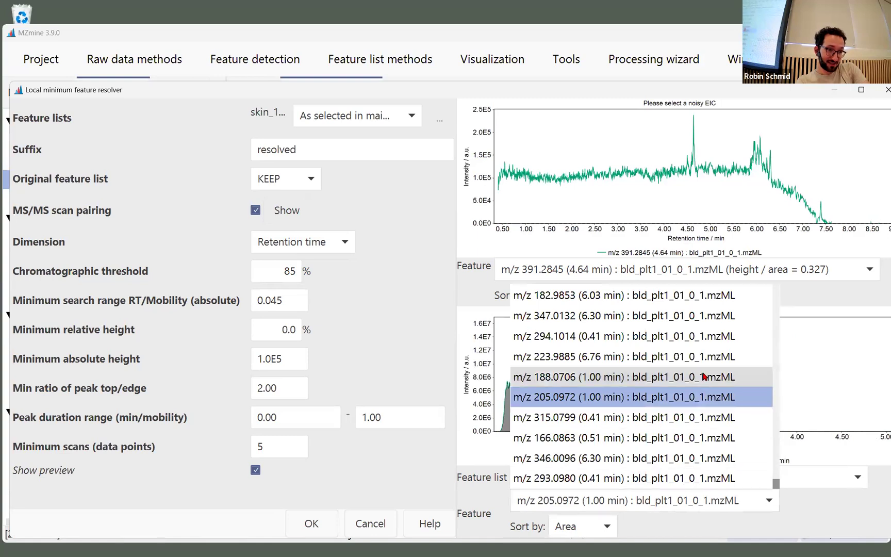
pyautogui.click(704, 377)
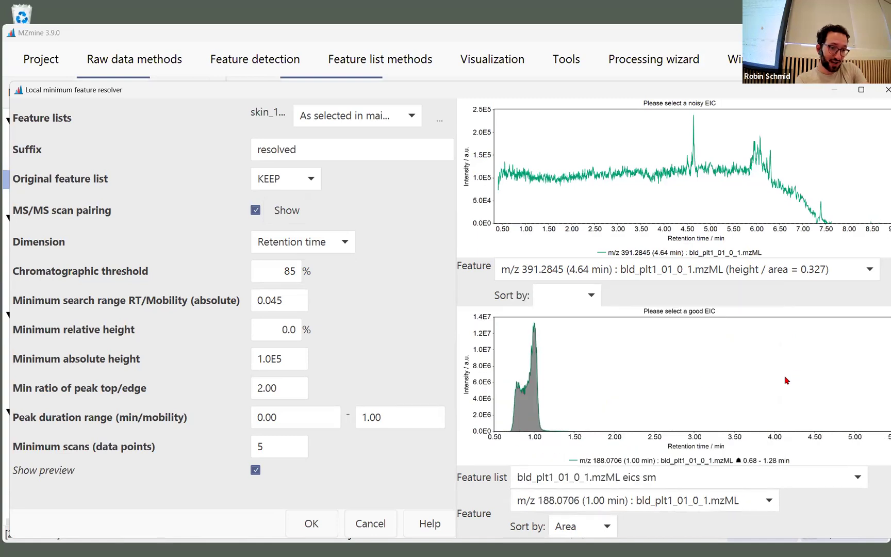
# Step: Reduce the height of the resolver dialog and choose feature m/z 286.1438 (4.60 min) for the good EIC preview
pyautogui.click(759, 500)
pyautogui.click(759, 500)
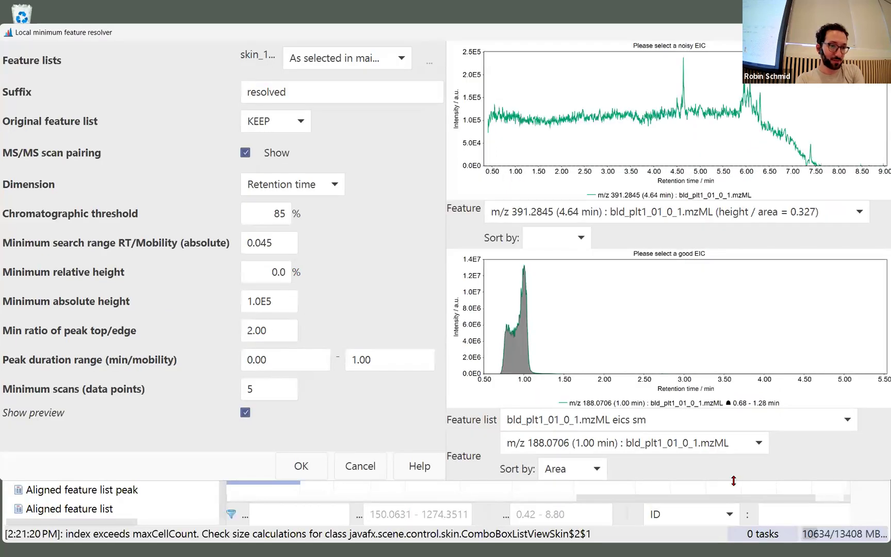
pyautogui.moveTo(733, 481); pyautogui.dragTo(735, 370)
pyautogui.click(743, 344)
pyautogui.press('Up')
pyautogui.press('Up')
pyautogui.press('Up')
pyautogui.press('Up')
pyautogui.press('Up')
pyautogui.press('Up')
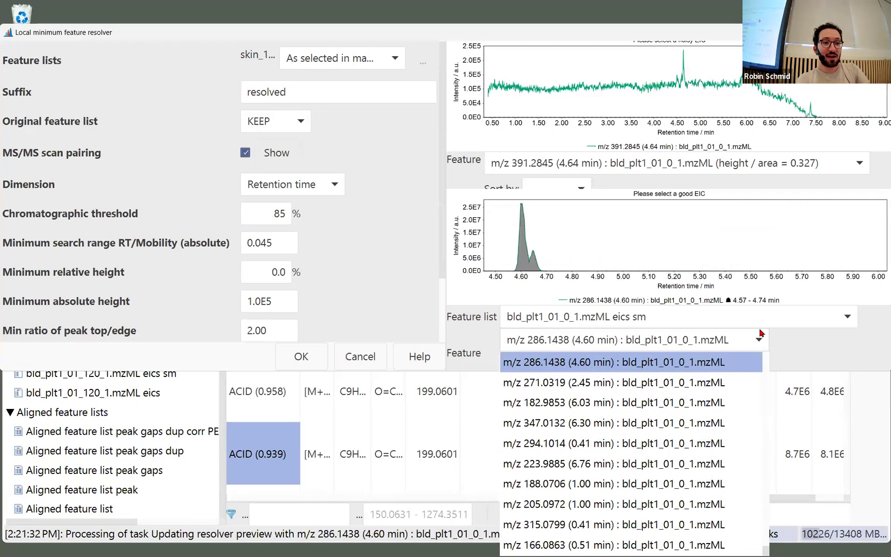
pyautogui.click(685, 362)
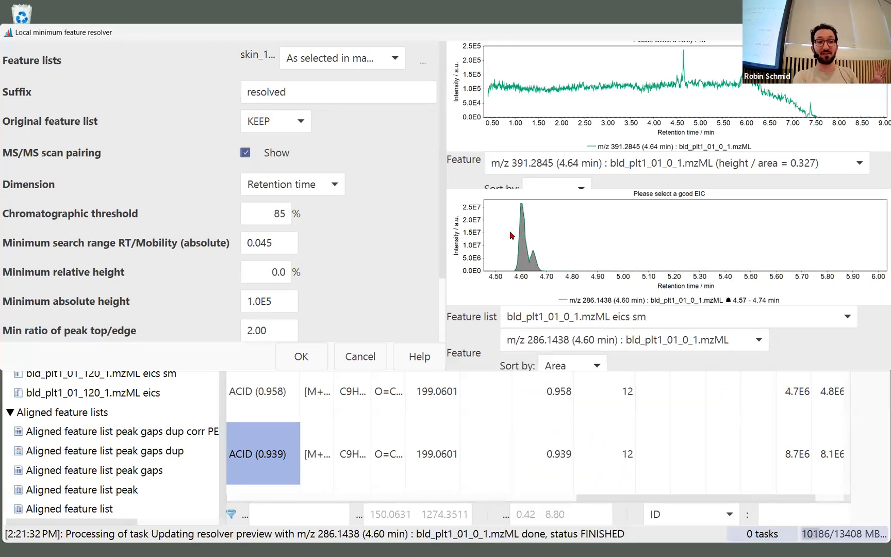
# Step: Set the minimum search range RT/Mobility (absolute) to 0.03 to separate the double peak in the good EIC preview
pyautogui.moveTo(499, 225); pyautogui.dragTo(554, 285)
pyautogui.moveTo(652, 279); pyautogui.dragTo(588, 284)
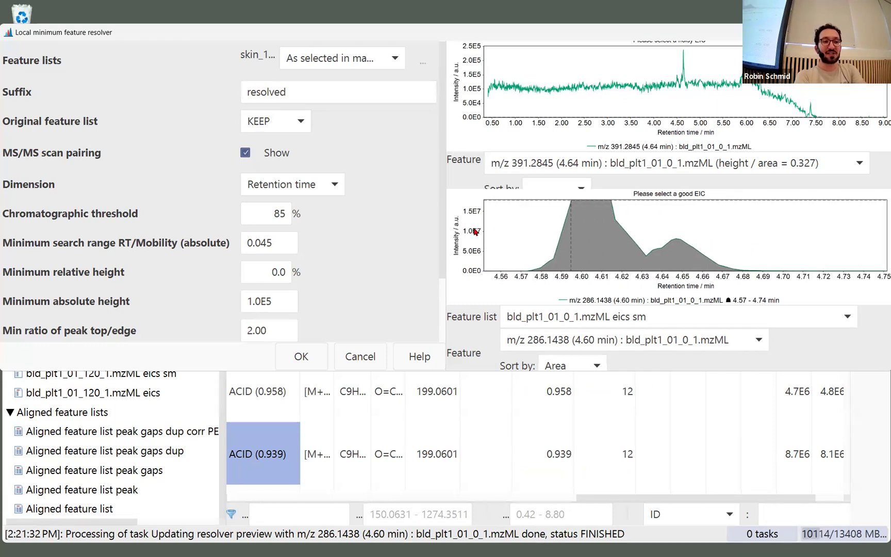
pyautogui.doubleClick(476, 229)
pyautogui.moveTo(470, 250); pyautogui.dragTo(466, 229)
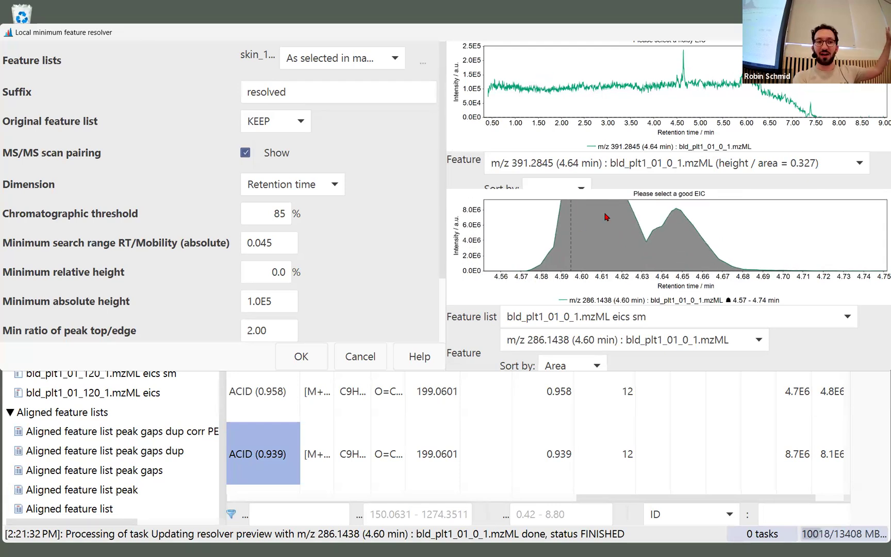
pyautogui.doubleClick(279, 213)
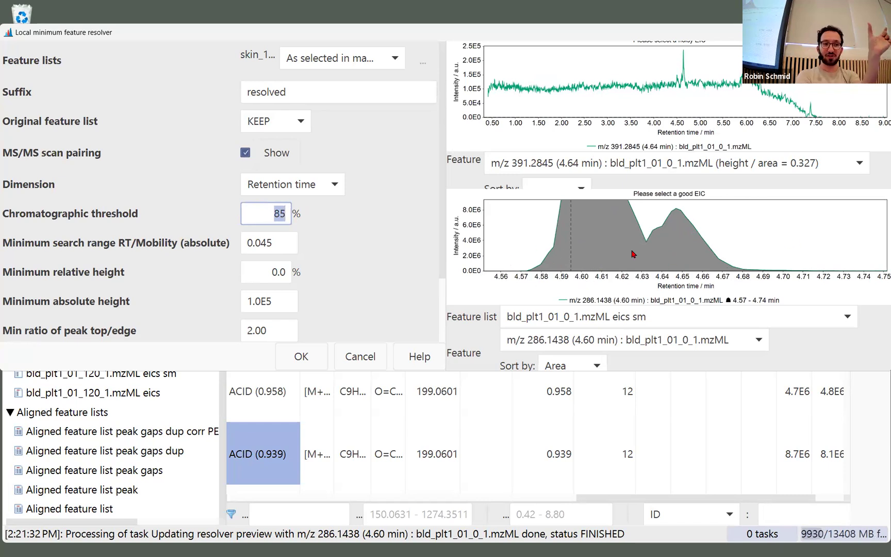
pyautogui.click(275, 243)
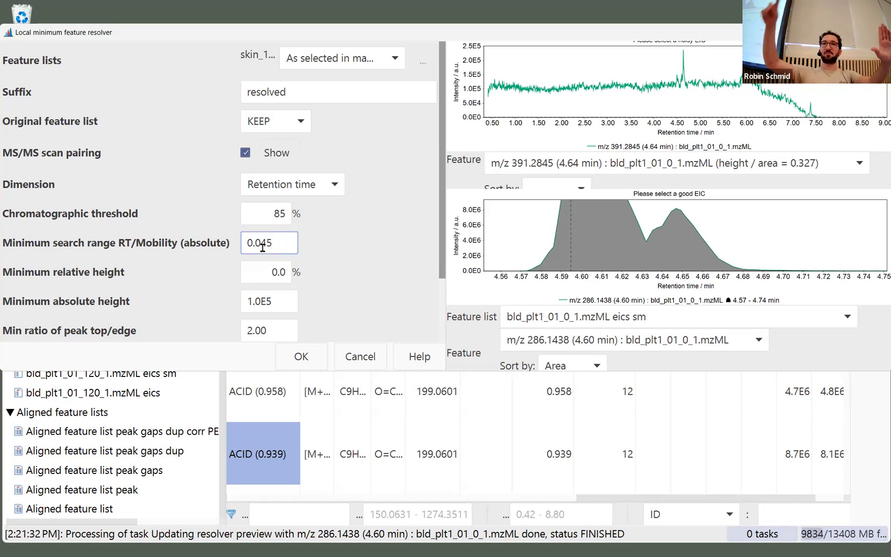
pyautogui.press('BackSpace')
pyautogui.press('BackSpace')
pyautogui.write('3')
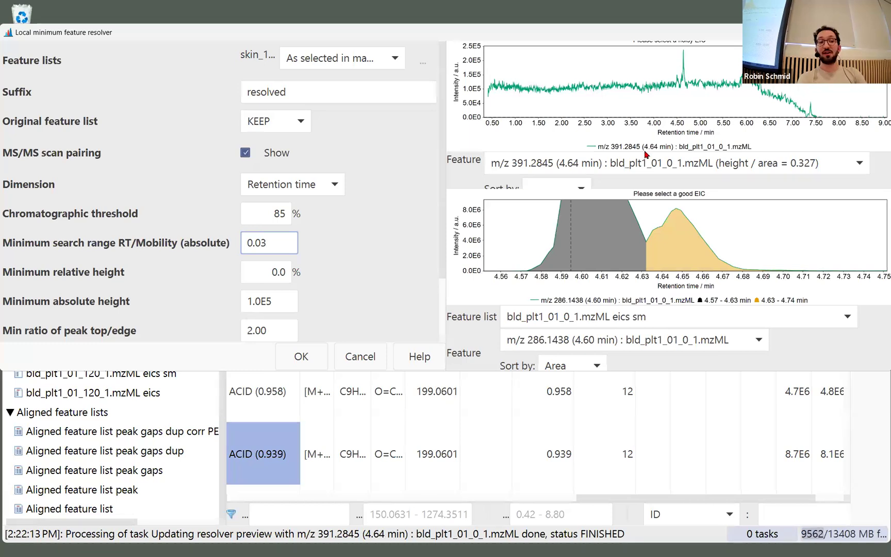
# Step: Try a minimum search range of 0.01 on the m/z 286.1438 double peak, then restore it to 0.03
pyautogui.scroll(5, 469, 249)
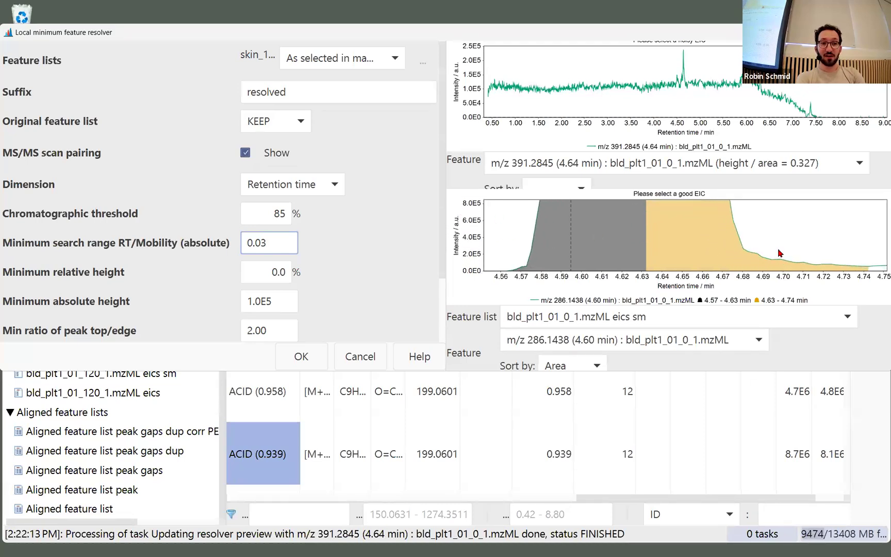
pyautogui.press('BackSpace')
pyautogui.write('1')
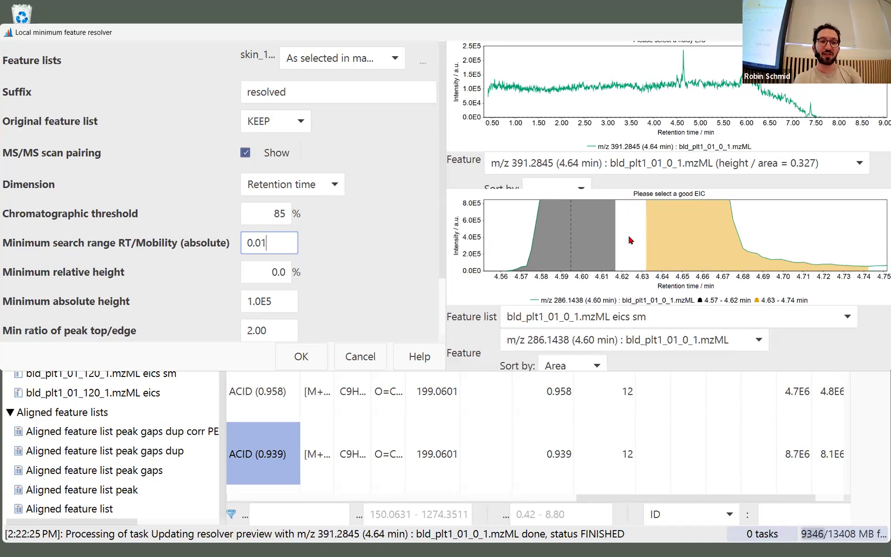
pyautogui.scroll(-7, 463, 226)
pyautogui.scroll(-2, 467, 222)
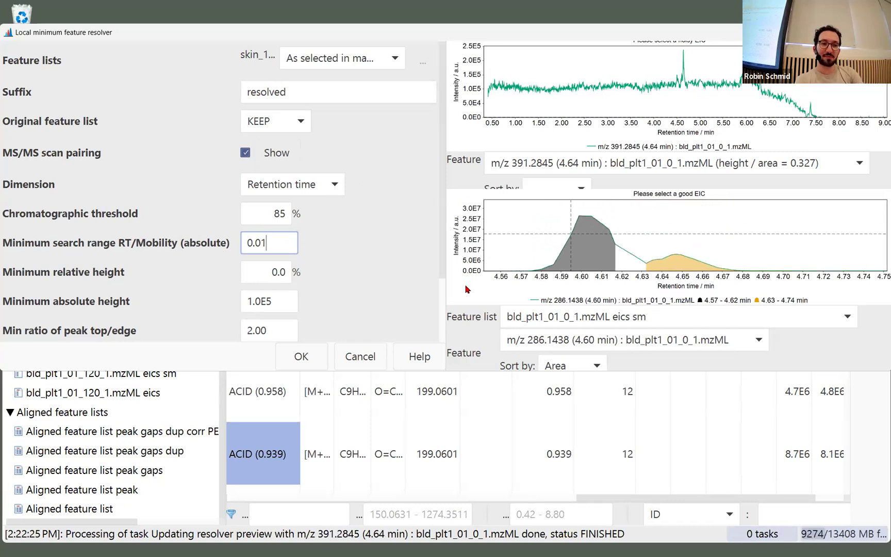
pyautogui.scroll(3, 467, 216)
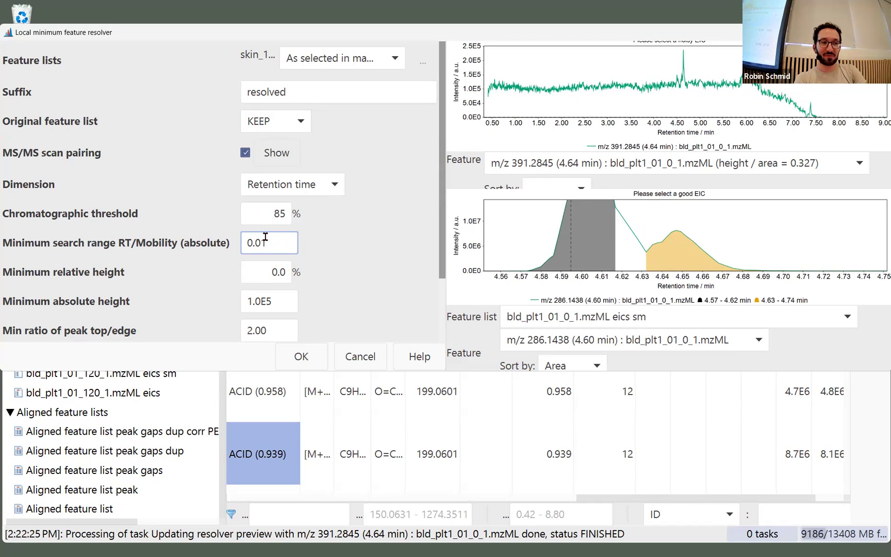
pyautogui.moveTo(264, 237); pyautogui.dragTo(263, 238)
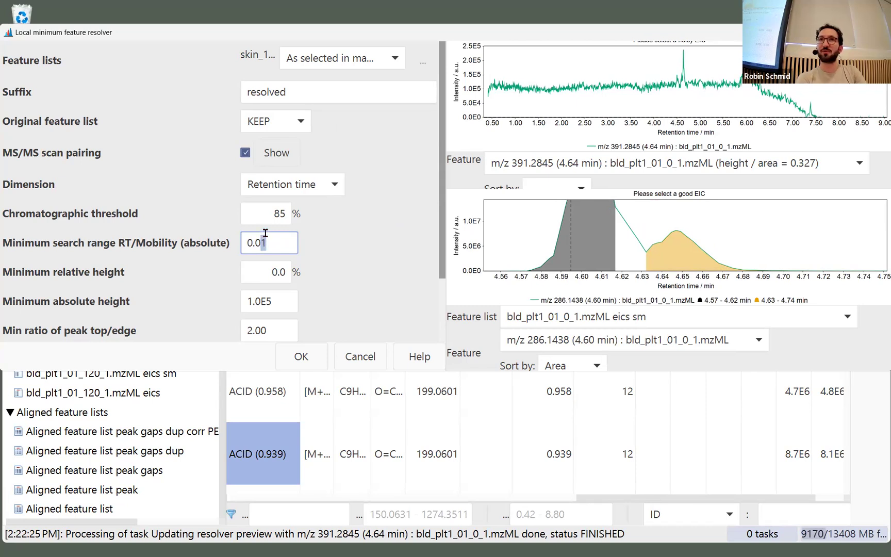
pyautogui.write('3')
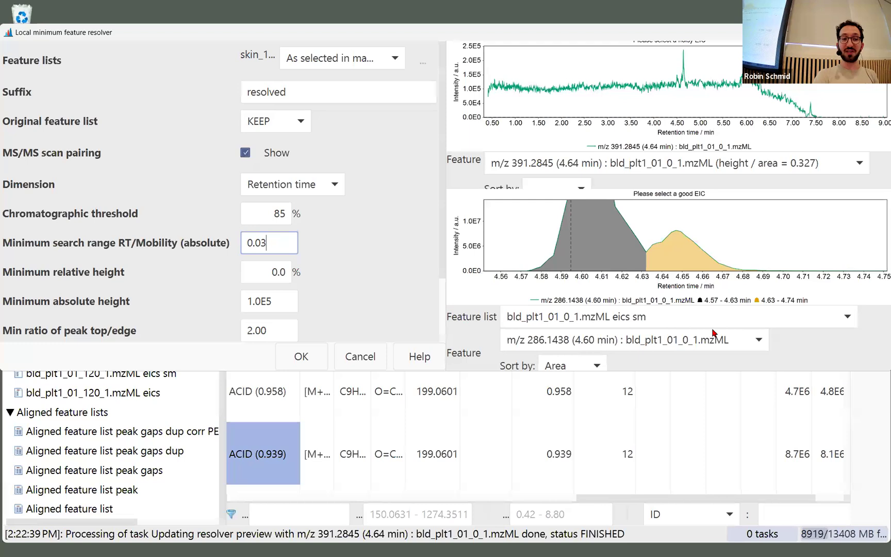
# Step: Preview feature m/z 271.0319 (2.45 min) as the good EIC and examine the shape of its peak closely
pyautogui.click(747, 342)
pyautogui.click(726, 379)
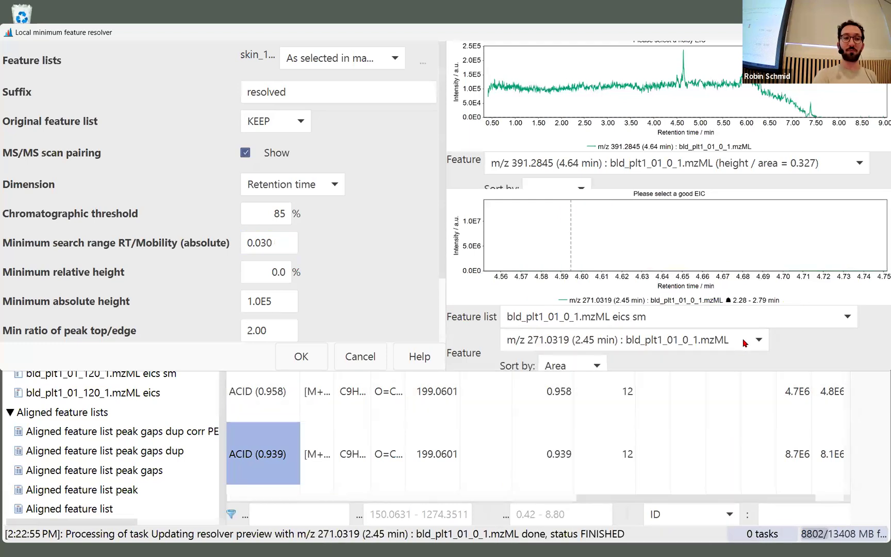
pyautogui.click(666, 339)
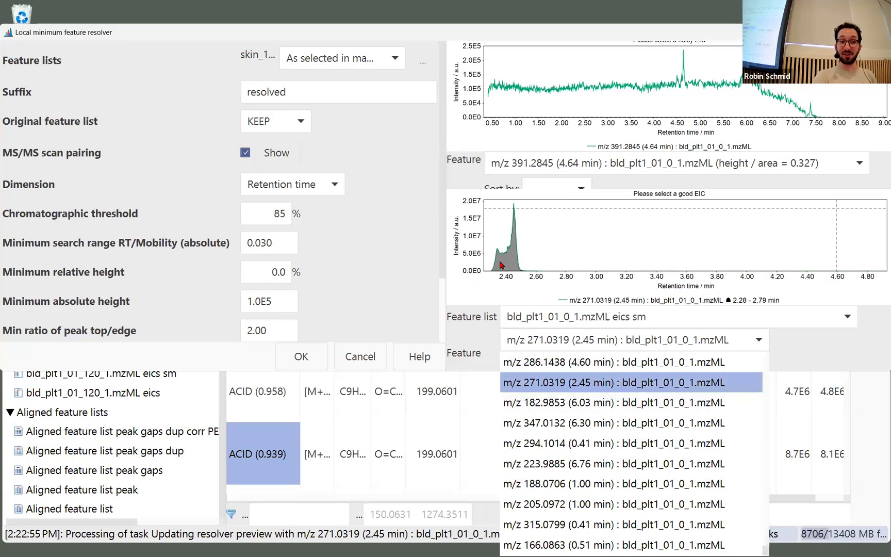
pyautogui.click(491, 233)
pyautogui.moveTo(490, 226); pyautogui.dragTo(535, 271)
pyautogui.moveTo(478, 247)
pyautogui.mouseDown()
pyautogui.moveTo(474, 233)
pyautogui.moveTo(477, 252)
pyautogui.mouseUp()
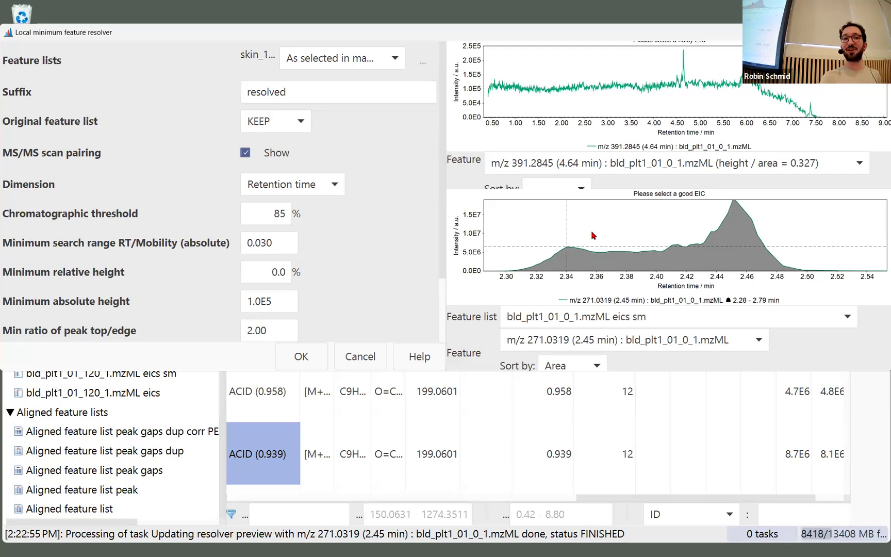
# Step: Preview features m/z 182.9853 (6.03 min) and m/z 294.1014 (0.41 min), then return the good EIC to m/z 271.0319 (2.45 min)
pyautogui.click(706, 348)
pyautogui.click(698, 399)
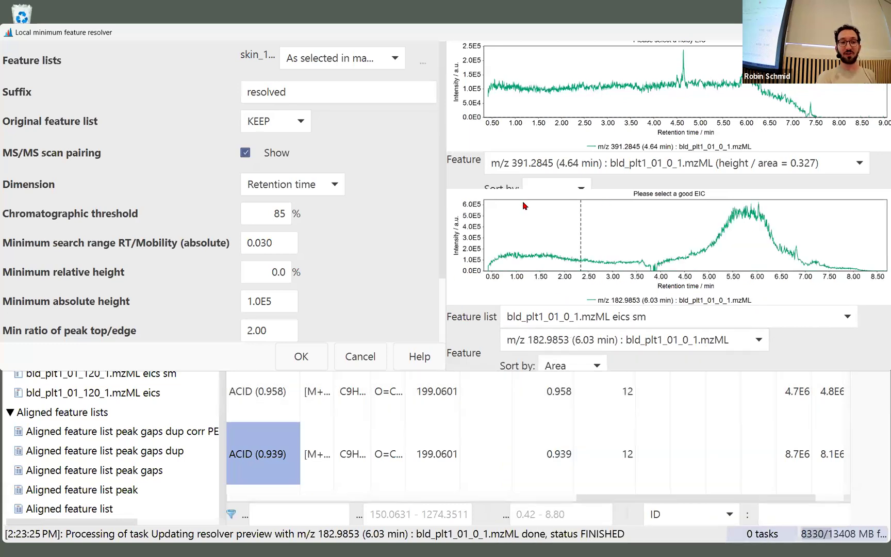
pyautogui.click(719, 347)
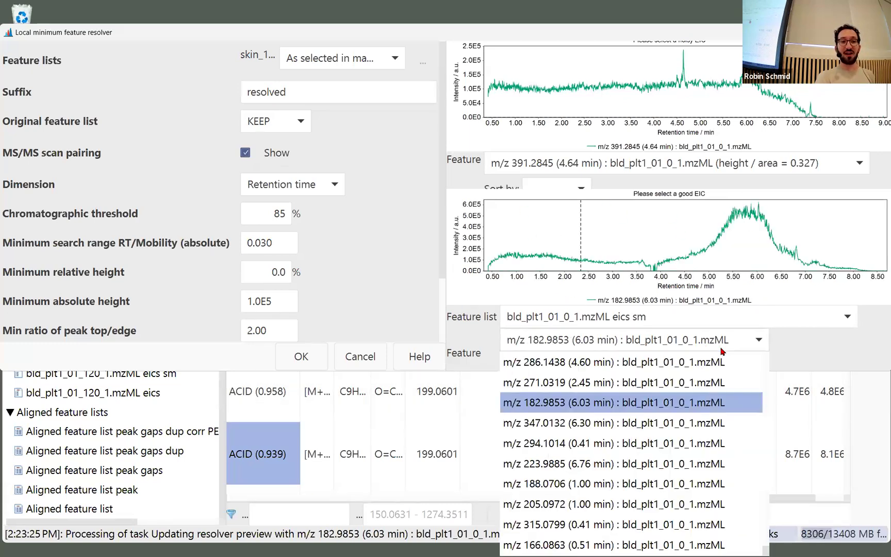
pyautogui.click(709, 447)
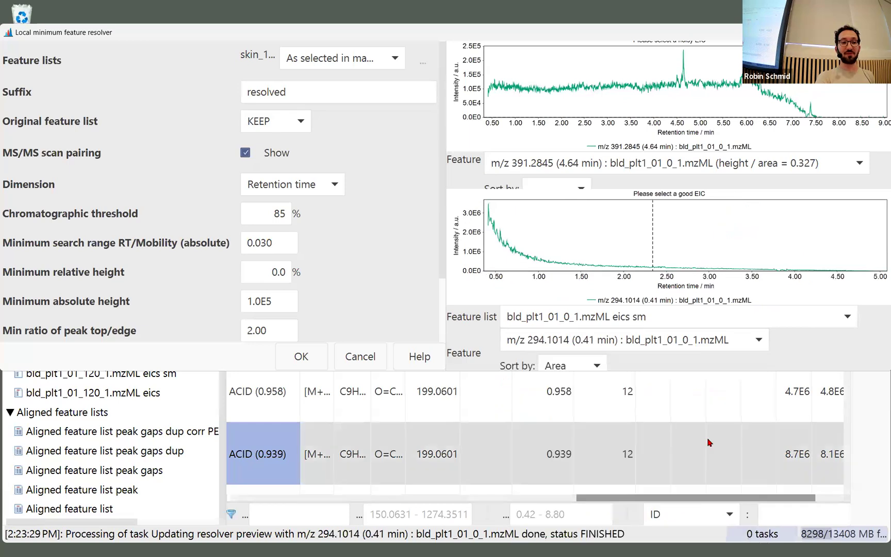
pyautogui.click(672, 341)
pyautogui.click(644, 374)
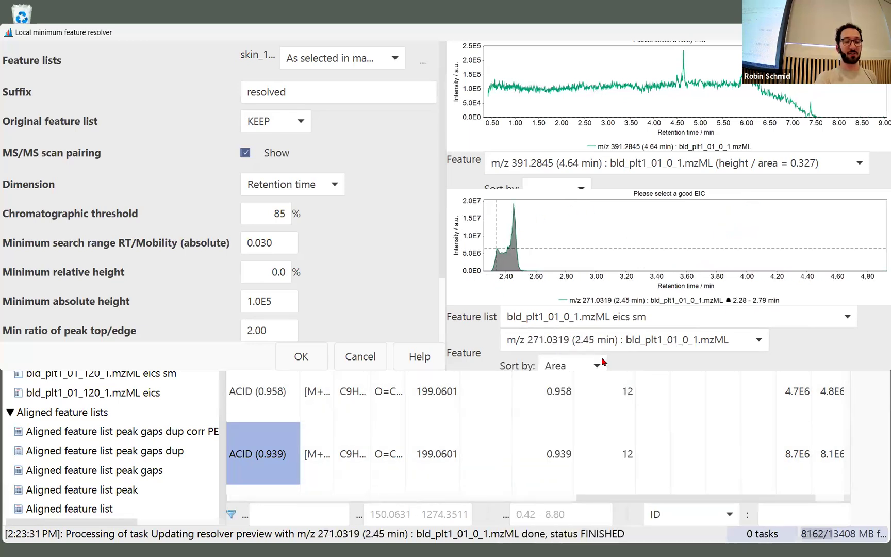
pyautogui.click(281, 239)
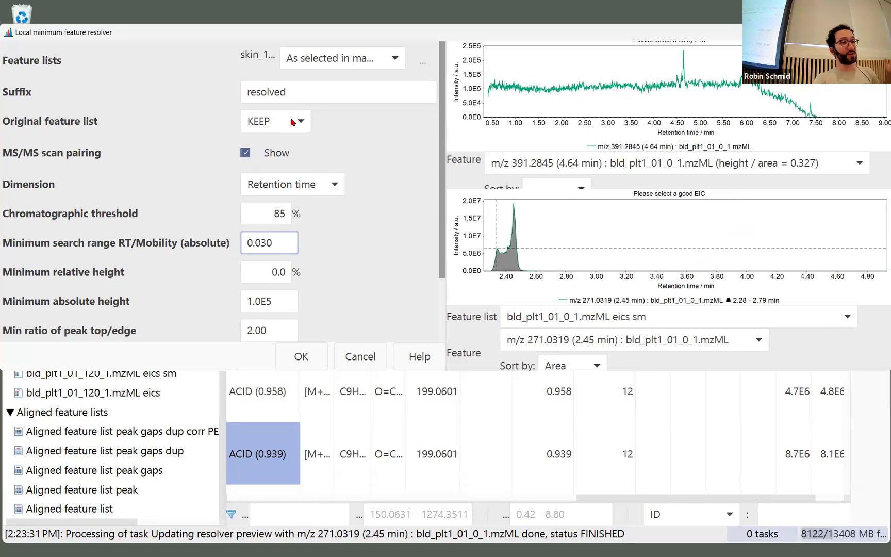
pyautogui.moveTo(254, 213); pyautogui.dragTo(330, 207)
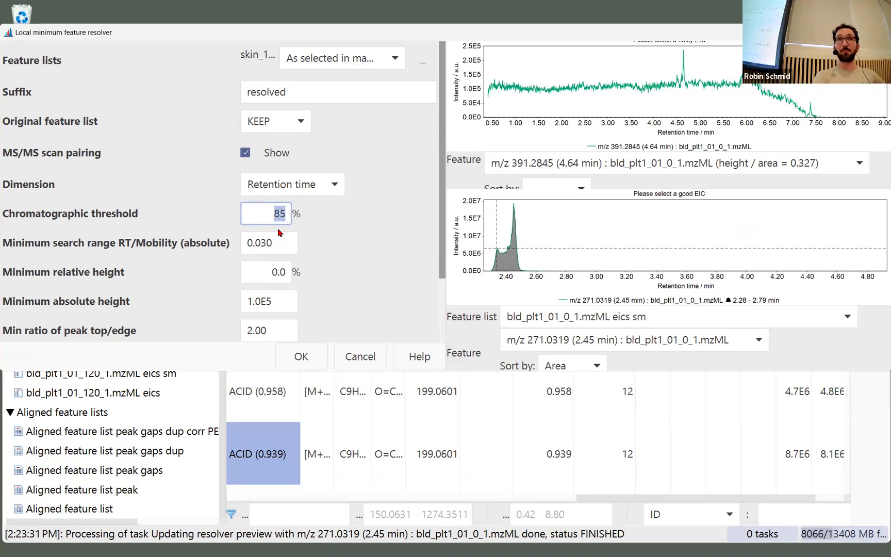
pyautogui.click(274, 241)
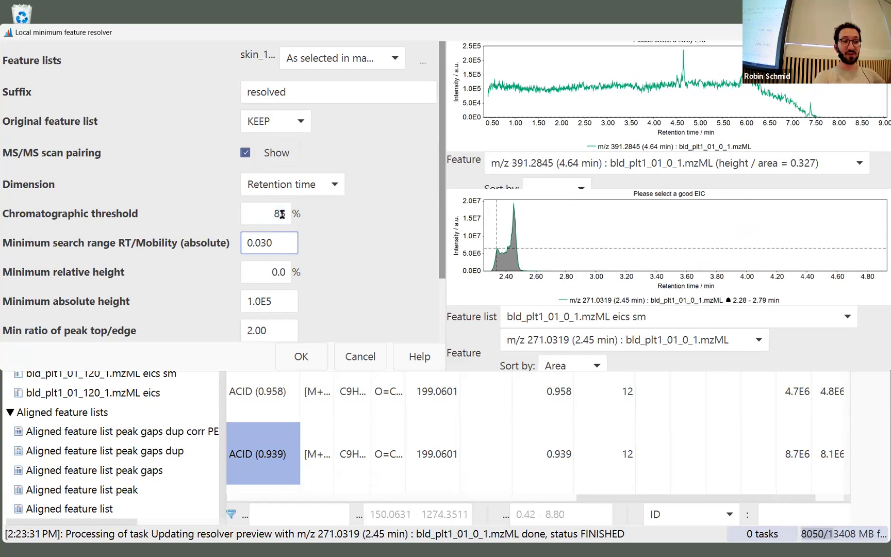
pyautogui.moveTo(276, 239); pyautogui.dragTo(260, 242)
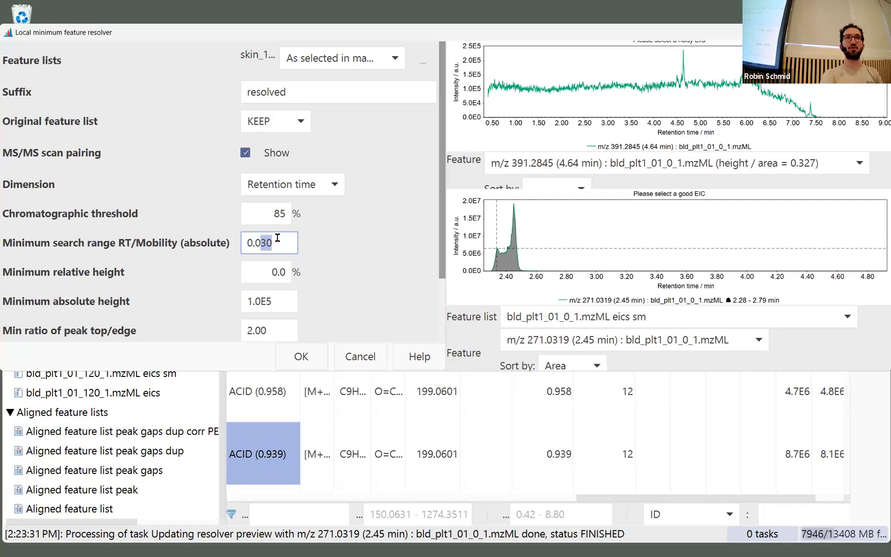
pyautogui.click(272, 272)
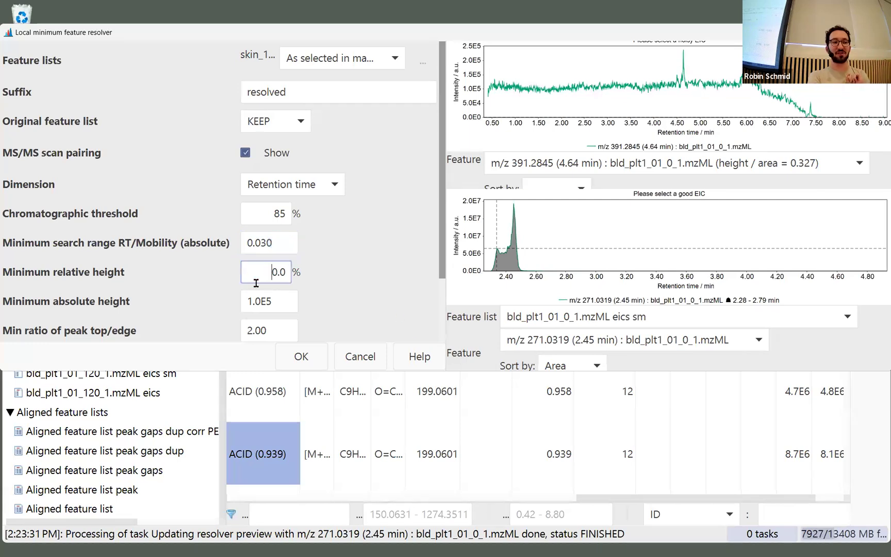
# Step: Enlarge the resolver dialog to show every parameter and review the minimum absolute height and minimum ratio of peak top/edge
pyautogui.scroll(-2, 351, 282)
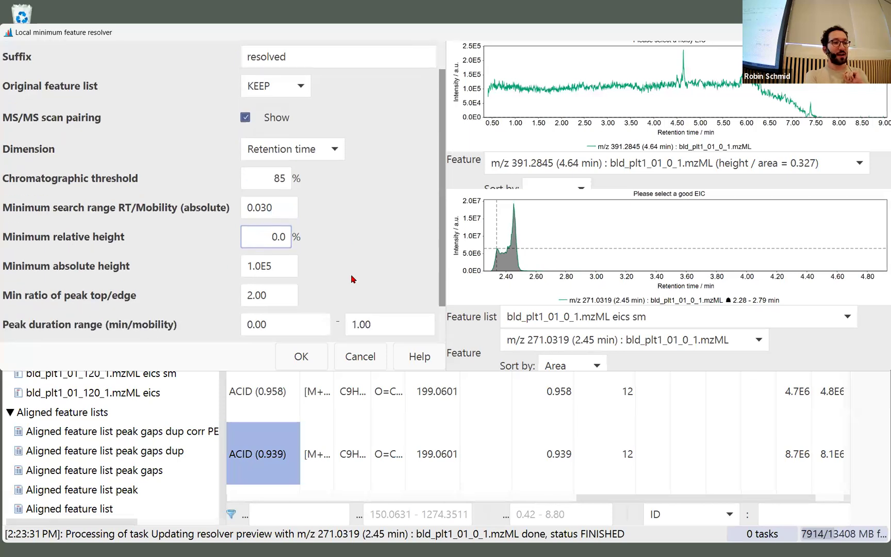
pyautogui.click(372, 367)
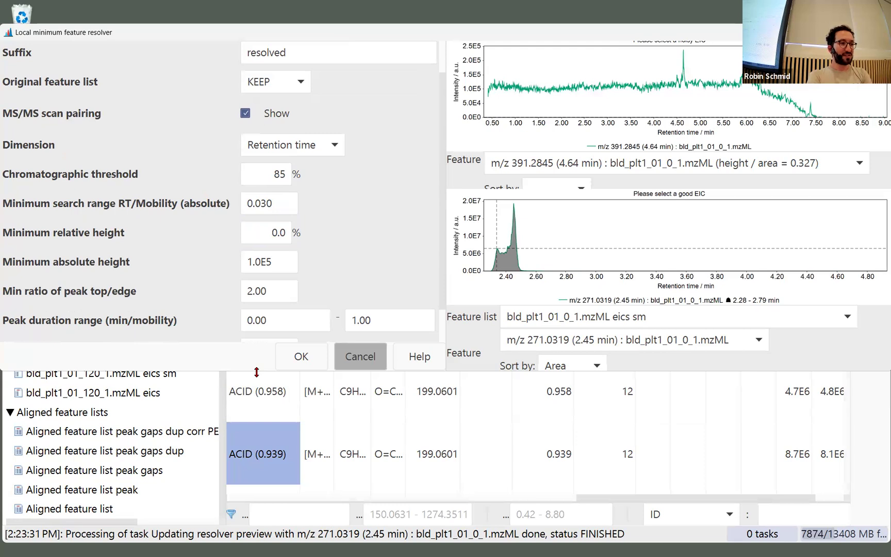
pyautogui.moveTo(256, 371); pyautogui.dragTo(265, 474)
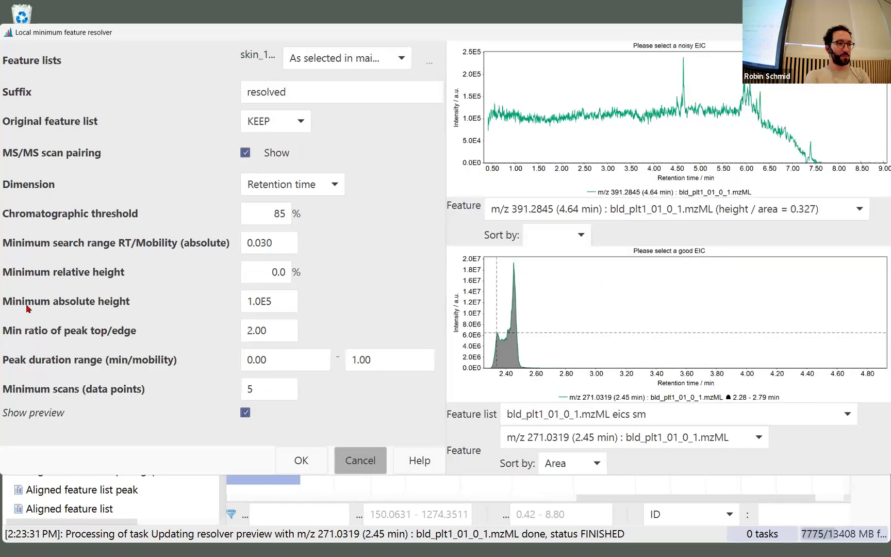
pyautogui.doubleClick(255, 304)
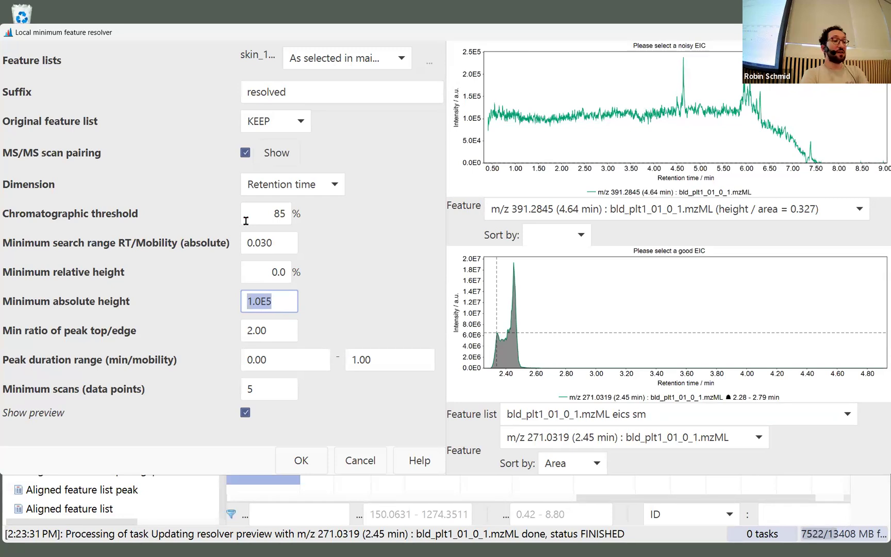
pyautogui.doubleClick(281, 330)
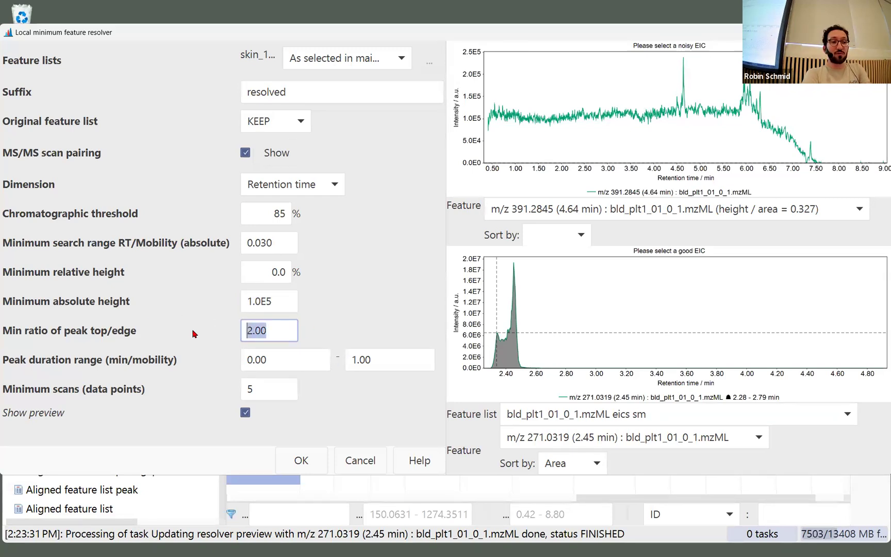
# Step: Preview the m/z 286.1438 (4.60 min) double peak up close as the good EIC and set the minimum ratio of peak top/edge to 3
pyautogui.click(701, 438)
pyautogui.click(648, 274)
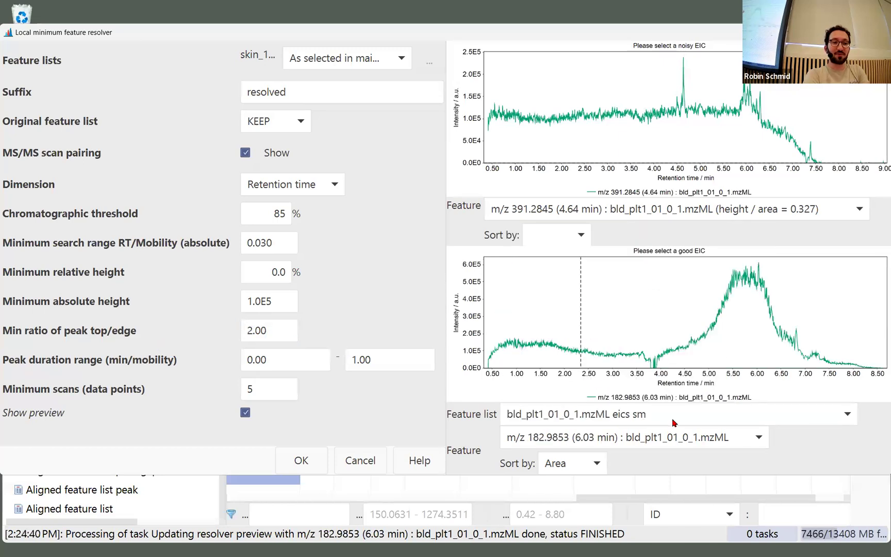
pyautogui.click(683, 438)
pyautogui.click(624, 234)
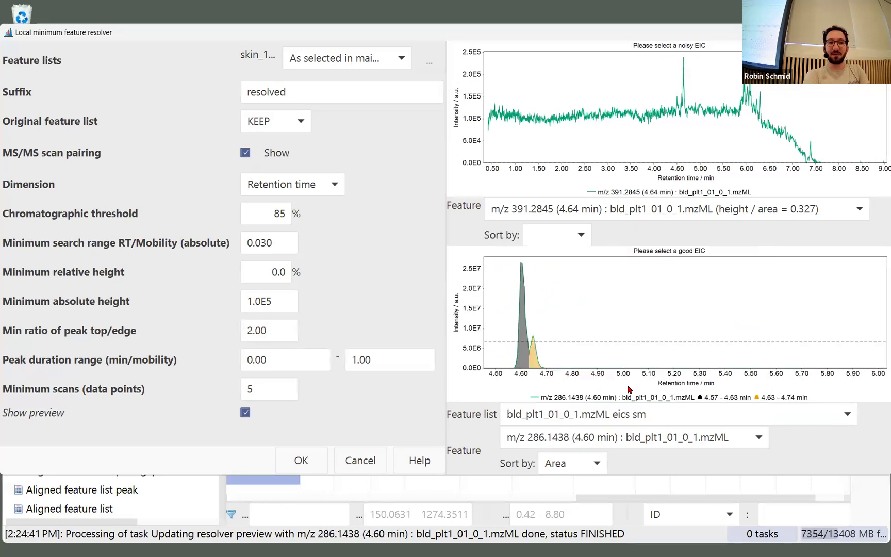
pyautogui.moveTo(496, 305); pyautogui.dragTo(572, 368)
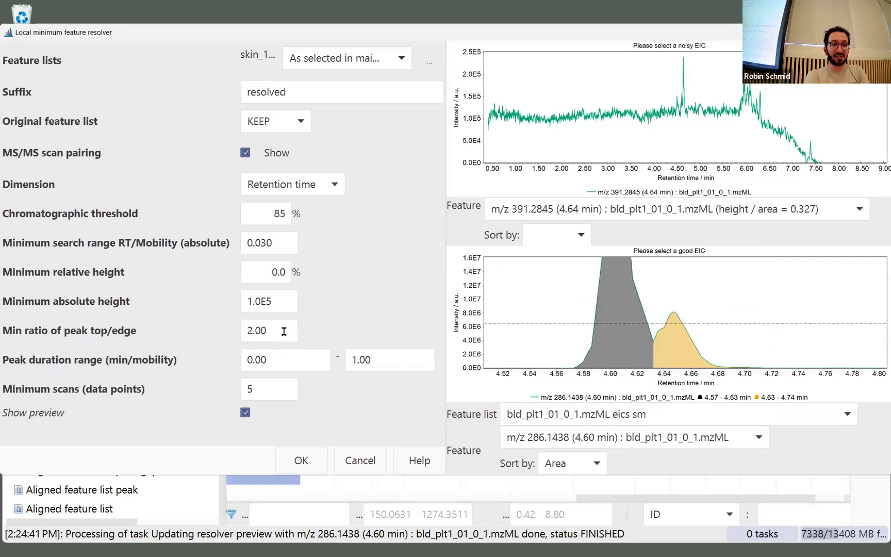
pyautogui.doubleClick(281, 330)
pyautogui.write('3')
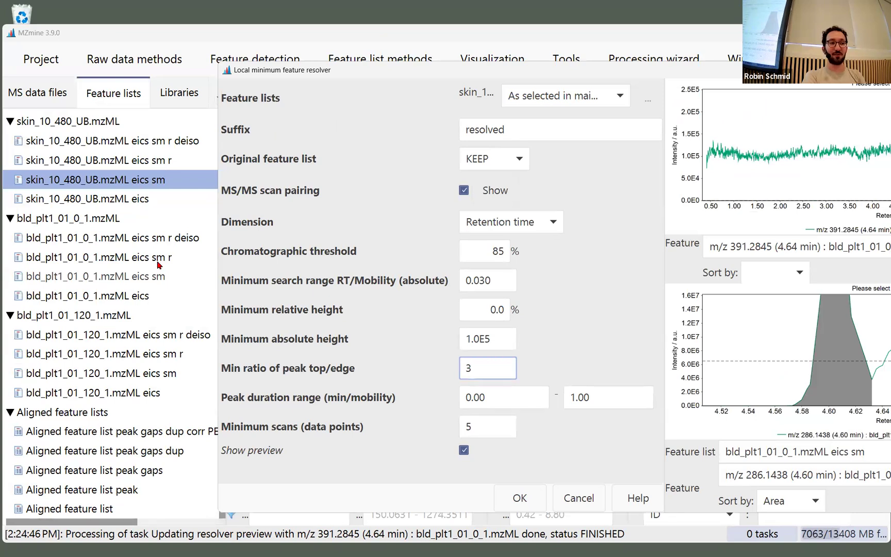
# Step: Add the bld_plt1_01_0_1.mzML and bld_plt1_01_120_1.mzML "eics sm" lists to the main window selection and turn off the resolver preview
pyautogui.keyDown('ctrl'); pyautogui.click(161, 281); pyautogui.keyUp('ctrl')
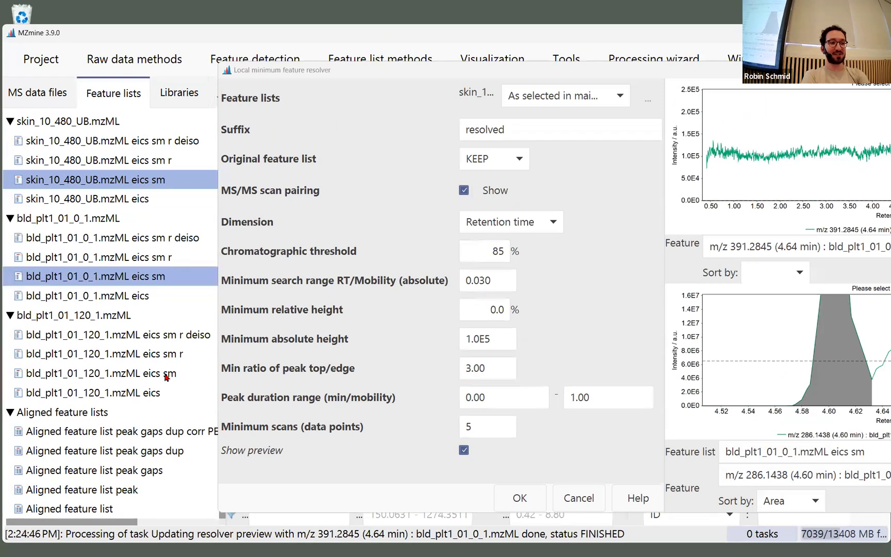
pyautogui.keyDown('ctrl'); pyautogui.click(166, 375); pyautogui.keyUp('ctrl')
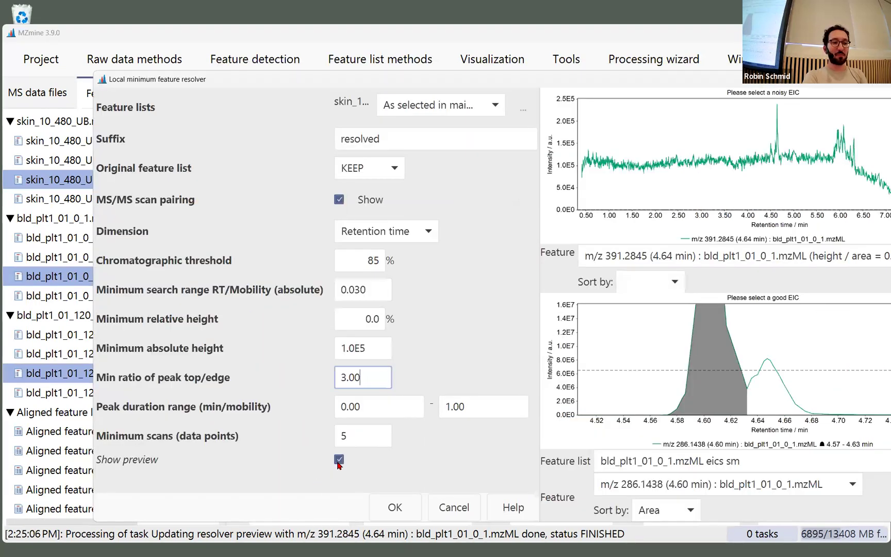
pyautogui.click(338, 460)
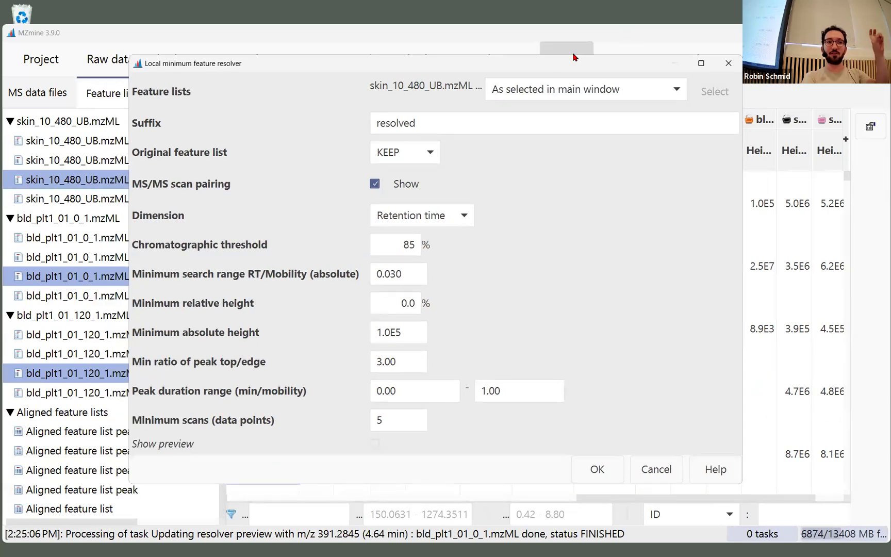
# Step: Choose the input feature lists by the name pattern *sm, check which lists match, and run the resolver
pyautogui.click(637, 91)
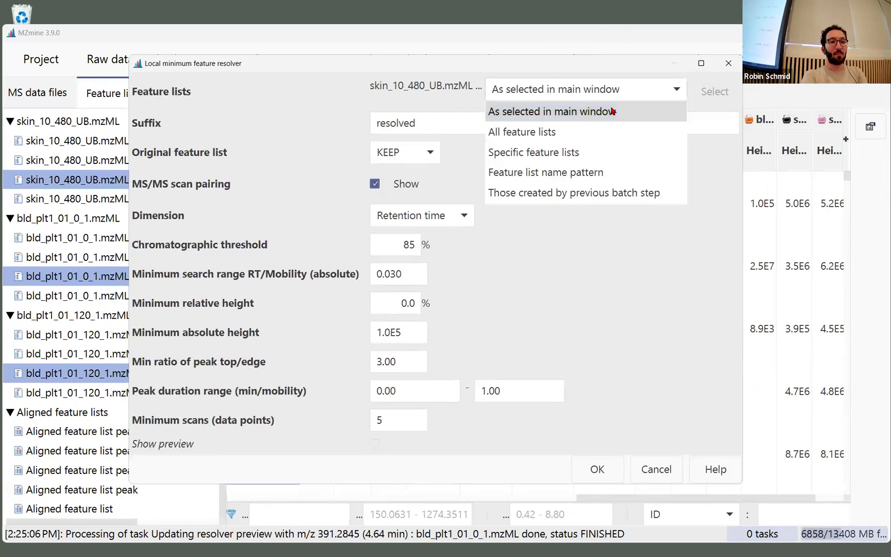
pyautogui.click(625, 89)
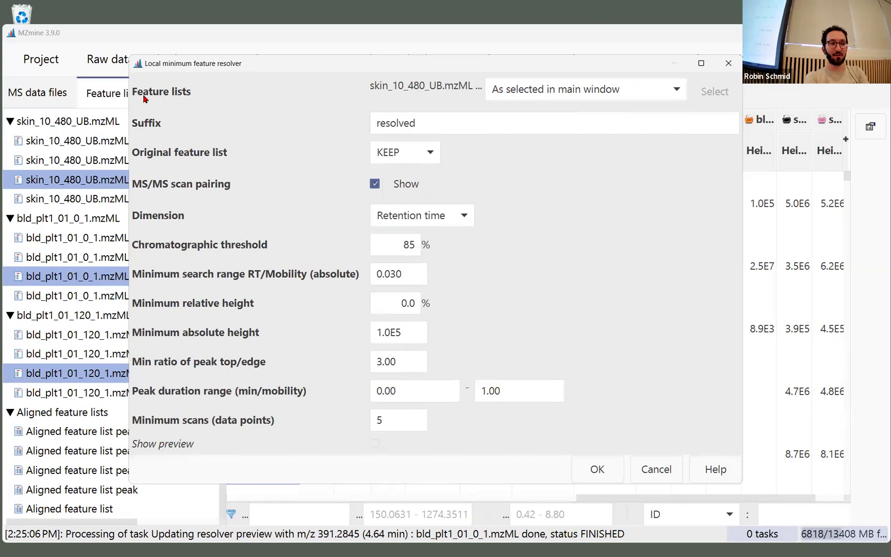
pyautogui.click(589, 97)
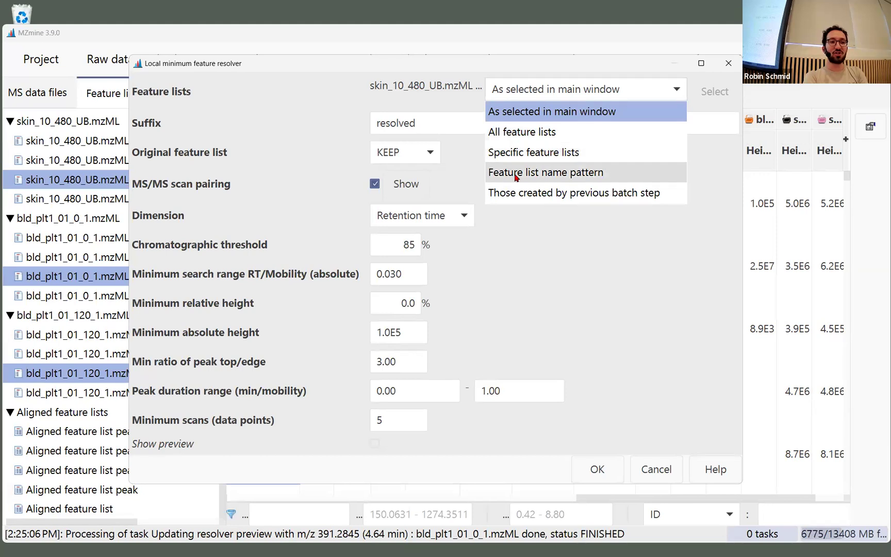
pyautogui.click(542, 173)
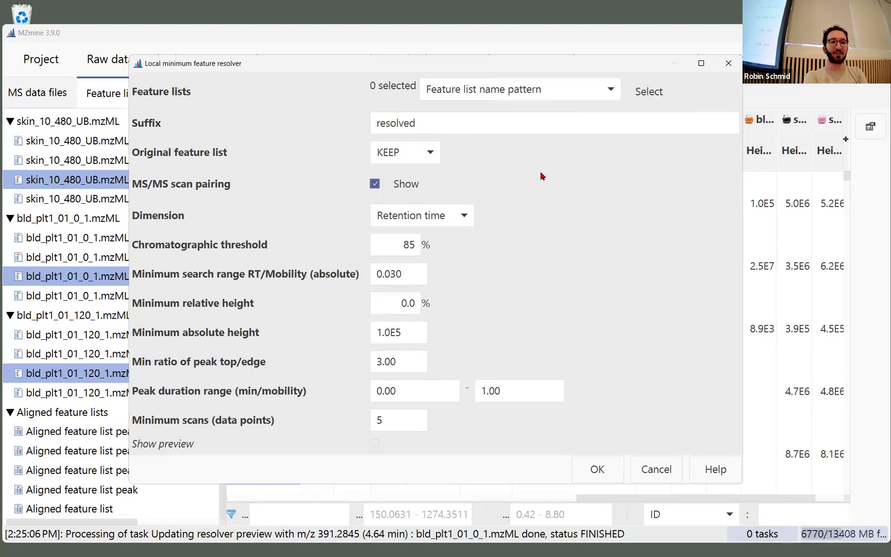
pyautogui.click(648, 91)
pyautogui.click(462, 195)
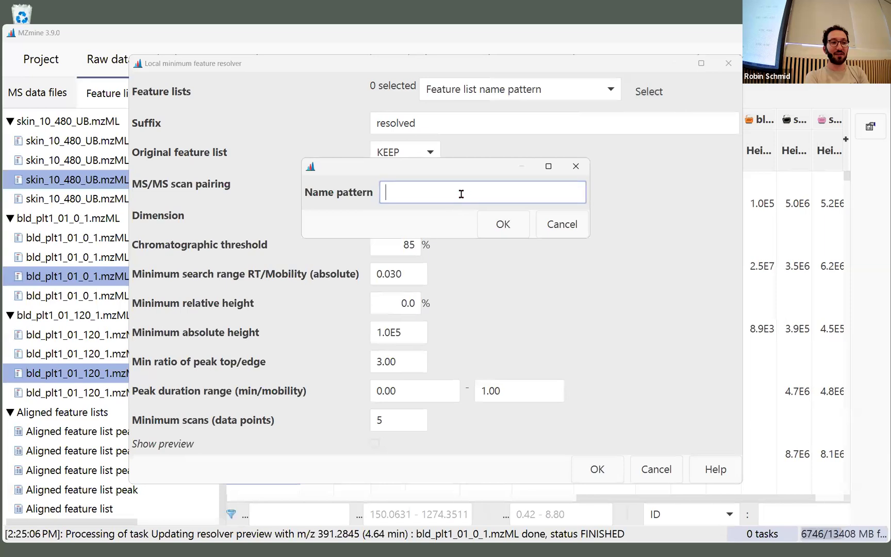
pyautogui.write('*sm')
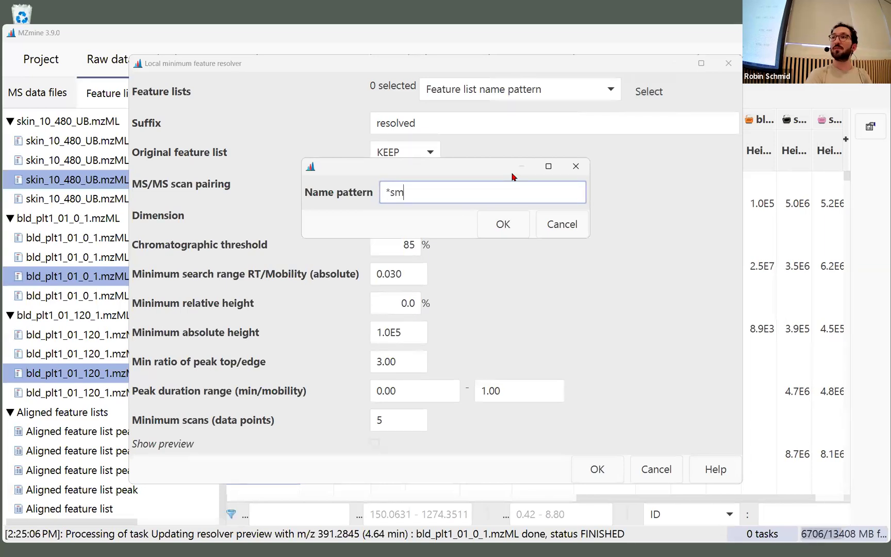
pyautogui.click(503, 223)
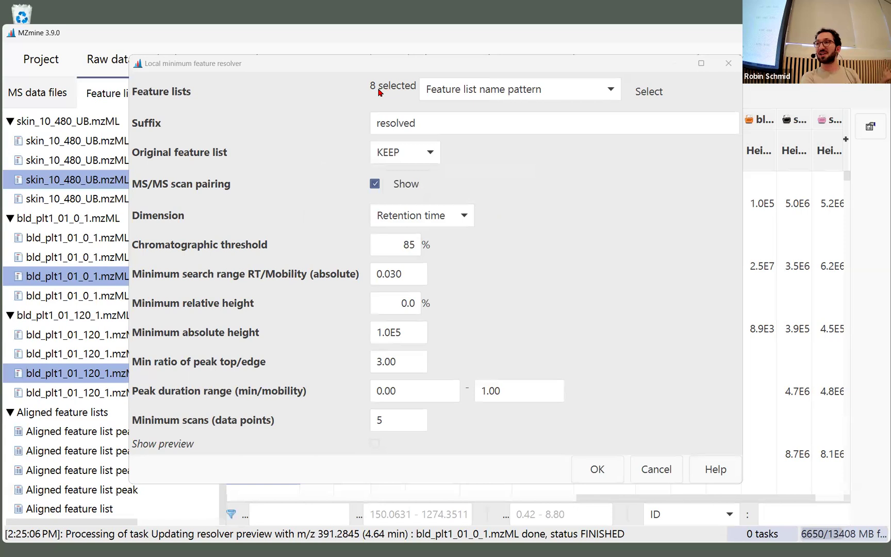
pyautogui.moveTo(379, 92)
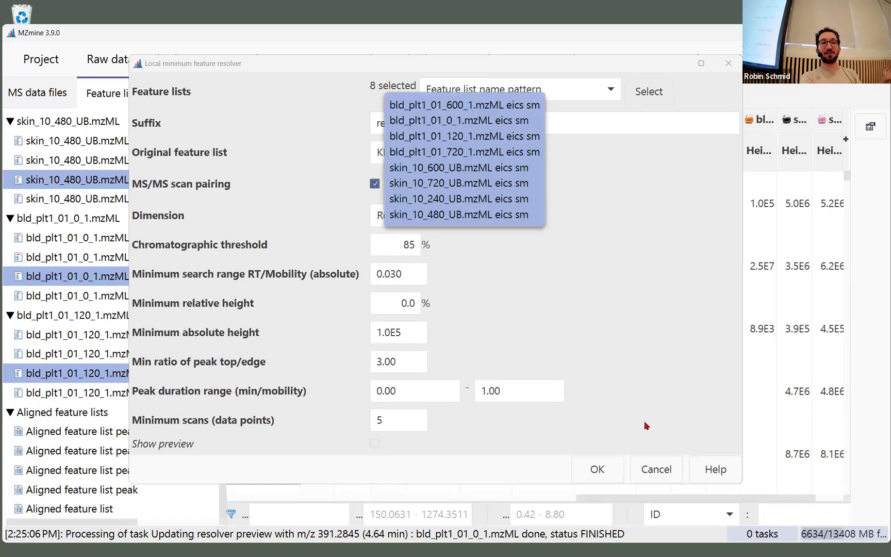
pyautogui.click(611, 469)
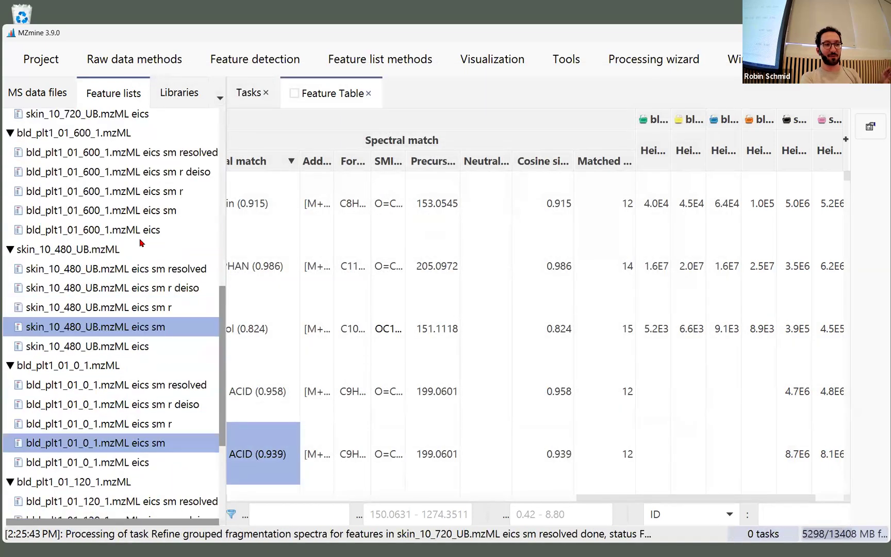
# Step: Open the feature table of the skin_10_600_UB.mzML eics sm resolved list
pyautogui.scroll(8, 141, 243)
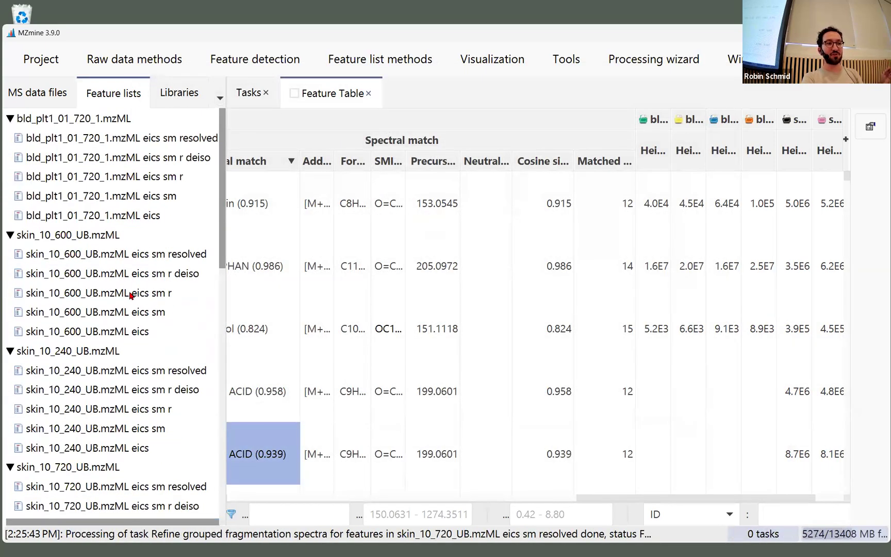
pyautogui.click(176, 259)
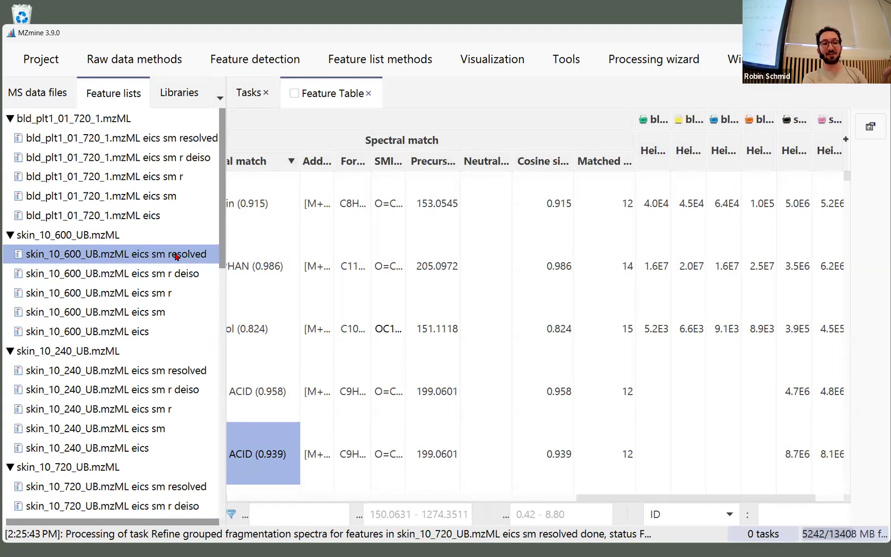
pyautogui.doubleClick(181, 259)
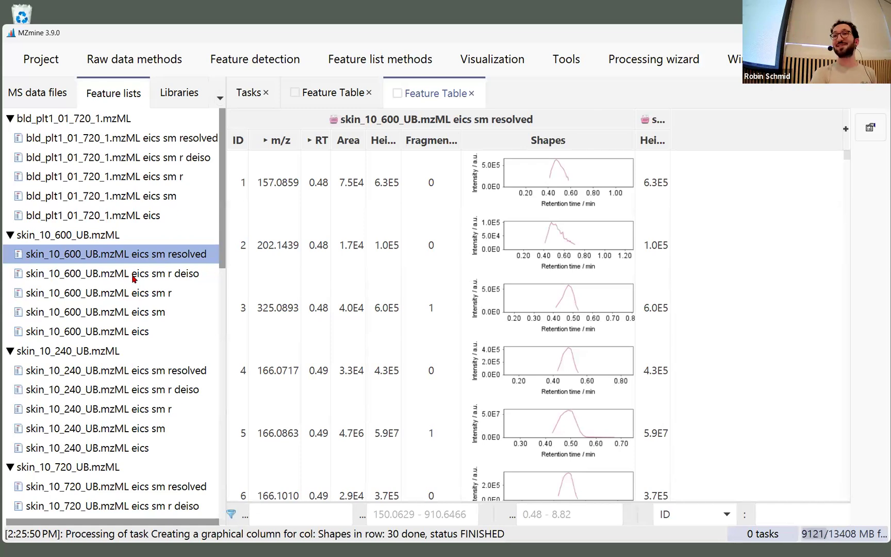
# Step: Select the first aligned feature list and reopen the Local minimum feature resolver settings through the module search
pyautogui.scroll(-10, 174, 267)
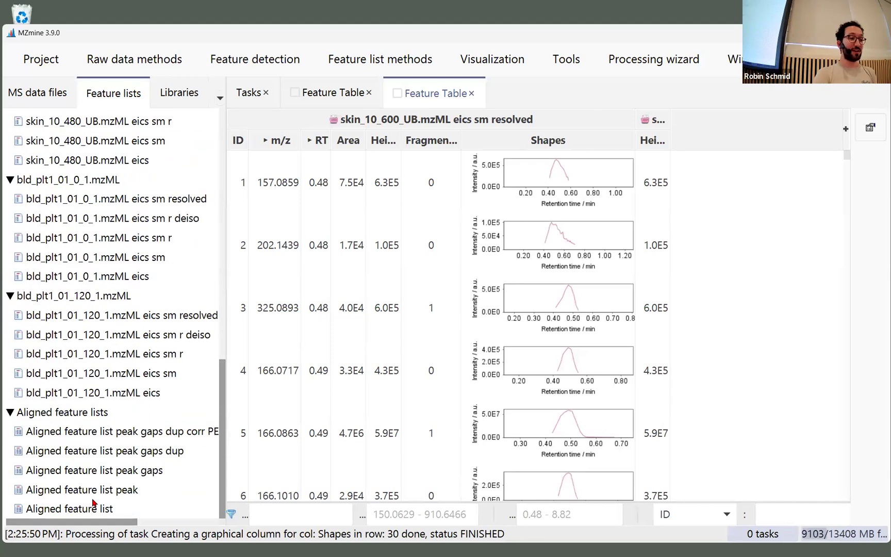
pyautogui.click(111, 436)
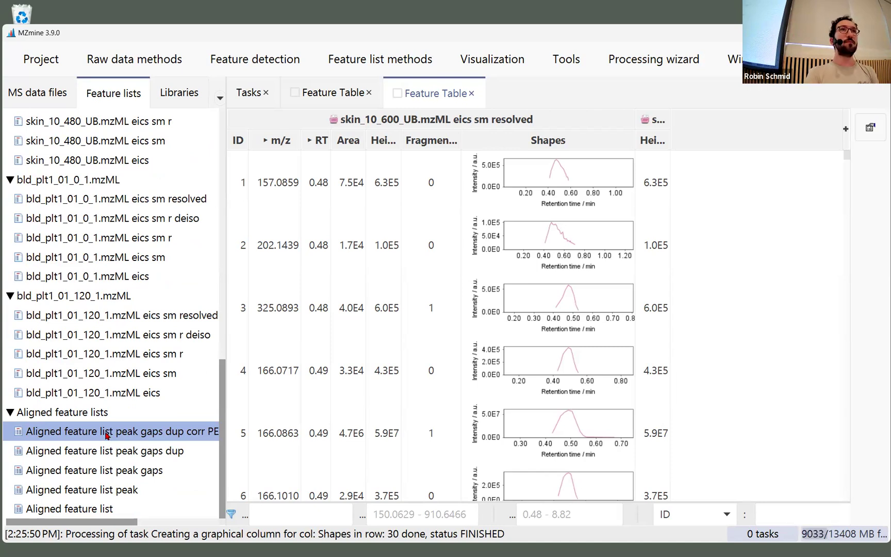
pyautogui.hotkey('ctrl', 'space')
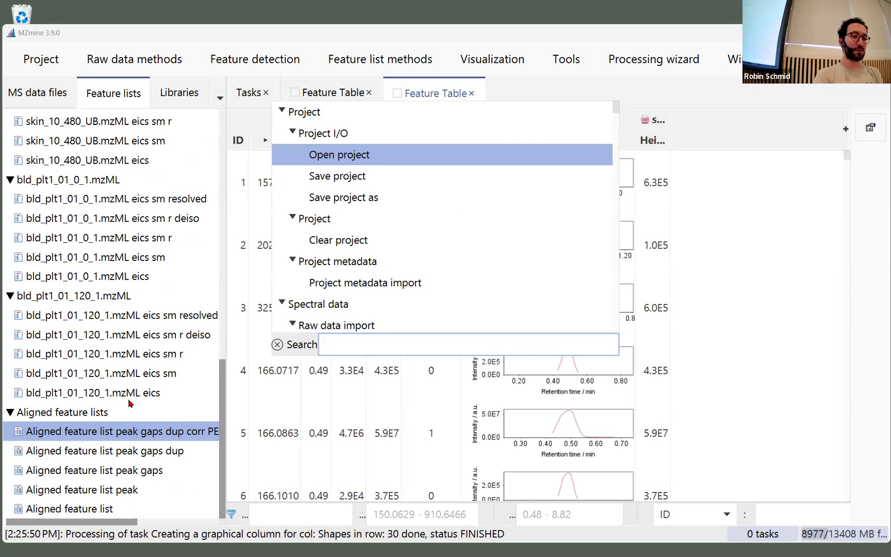
pyautogui.write('local')
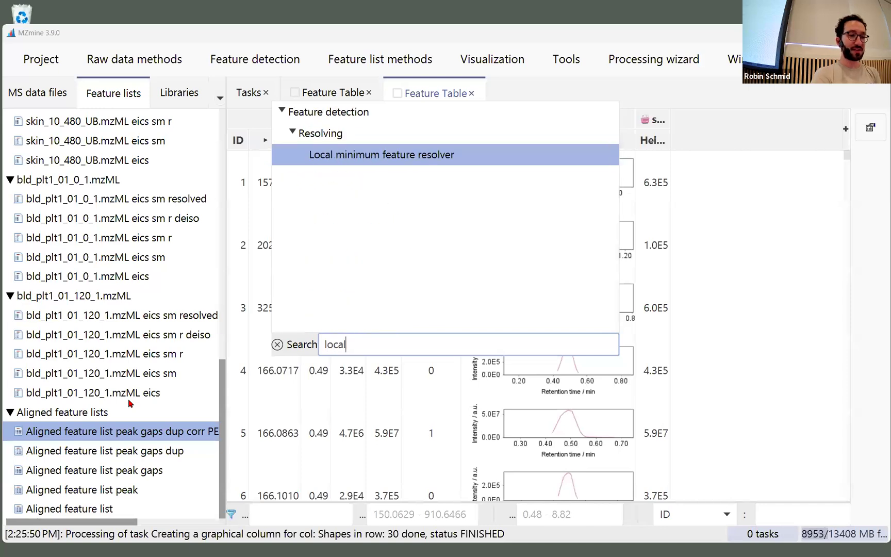
pyautogui.press('Return')
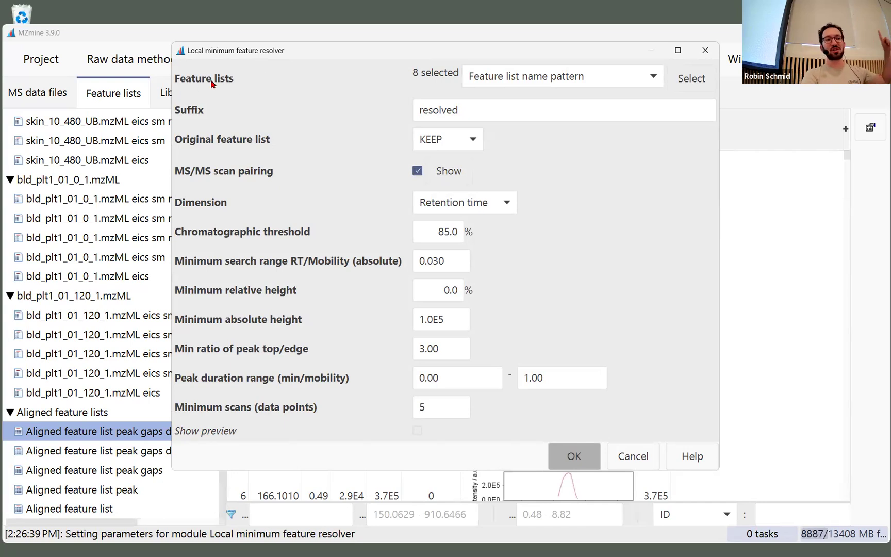
# Step: Review the feature list input options and reopen the name pattern to examine its wildcard and suffix
pyautogui.moveTo(212, 81)
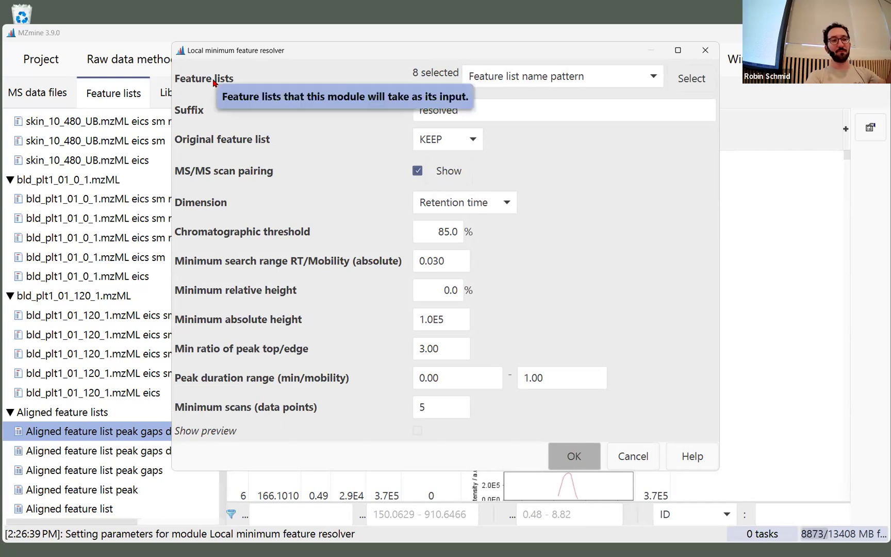
pyautogui.click(635, 78)
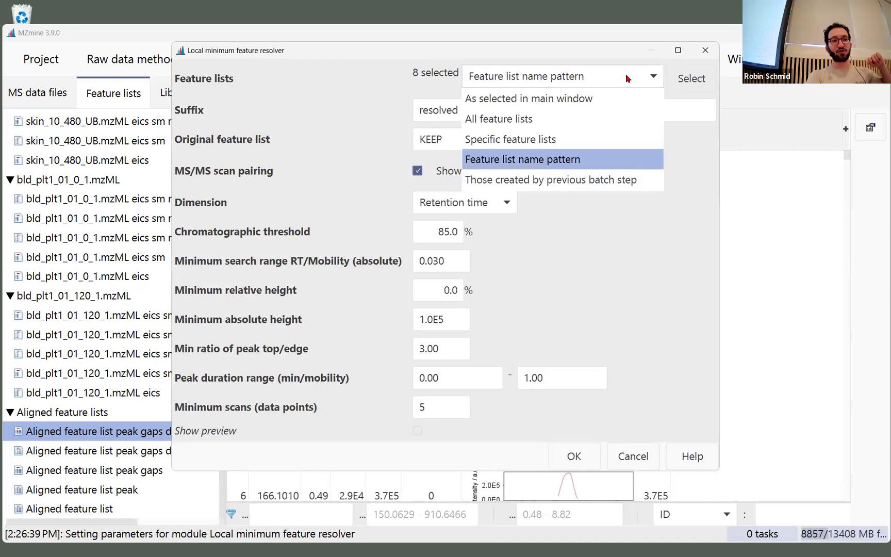
pyautogui.click(558, 160)
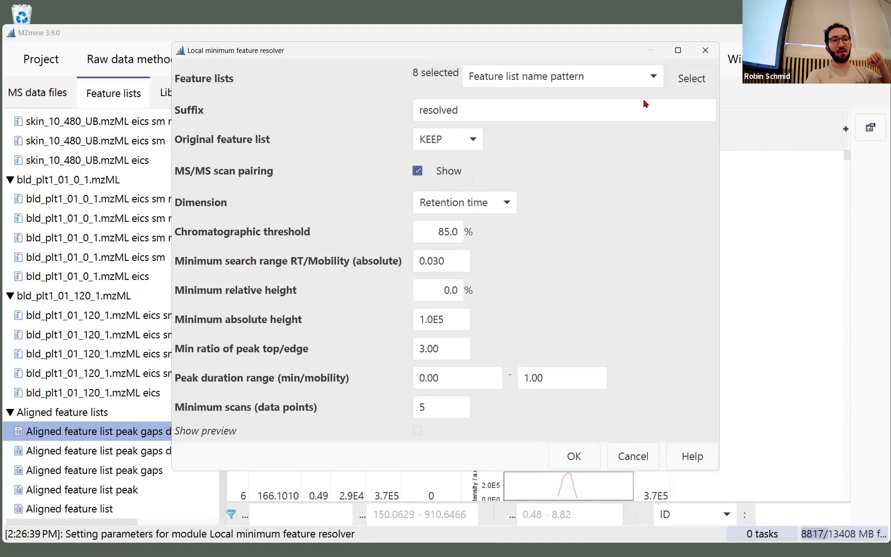
pyautogui.click(688, 78)
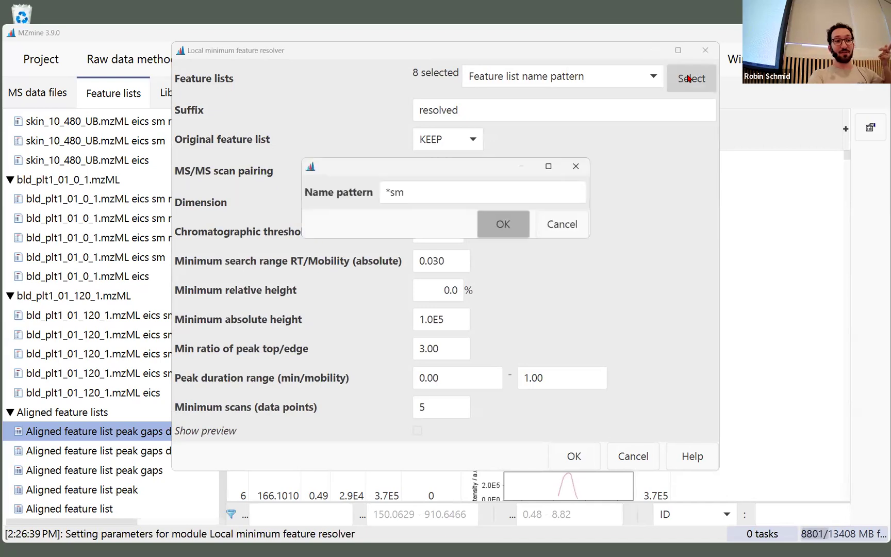
pyautogui.moveTo(386, 194); pyautogui.dragTo(403, 195)
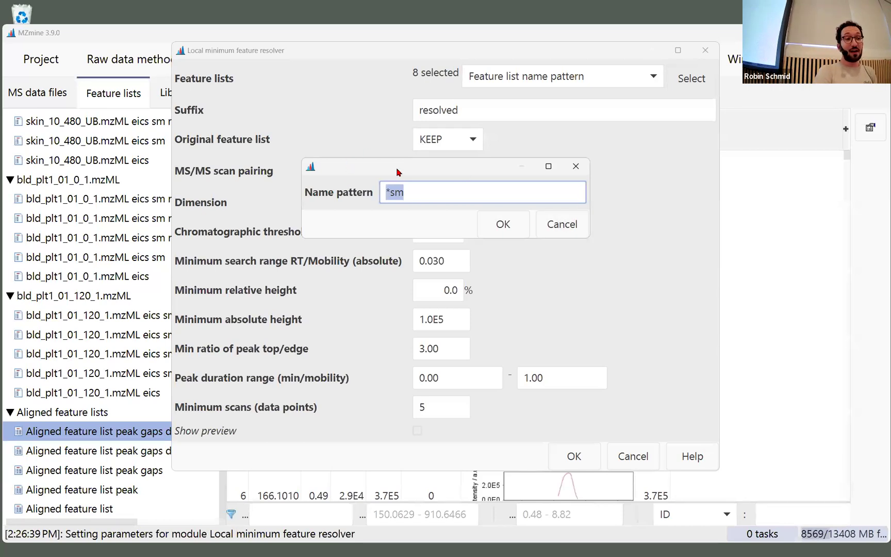
pyautogui.click(404, 187)
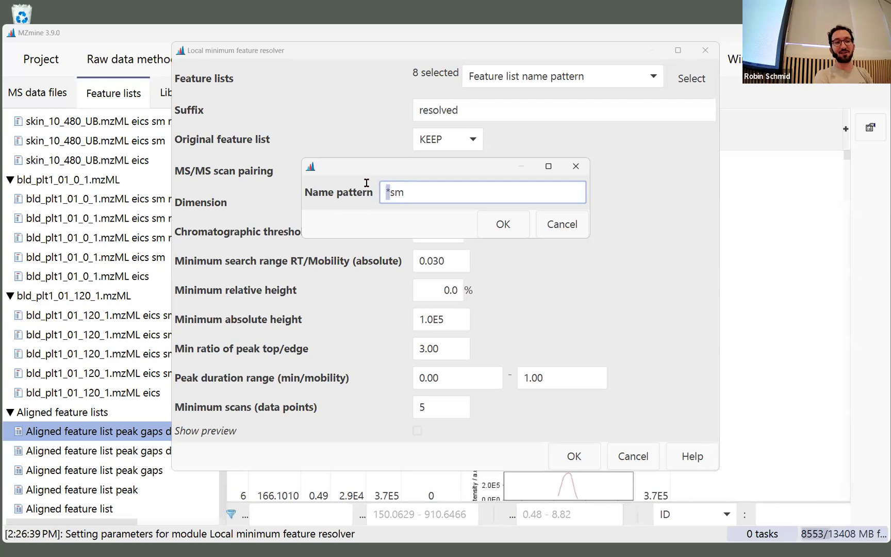
# Step: Dismiss the resolver settings without running them and open the Local minimum feature resolver step of the batch queue
pyautogui.click(562, 224)
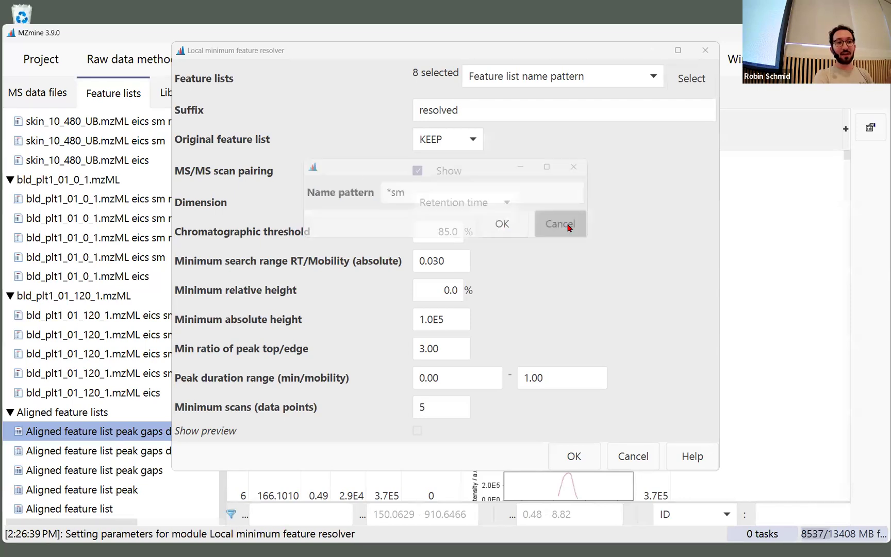
pyautogui.click(640, 453)
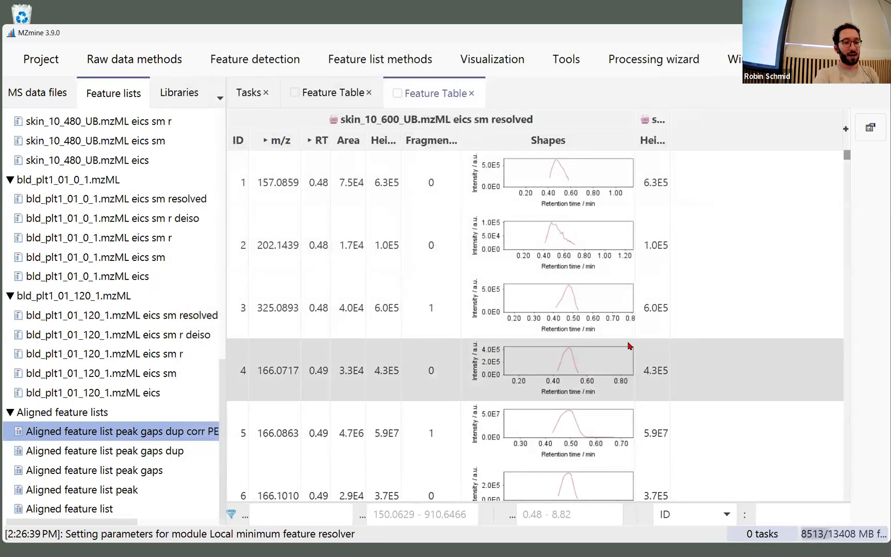
pyautogui.click(14, 55)
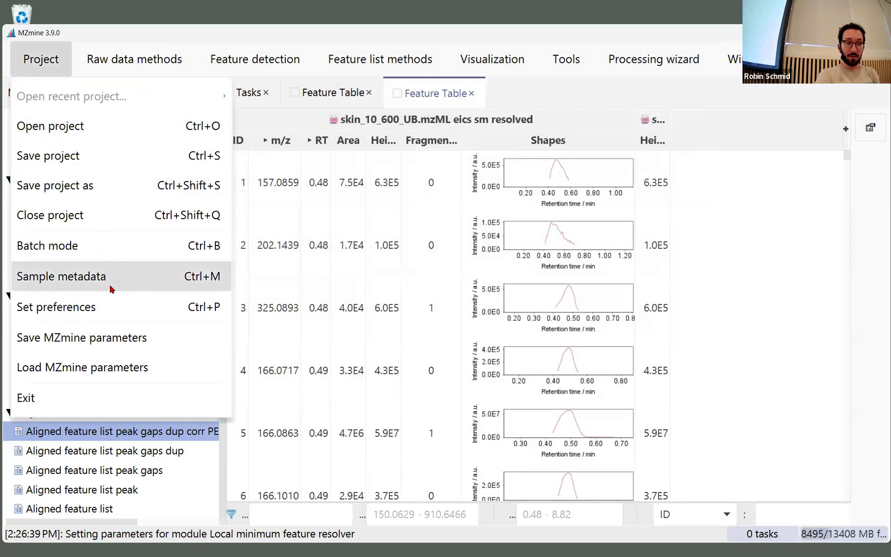
pyautogui.click(76, 246)
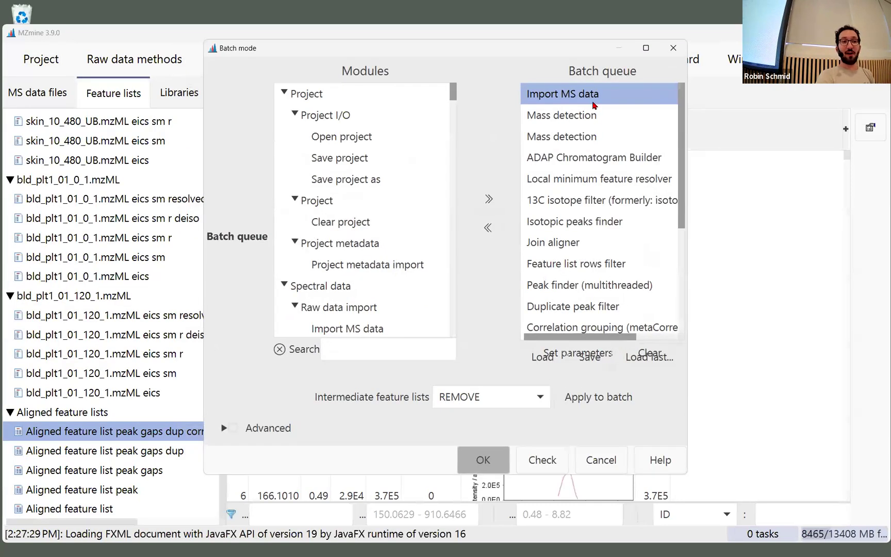
pyautogui.click(583, 117)
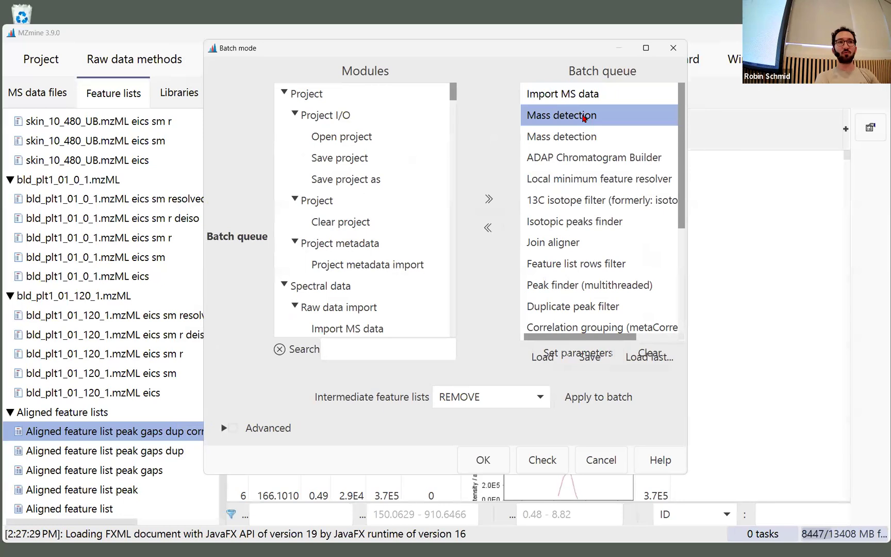
pyautogui.click(594, 159)
pyautogui.doubleClick(586, 179)
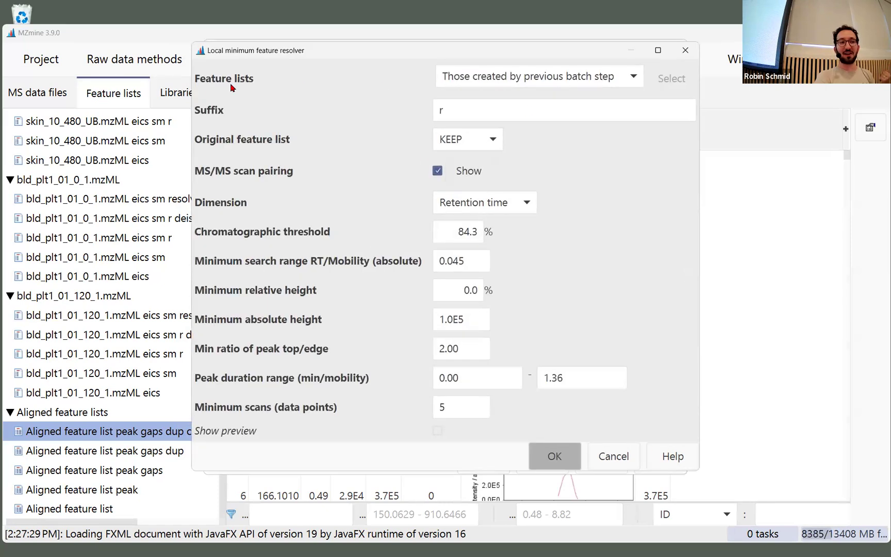
# Step: Review the feature list input options of the batch resolver step, including those created by the previous step, and close batch mode
pyautogui.click(626, 76)
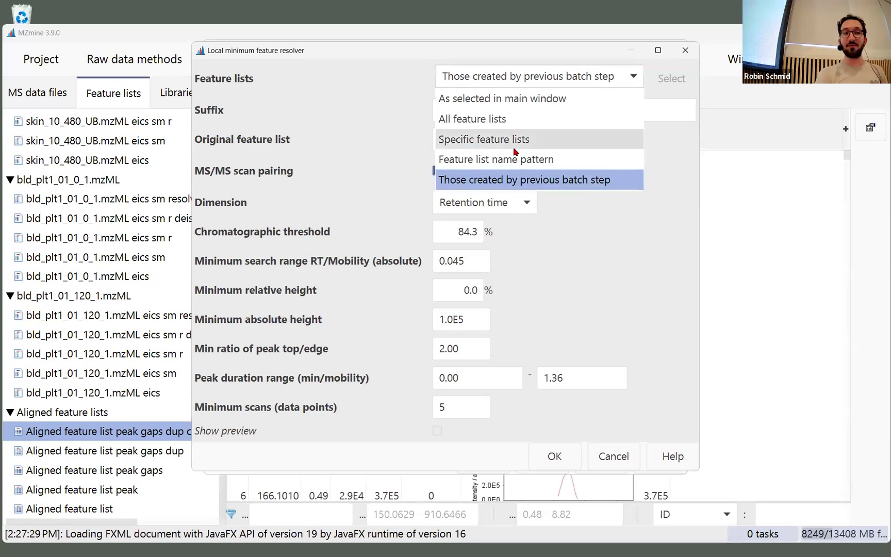
pyautogui.click(652, 254)
pyautogui.click(684, 50)
pyautogui.click(684, 48)
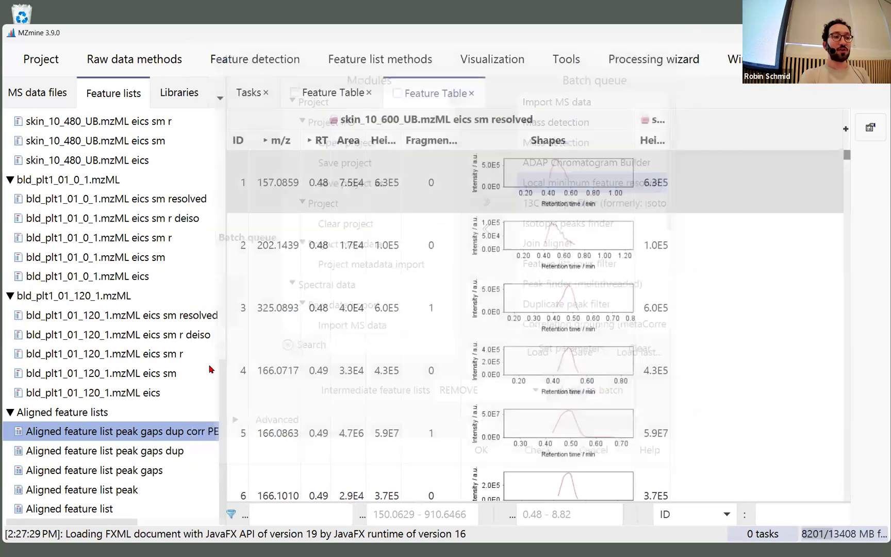
# Step: Close all open feature tables and open only the table of the aligned feature list peak gaps dup corr PEARSON
pyautogui.doubleClick(170, 433)
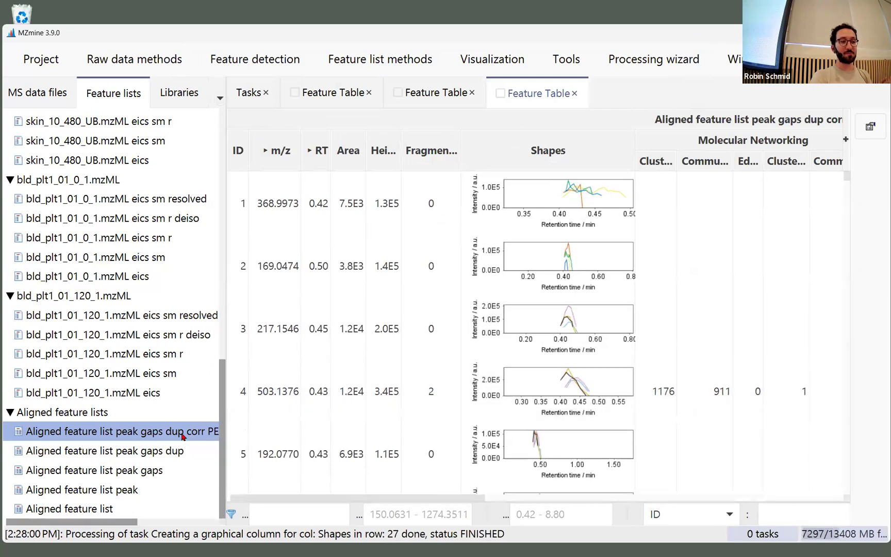
pyautogui.click(370, 94)
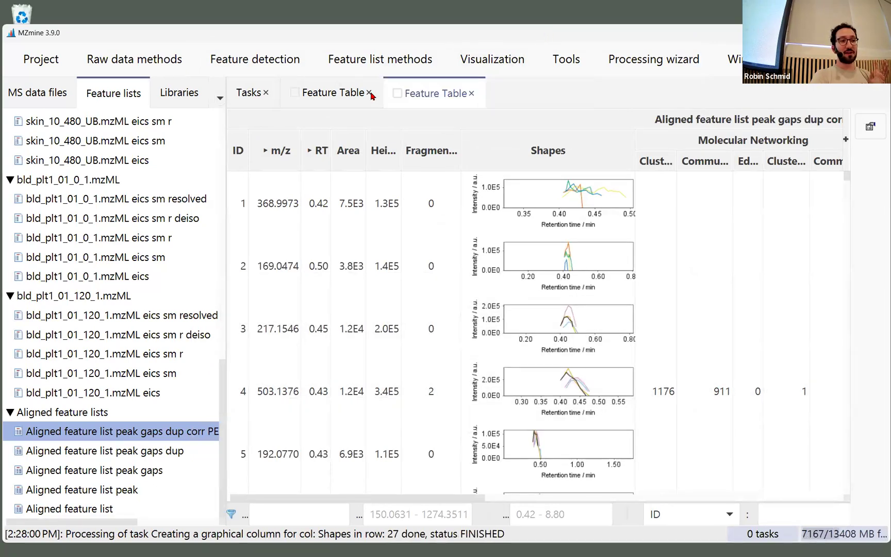
pyautogui.click(370, 93)
pyautogui.click(368, 93)
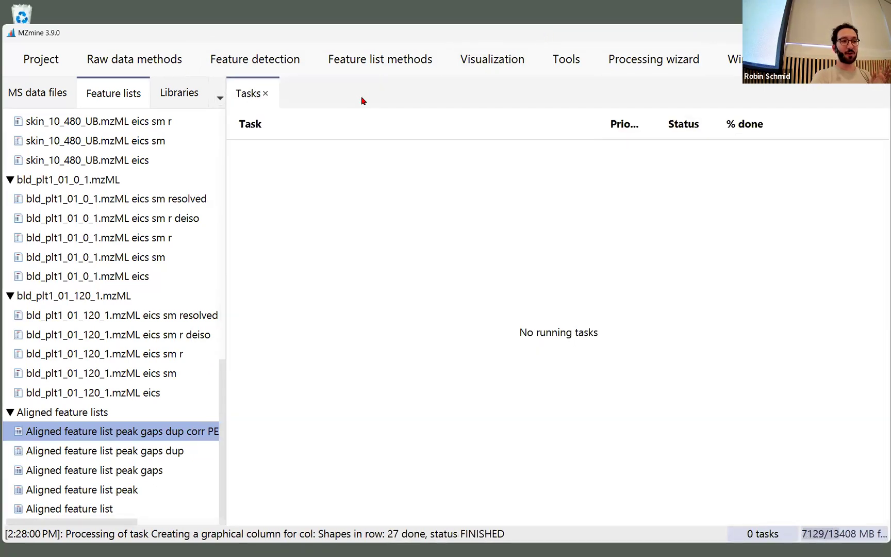
pyautogui.doubleClick(149, 432)
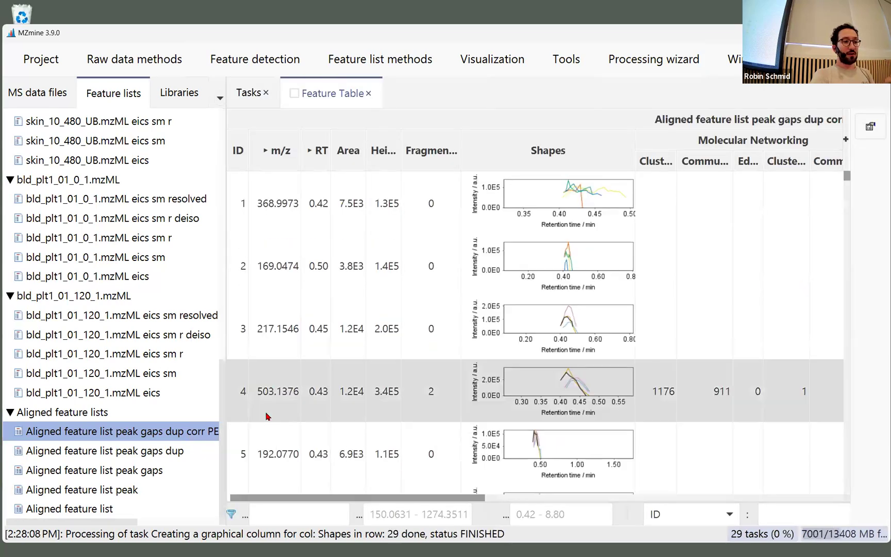
# Step: Sort the aligned feature table by Spectral match in descending order and widen that column to show the compound names
pyautogui.moveTo(408, 497); pyautogui.dragTo(646, 477)
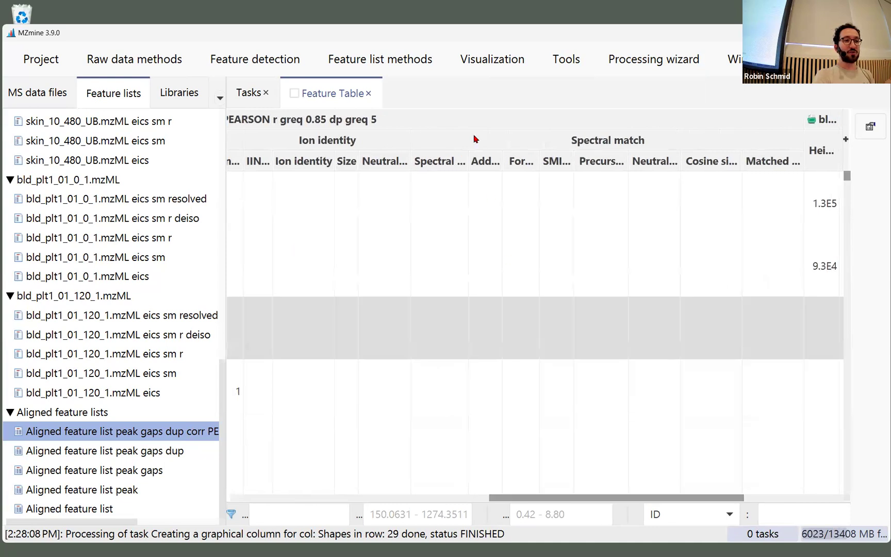
pyautogui.click(447, 161)
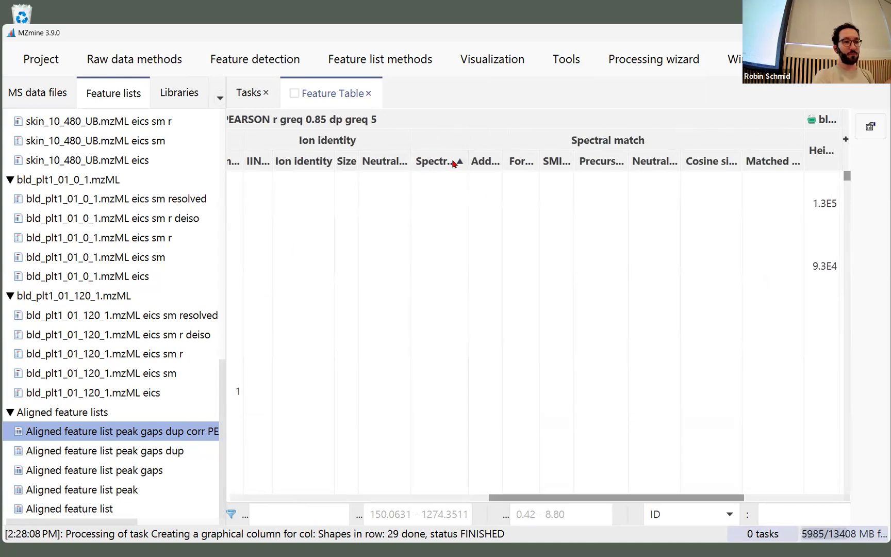
pyautogui.click(454, 162)
pyautogui.moveTo(468, 161); pyautogui.dragTo(565, 148)
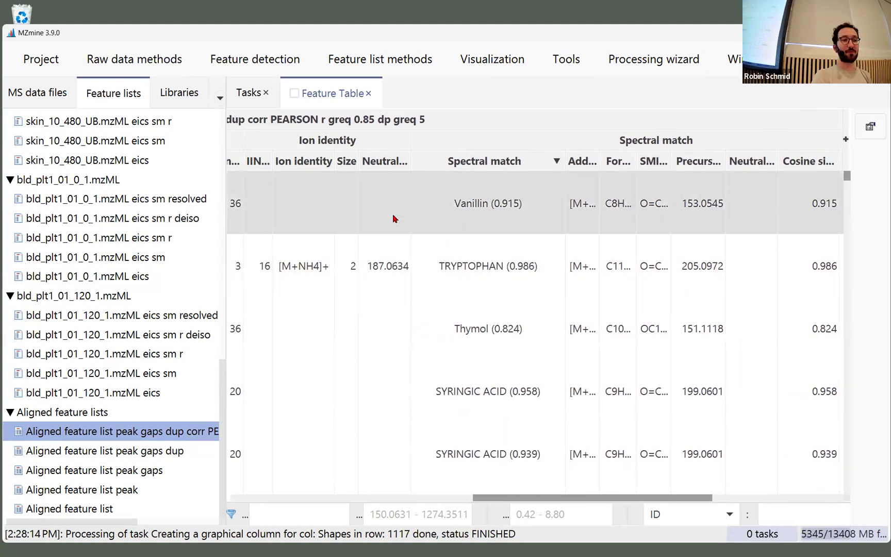
# Step: Review the row actions for the Vanillin feature and the column visibility options of the feature table
pyautogui.rightClick(388, 196)
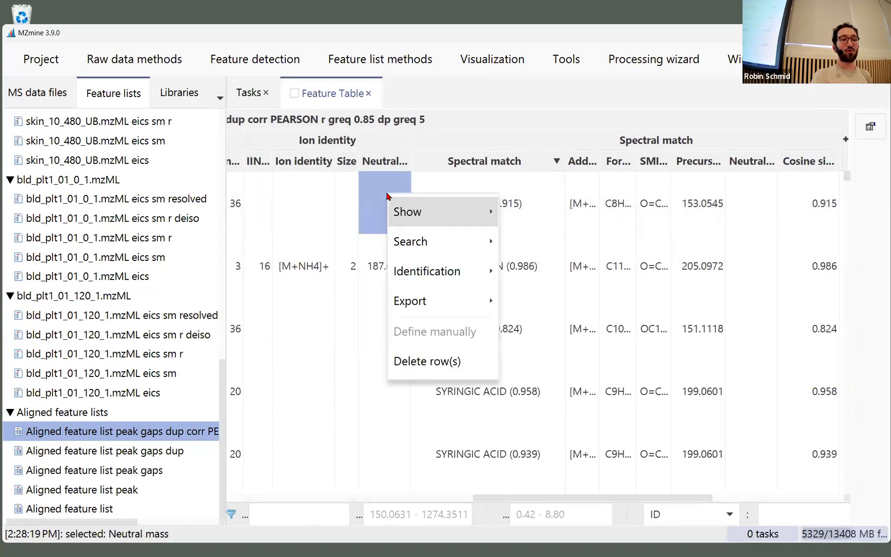
pyautogui.click(371, 187)
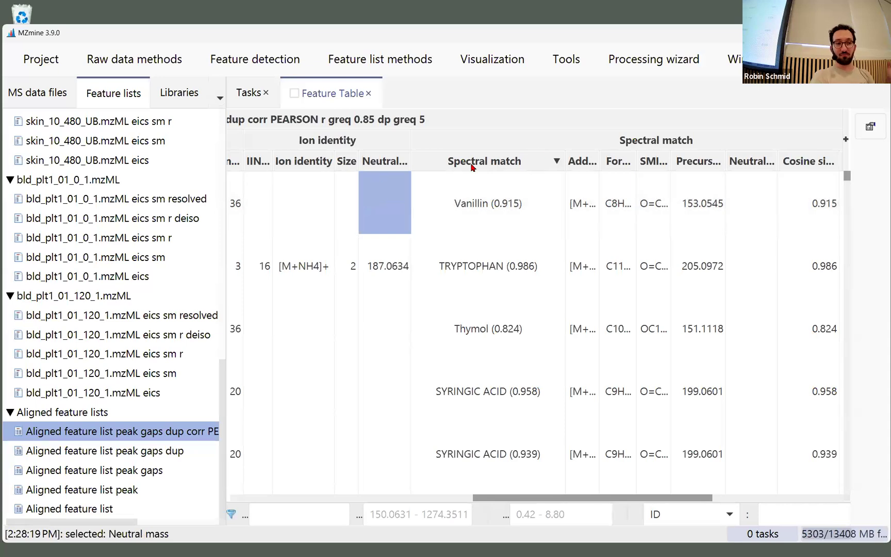
pyautogui.click(841, 139)
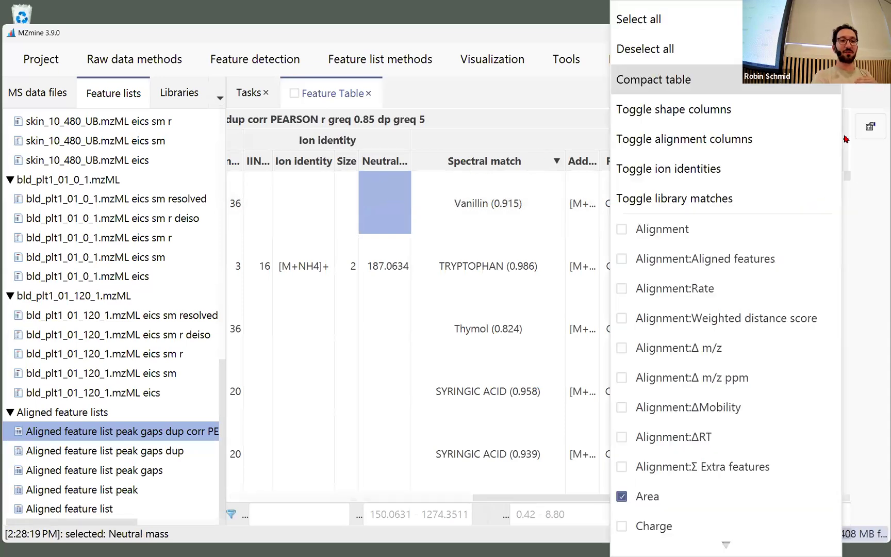
pyautogui.click(707, 201)
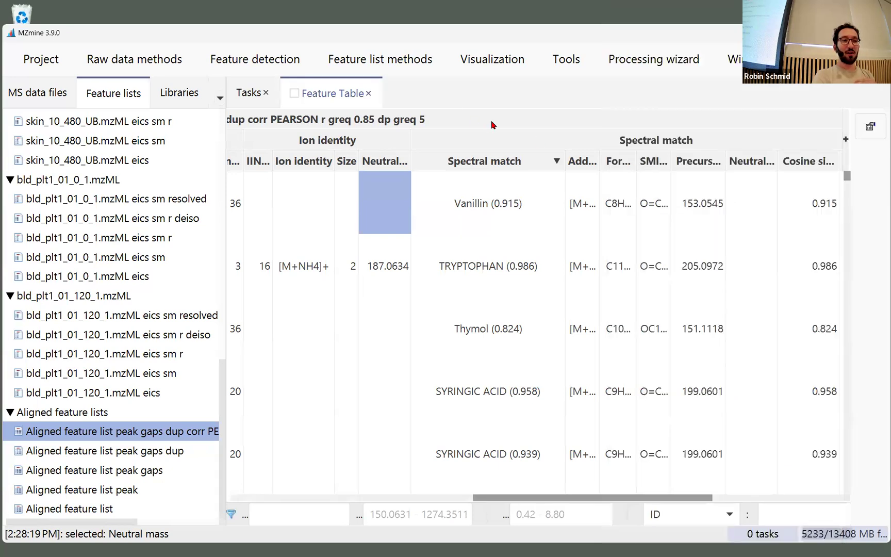
# Step: Show the network feature overview for the Vanillin row, reposition its window, and narrow the feature list pane of the main window
pyautogui.rightClick(390, 203)
pyautogui.moveTo(404, 215)
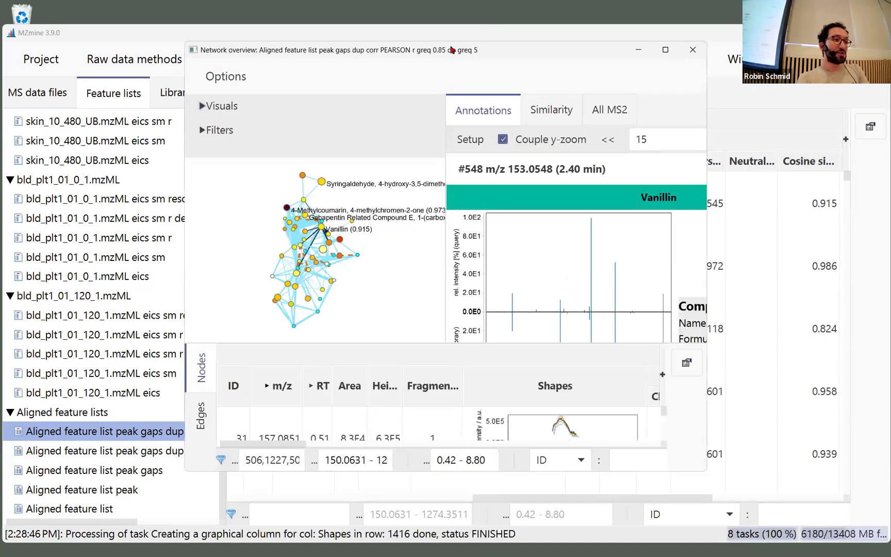
pyautogui.moveTo(452, 50); pyautogui.dragTo(266, 33)
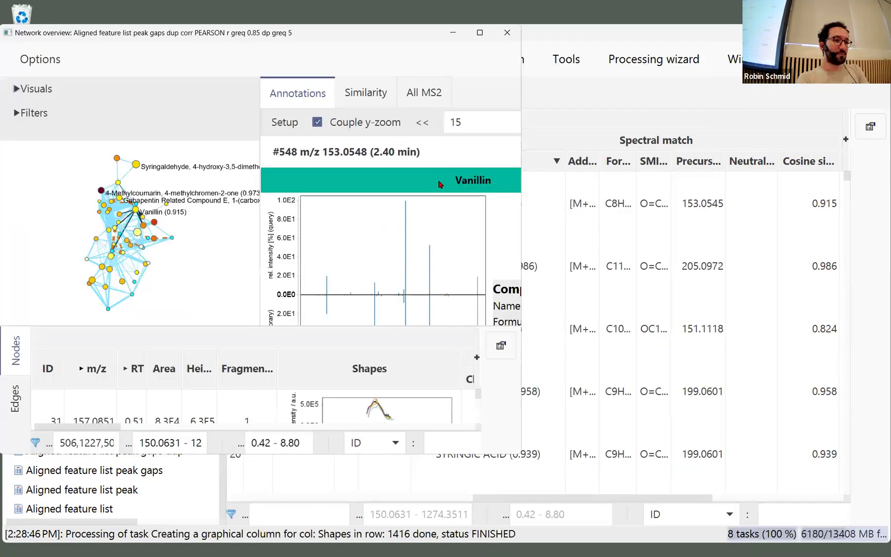
pyautogui.moveTo(325, 33); pyautogui.dragTo(650, 68)
pyautogui.moveTo(226, 227); pyautogui.dragTo(93, 229)
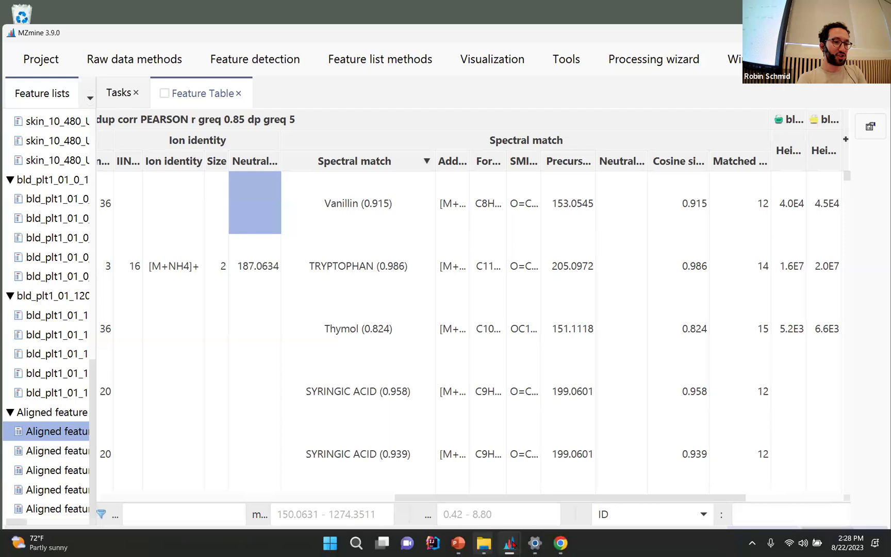
pyautogui.moveTo(534, 543)
pyautogui.click(571, 478)
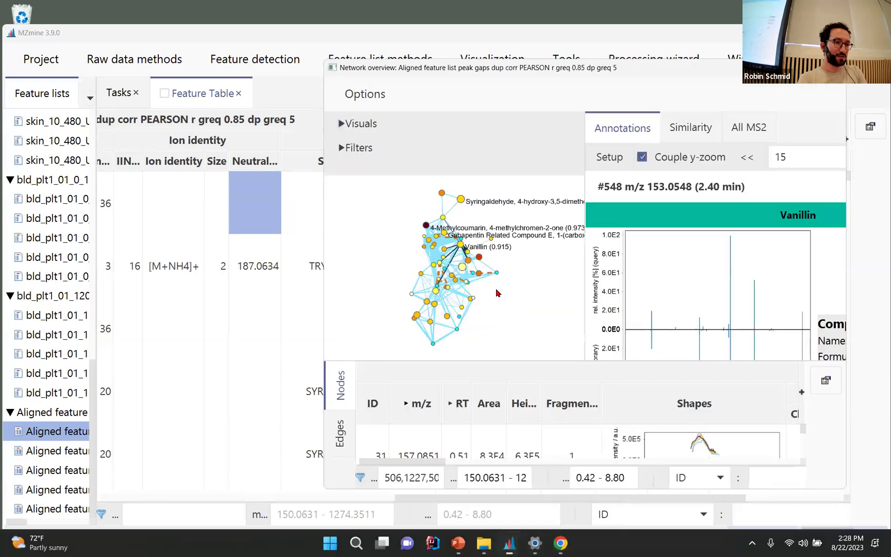
# Step: Select the Thymol row, temporarily narrow the main window to view its network overview alongside, and widen the main window again
pyautogui.click(248, 318)
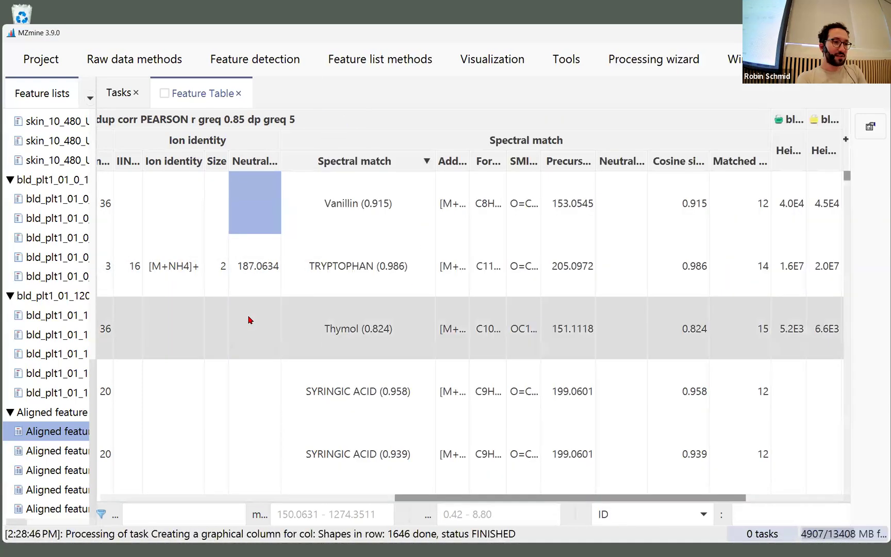
pyautogui.click(248, 318)
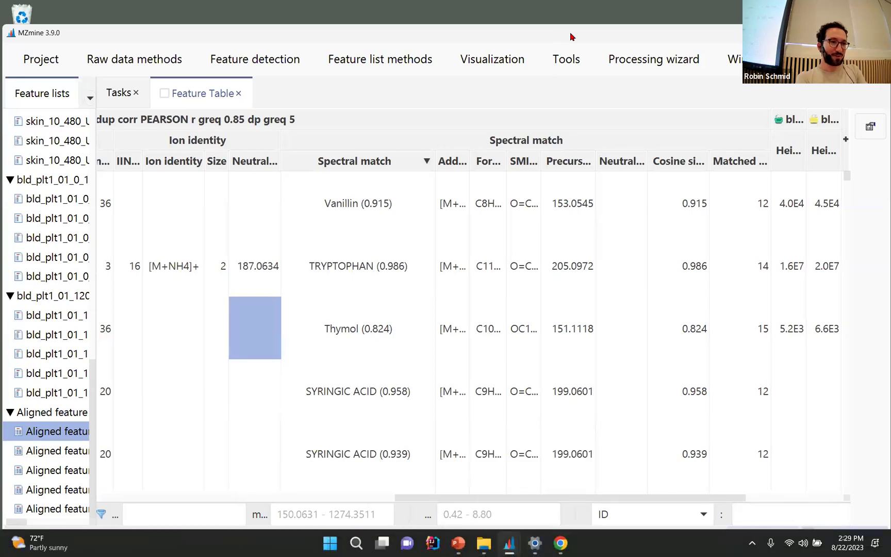
pyautogui.doubleClick(570, 36)
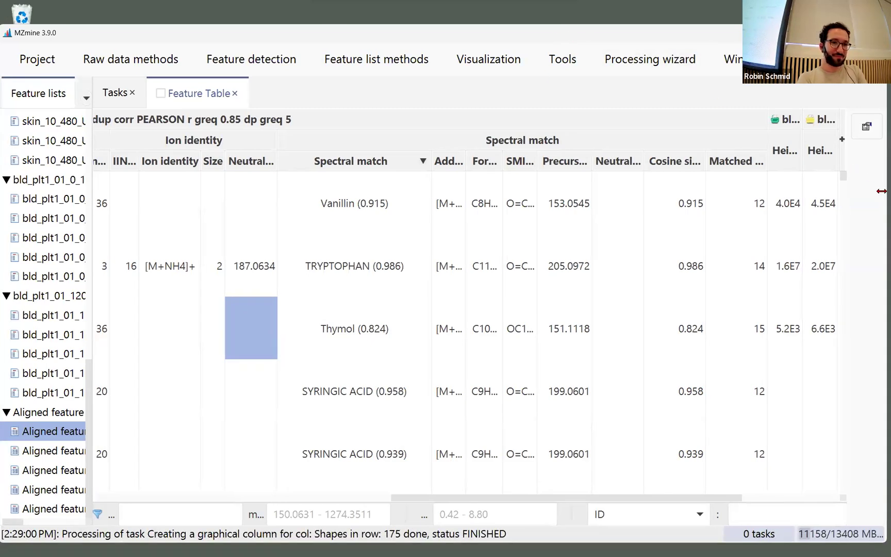
pyautogui.moveTo(881, 191); pyautogui.dragTo(367, 250)
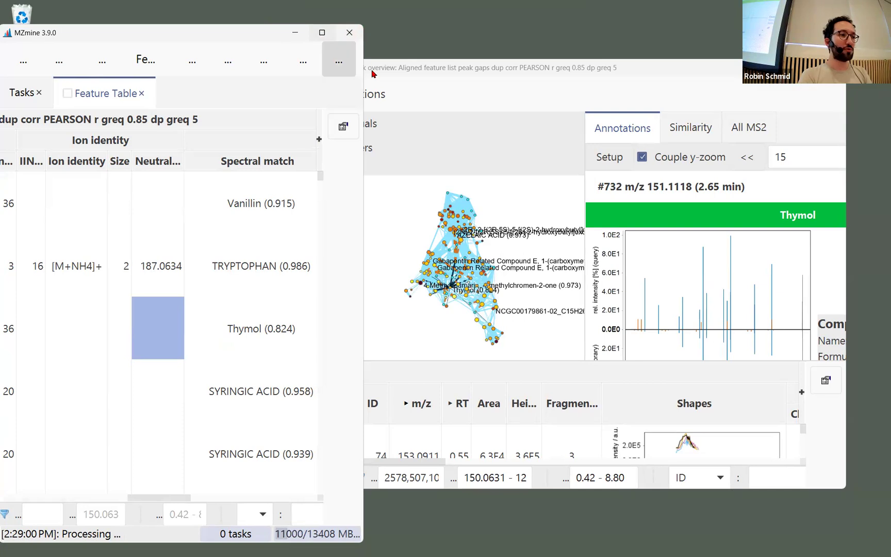
pyautogui.moveTo(367, 73); pyautogui.dragTo(886, 74)
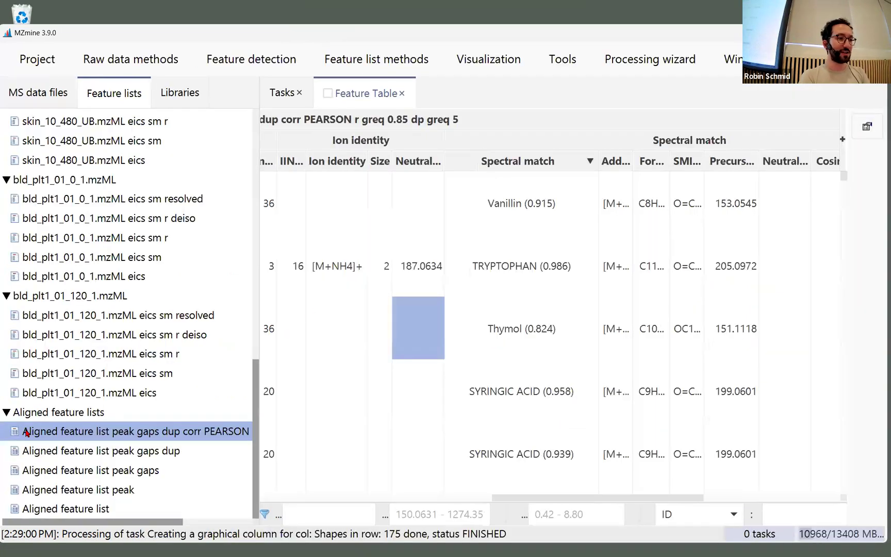
pyautogui.click(65, 413)
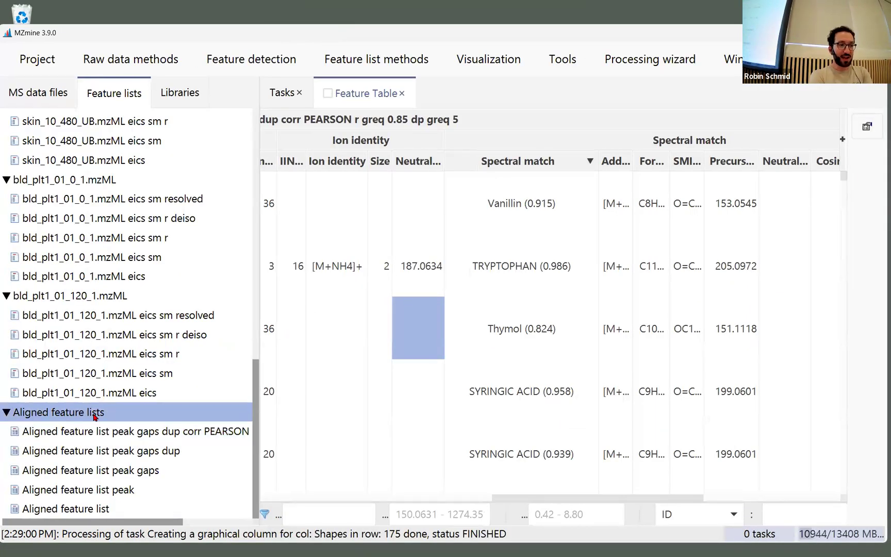
pyautogui.click(48, 433)
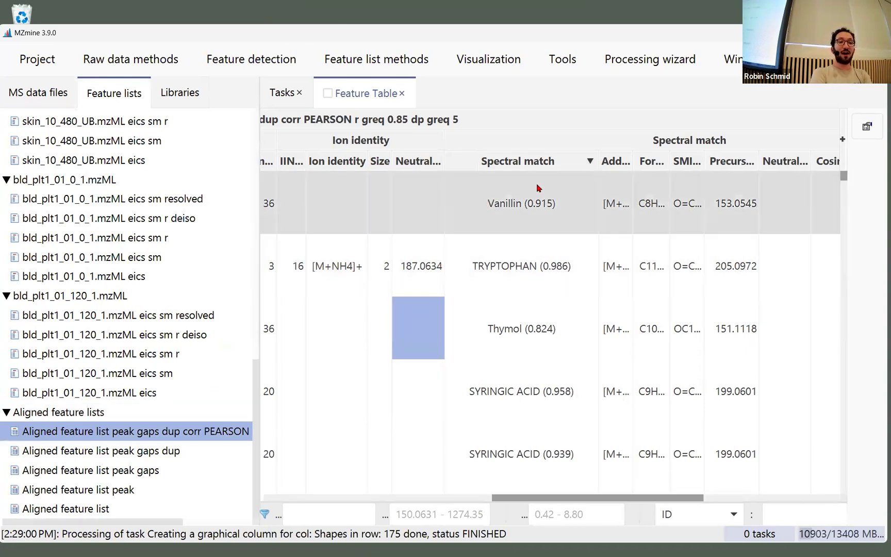
pyautogui.click(589, 161)
pyautogui.click(590, 163)
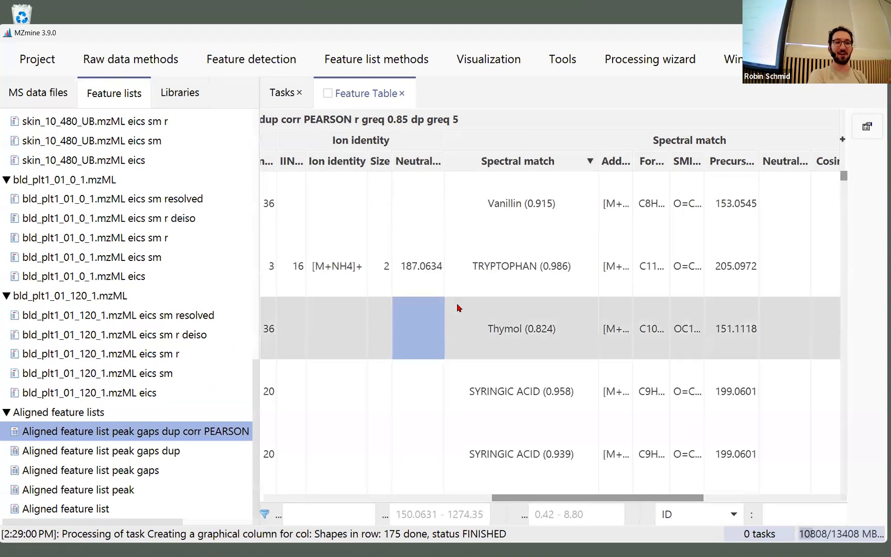
# Step: Select the Vanillin row and examine the Feature overview (network) entry among its display options
pyautogui.rightClick(419, 218)
pyautogui.moveTo(439, 233)
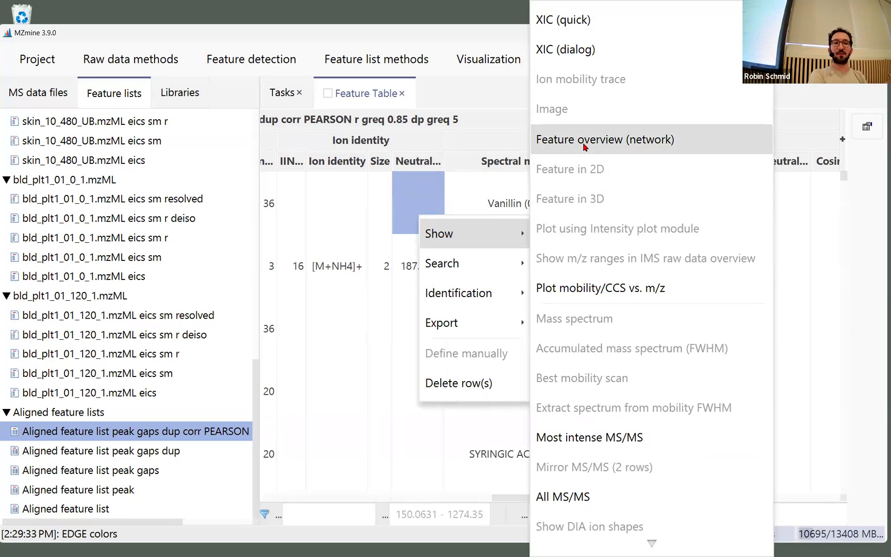
pyautogui.click(454, 44)
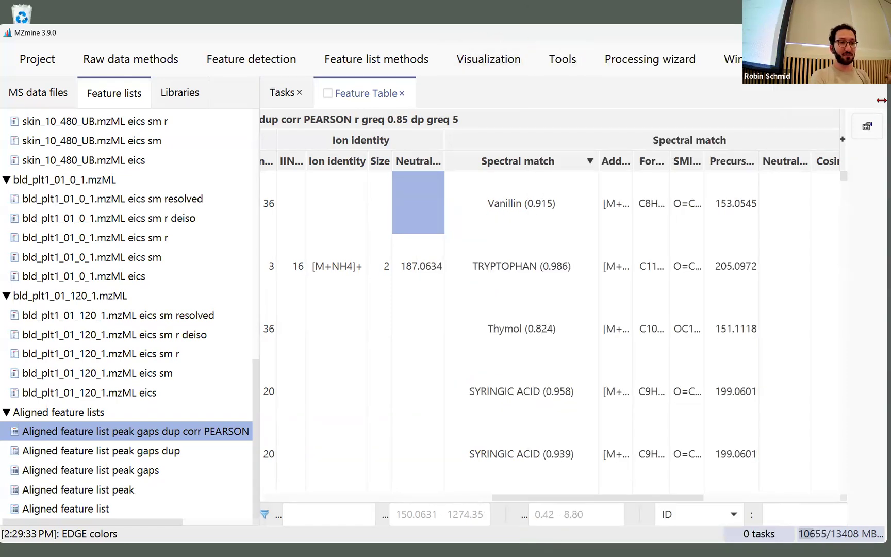
# Step: Narrow the main window, move the network overview to sit beside it, and return to the Vanillin row in the feature table
pyautogui.moveTo(881, 99); pyautogui.dragTo(536, 100)
pyautogui.click(714, 67)
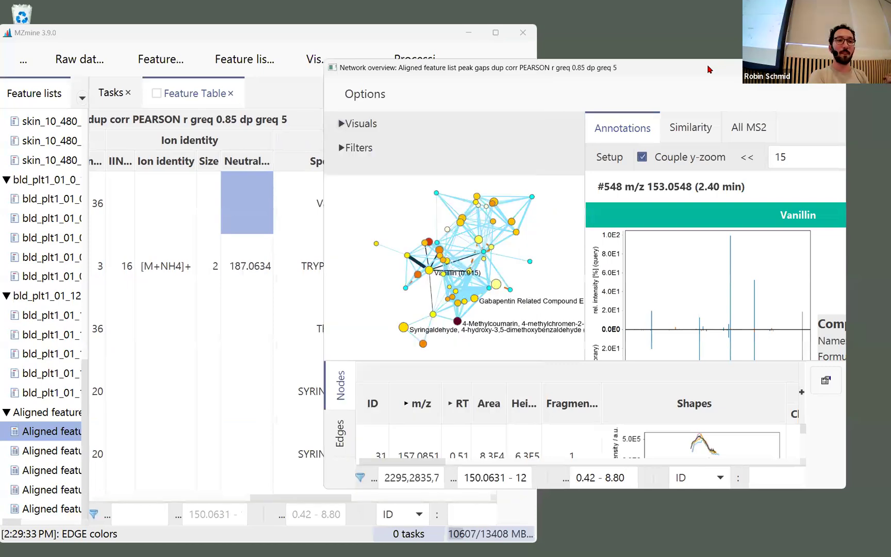
pyautogui.moveTo(707, 68); pyautogui.dragTo(752, 46)
pyautogui.click(283, 201)
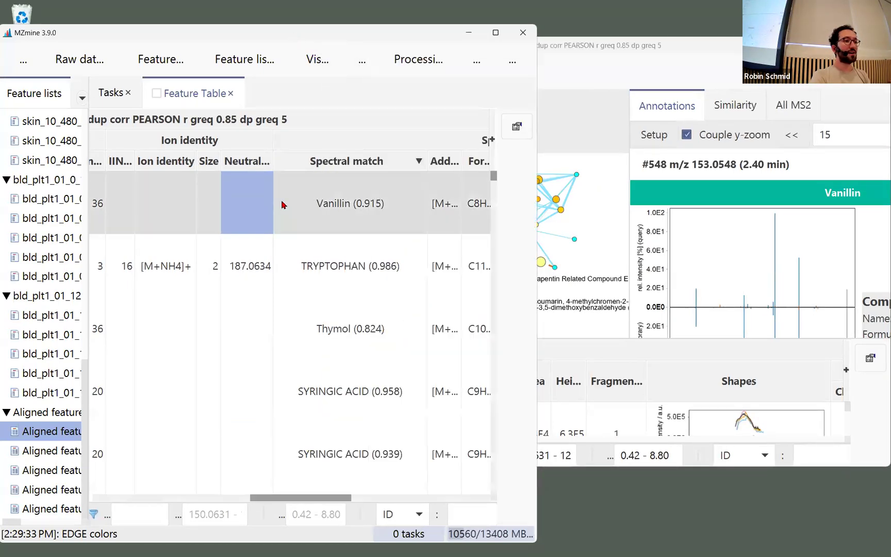
pyautogui.rightClick(248, 209)
pyautogui.moveTo(260, 238)
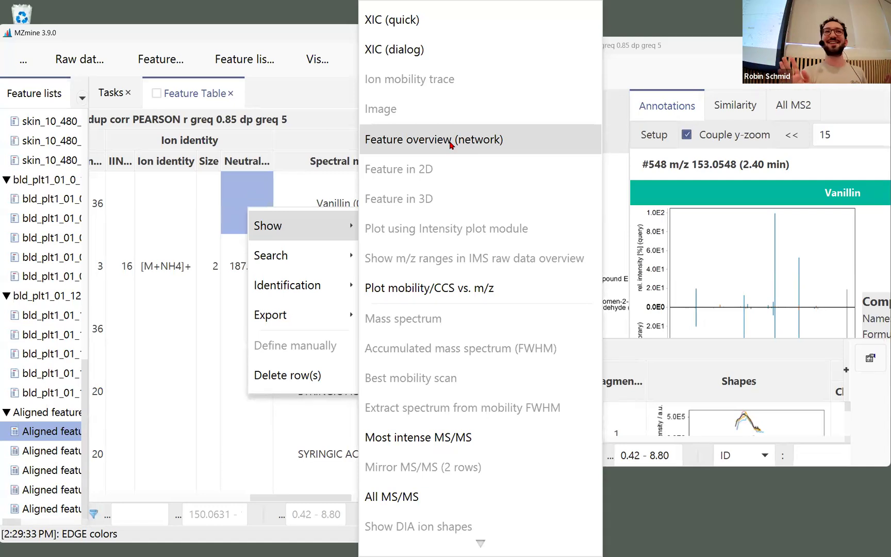
pyautogui.click(326, 37)
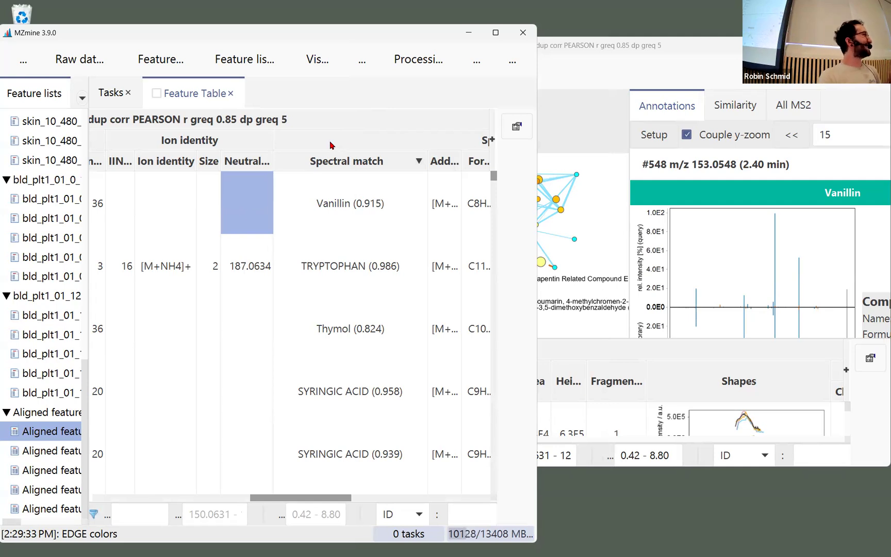
# Step: Move and enlarge the network overview window, then narrow its network pane and shrink the node table to enlarge the annotations
pyautogui.click(736, 50)
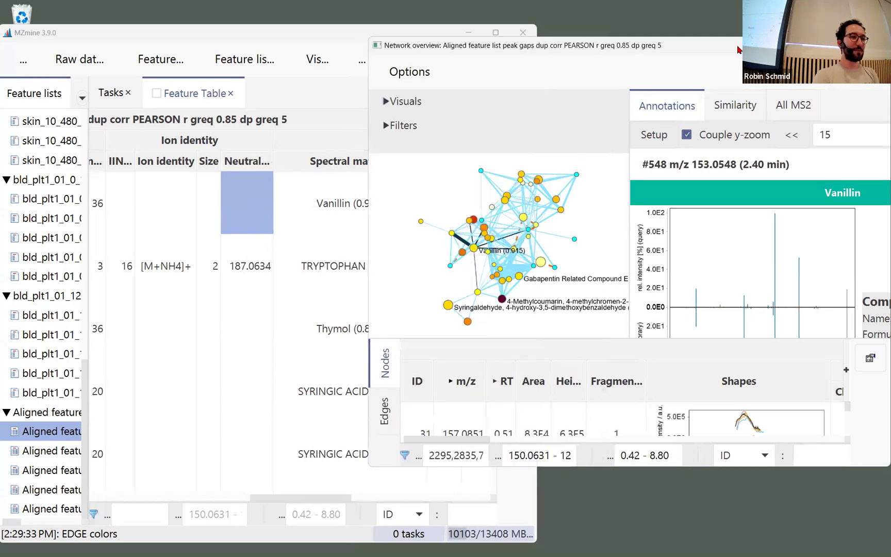
pyautogui.moveTo(736, 50); pyautogui.dragTo(369, 39)
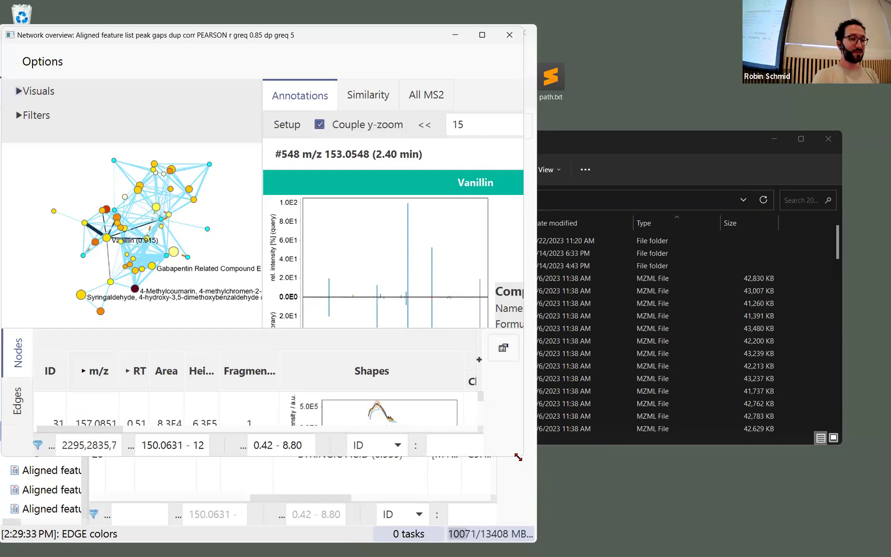
pyautogui.moveTo(518, 457); pyautogui.dragTo(879, 538)
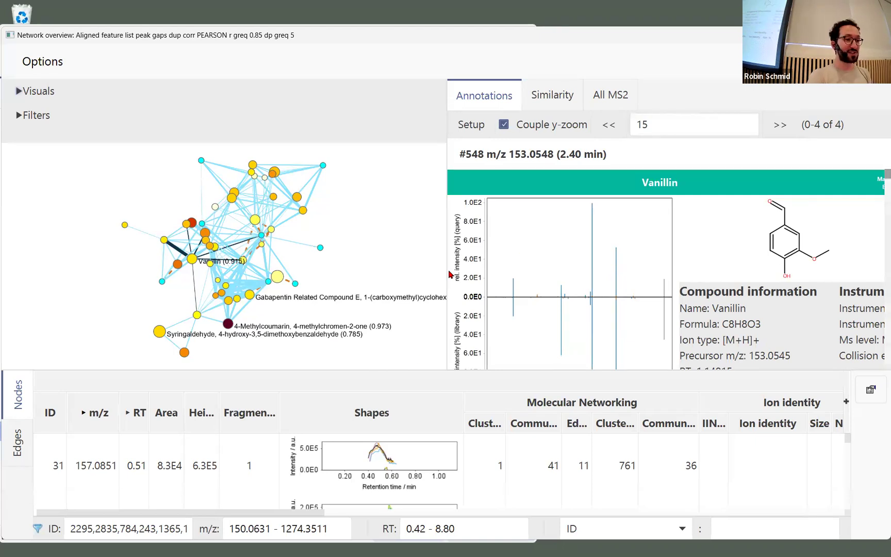
pyautogui.moveTo(446, 271); pyautogui.dragTo(244, 302)
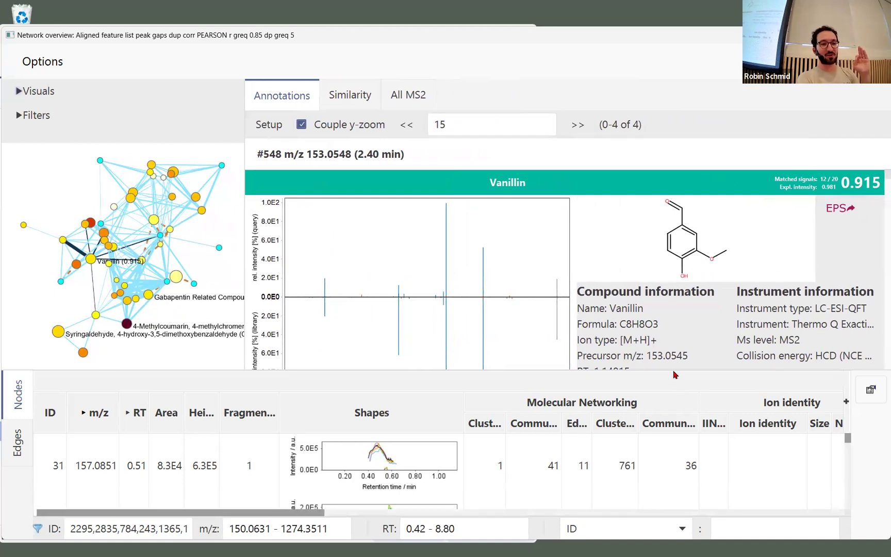
pyautogui.moveTo(677, 369); pyautogui.dragTo(672, 463)
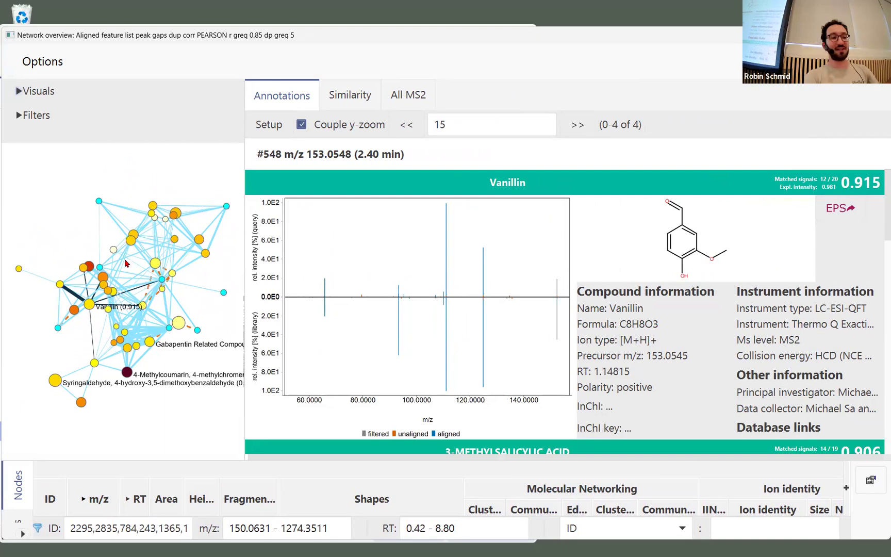
# Step: Move the Vanillin node away from its neighbours to the outer edge of the network, between its connected nodes and Syringaldehyde
pyautogui.scroll(1, 138, 315)
pyautogui.scroll(4, 137, 315)
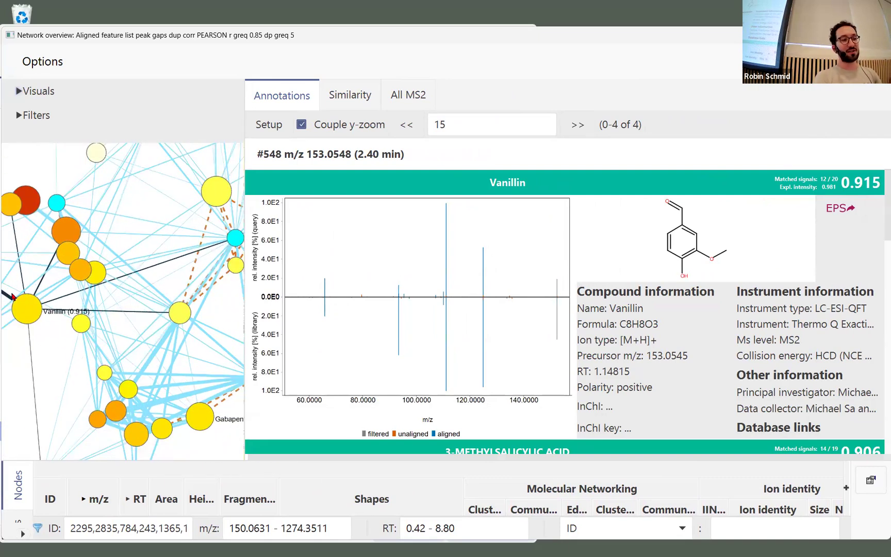
pyautogui.moveTo(26, 309); pyautogui.dragTo(8, 391)
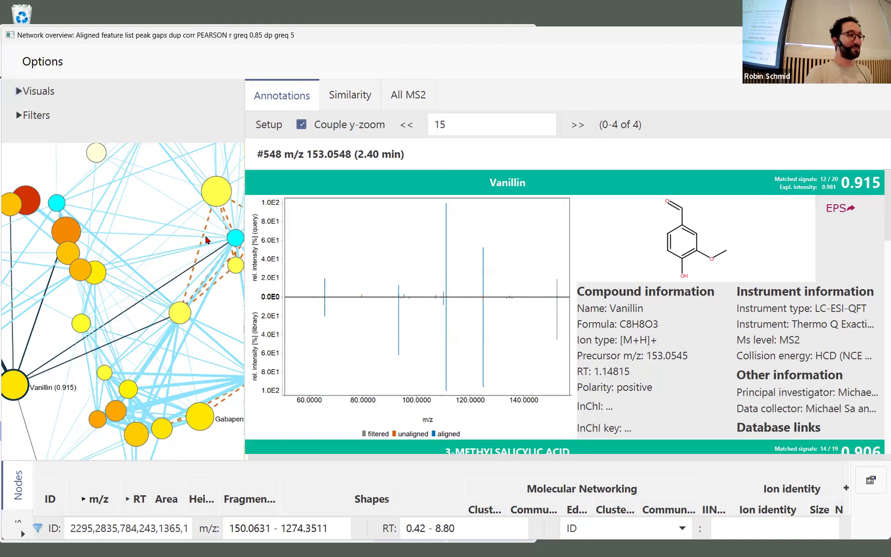
pyautogui.moveTo(17, 382); pyautogui.dragTo(45, 342)
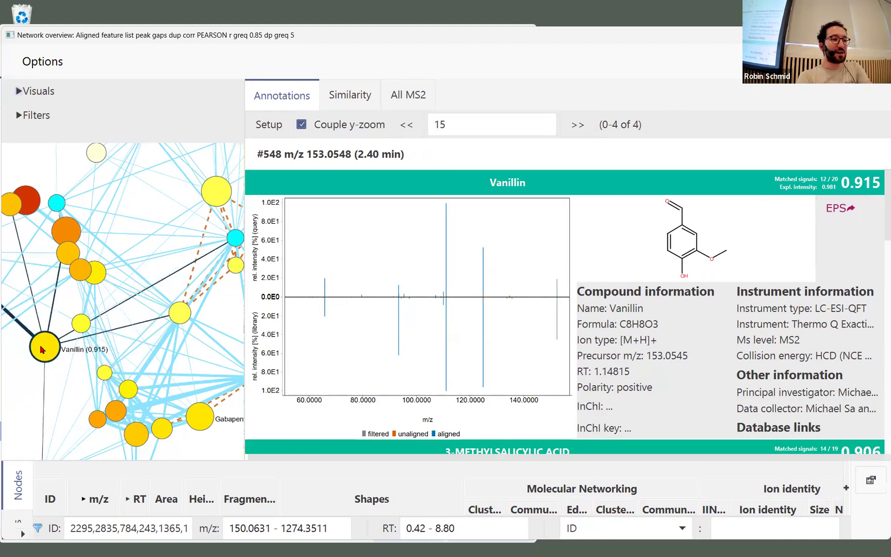
pyautogui.scroll(-3, 94, 344)
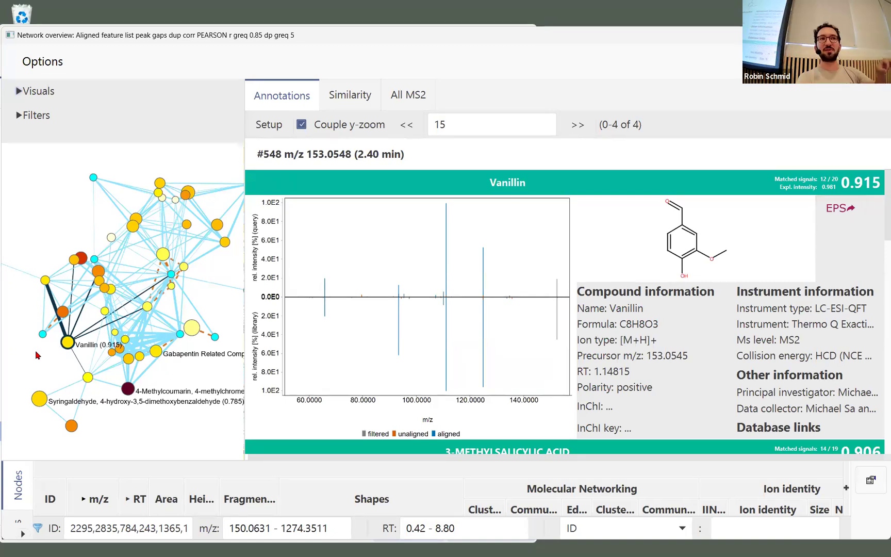
pyautogui.moveTo(75, 341); pyautogui.dragTo(29, 375)
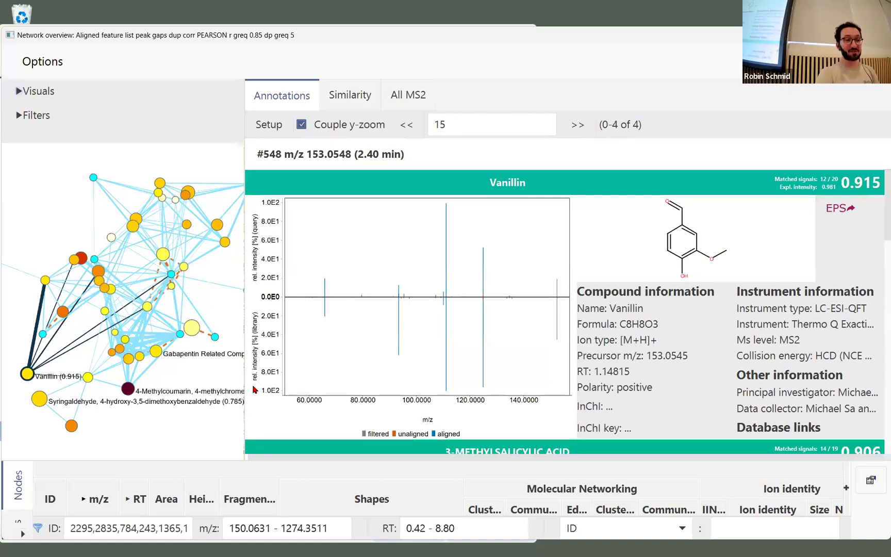
# Step: Show the spectral matches of the Syringaldehyde and Gabapentin Related Compound E nodes, moving the Gabapentin node clear of its cluster
pyautogui.click(45, 402)
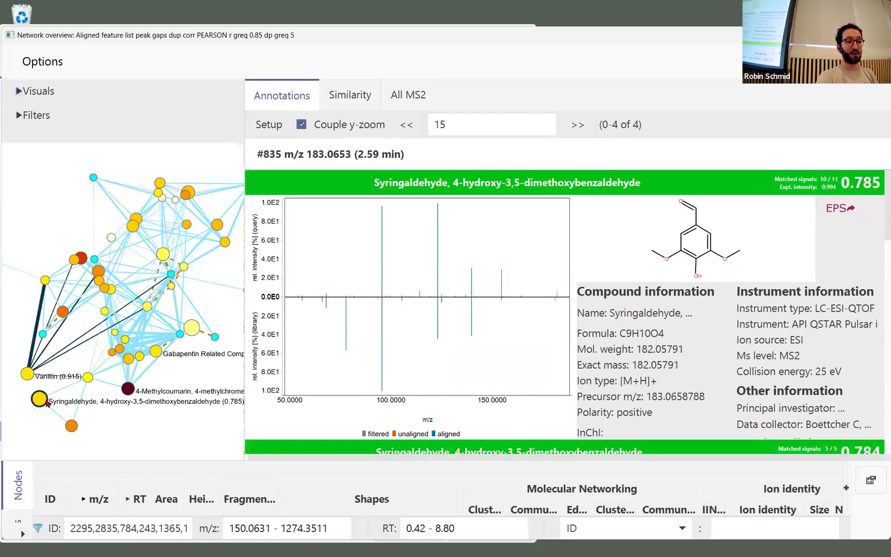
pyautogui.scroll(3, 140, 375)
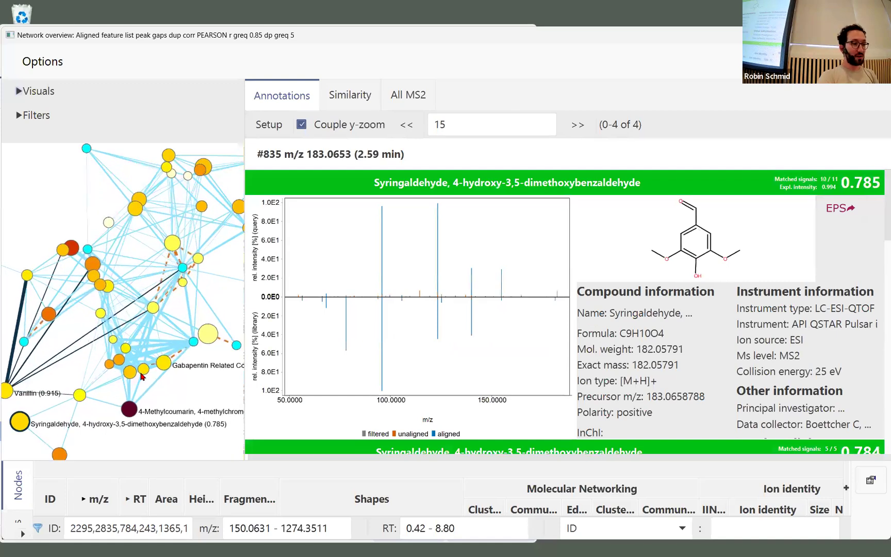
pyautogui.click(166, 367)
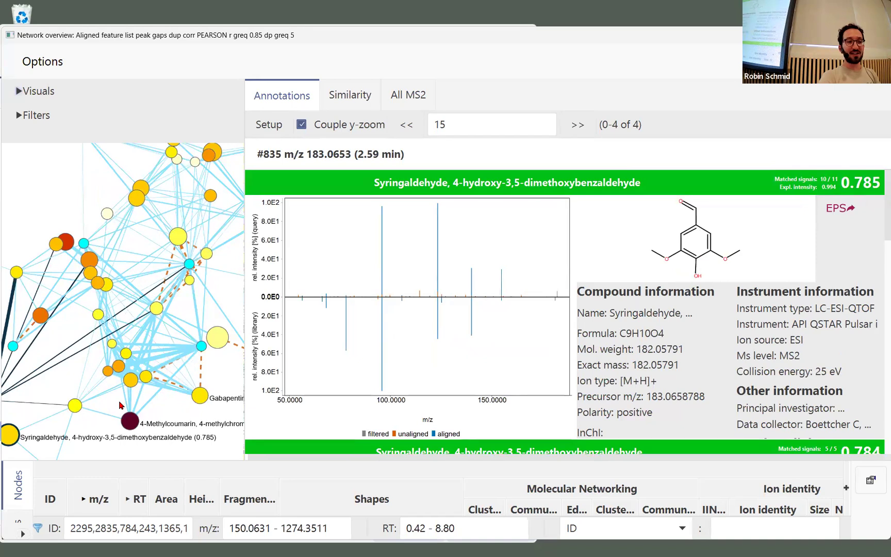
pyautogui.click(192, 386)
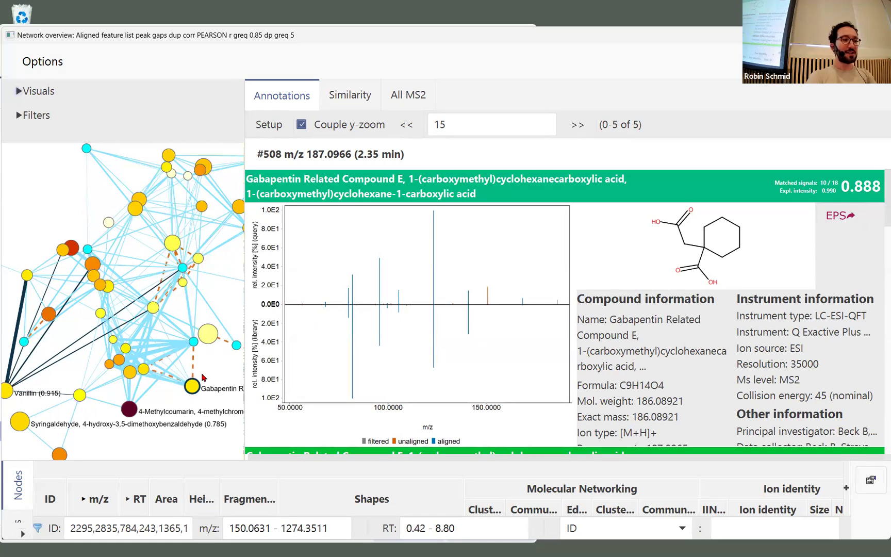
pyautogui.scroll(-1, 204, 378)
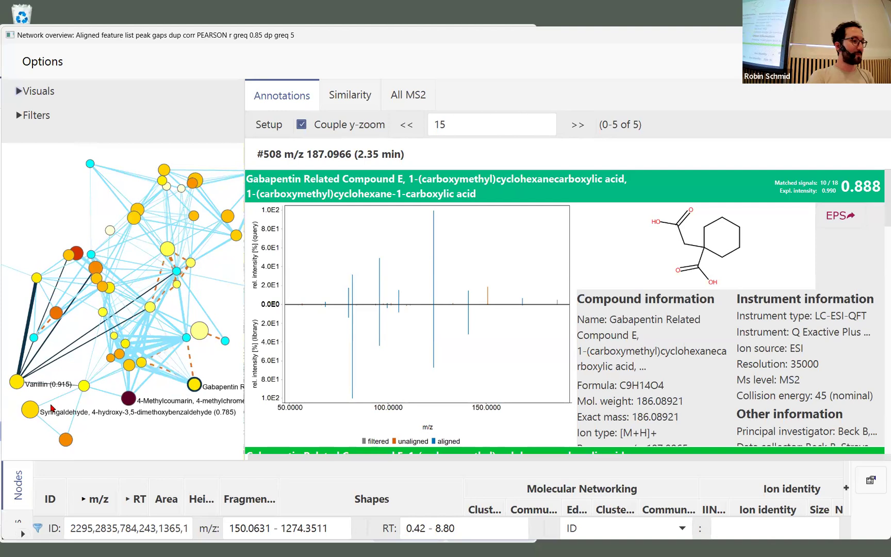
# Step: Move the unlabelled yellow node connected to Vanillin closer to it, and compare the two features' MS/MS spectra under Similarity
pyautogui.click(18, 383)
pyautogui.moveTo(149, 308); pyautogui.dragTo(70, 366)
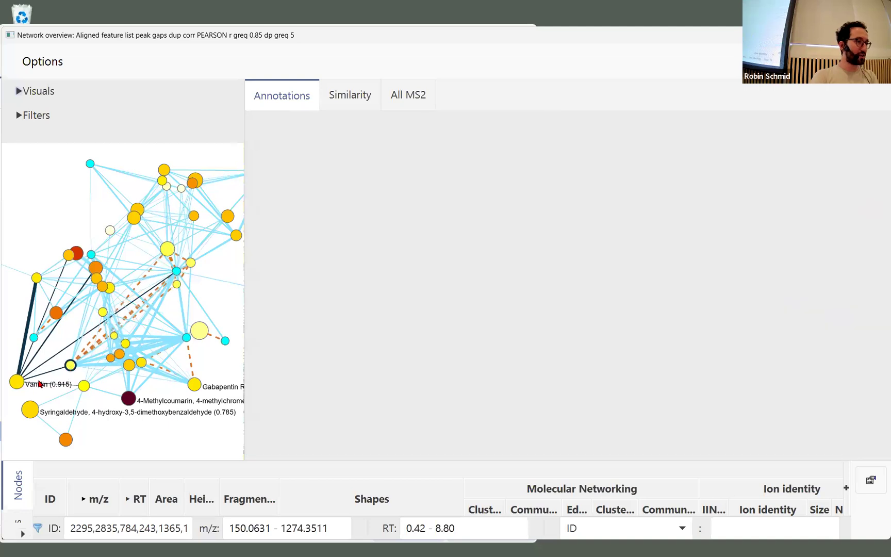
pyautogui.click(18, 383)
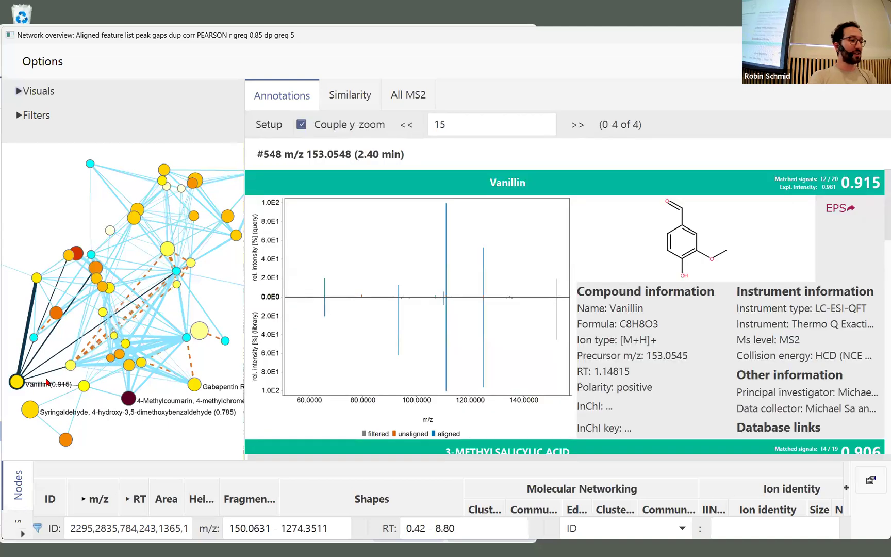
pyautogui.keyDown('ctrl'); pyautogui.click(71, 366); pyautogui.keyUp('ctrl')
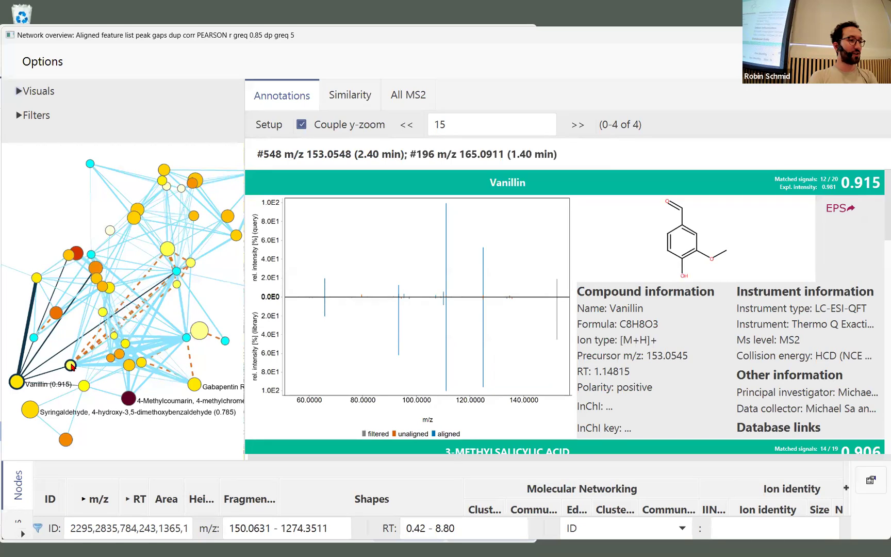
pyautogui.click(359, 96)
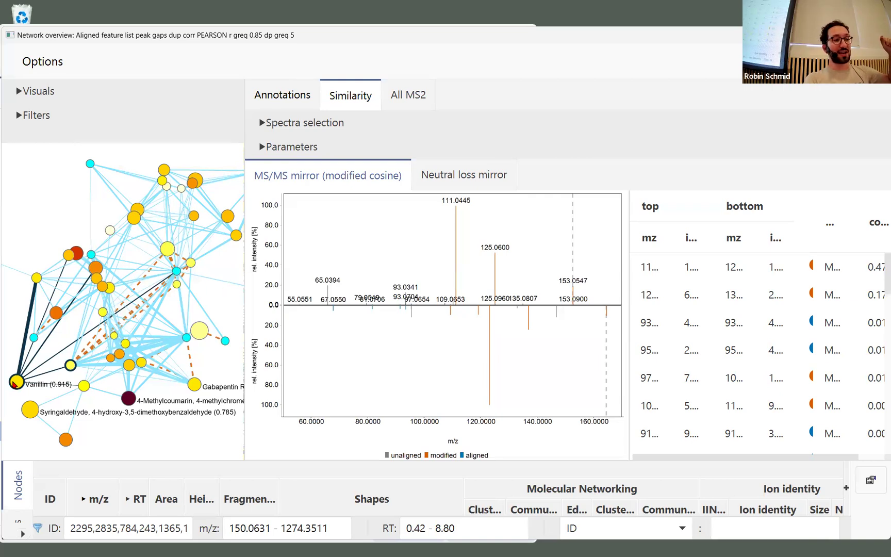
pyautogui.click(16, 381)
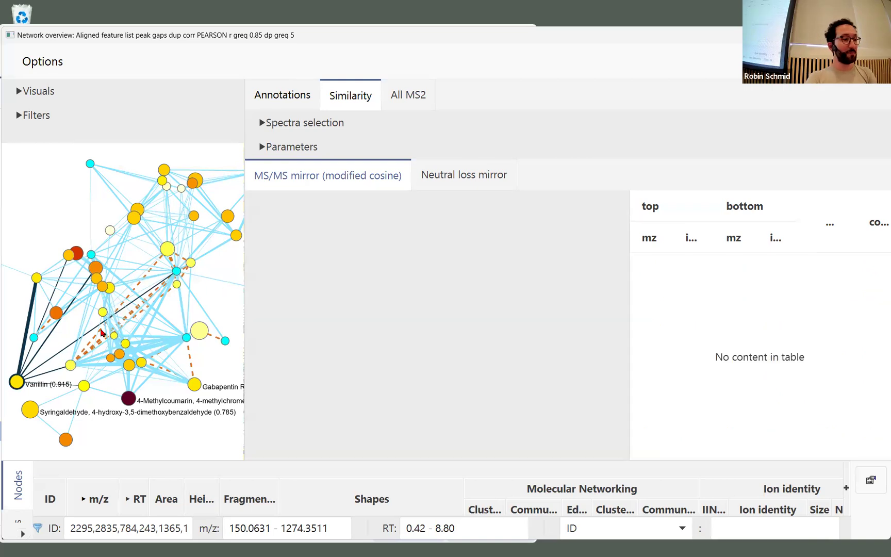
pyautogui.click(71, 366)
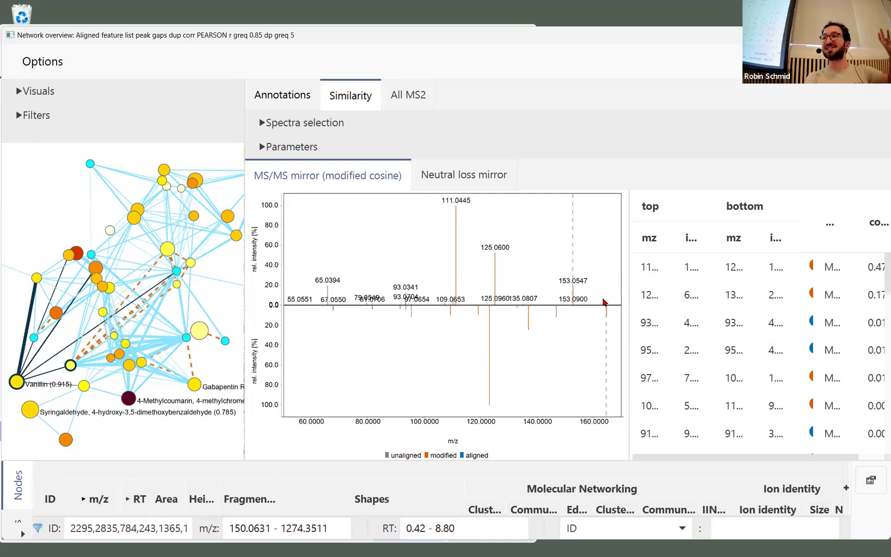
# Step: Examine the fragment signals around m/z 93 in the modified cosine MS/MS mirror, and restore the full m/z range
pyautogui.moveTo(319, 255); pyautogui.dragTo(419, 360)
pyautogui.moveTo(269, 280); pyautogui.dragTo(268, 355)
pyautogui.moveTo(560, 266); pyautogui.dragTo(579, 350)
pyautogui.moveTo(461, 264); pyautogui.dragTo(521, 344)
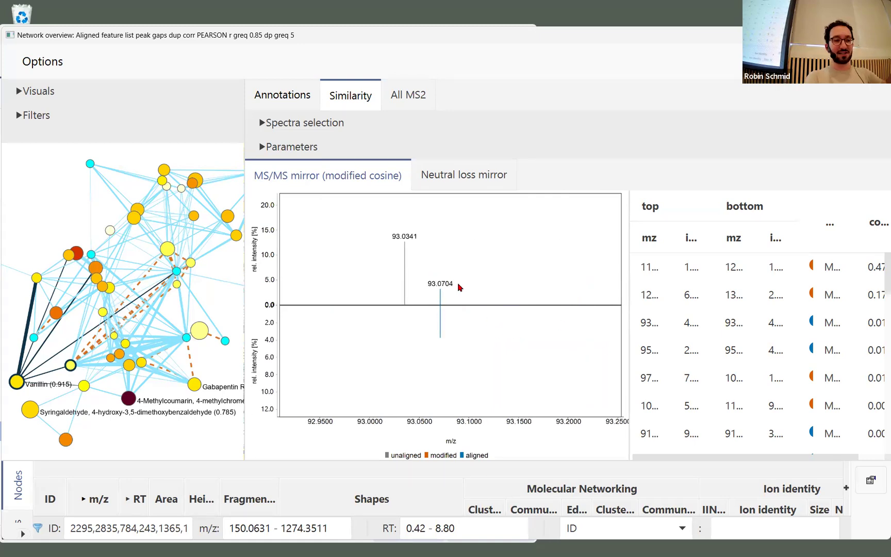
pyautogui.doubleClick(265, 263)
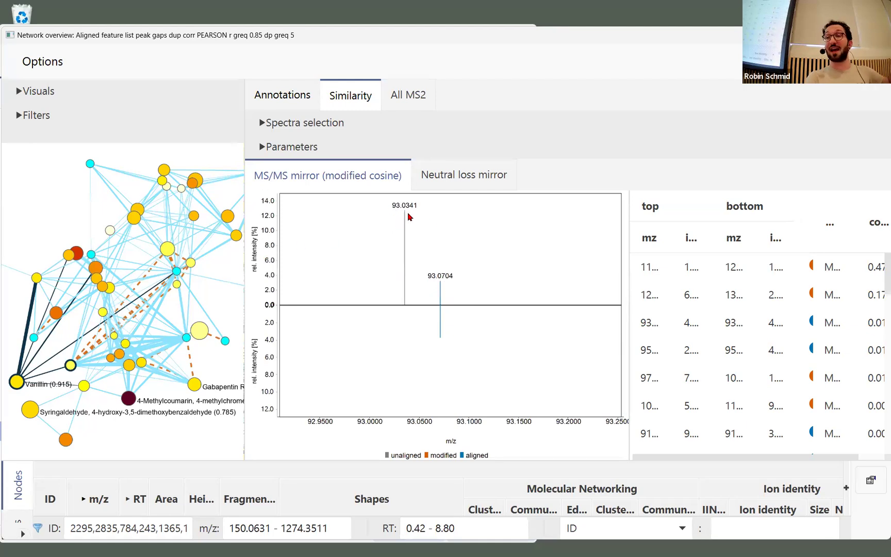
pyautogui.moveTo(361, 220); pyautogui.dragTo(289, 234)
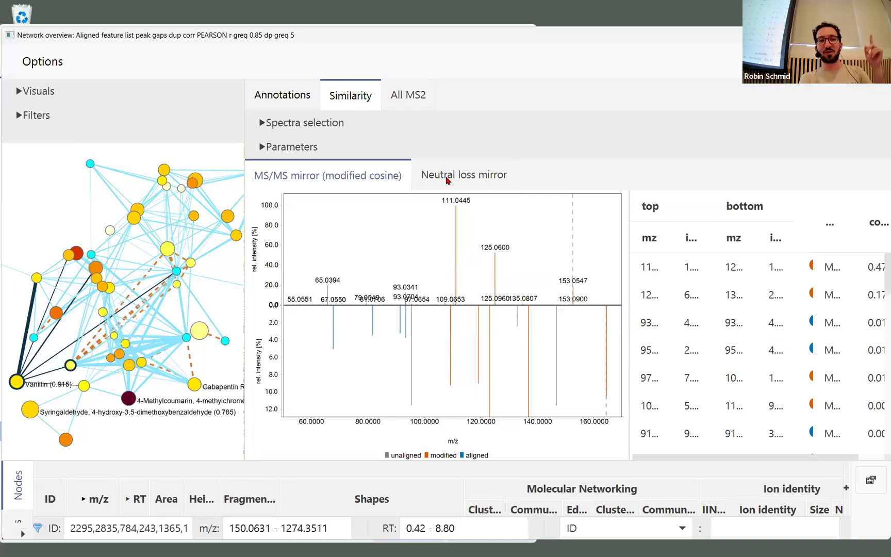
# Step: Compare the neutral loss mirror with the modified cosine MS/MS mirror for the two selected nodes
pyautogui.click(469, 179)
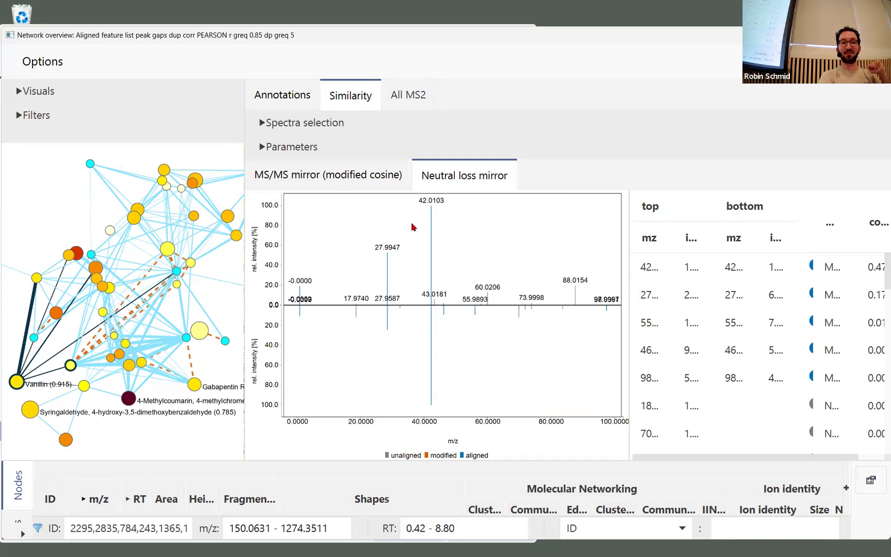
pyautogui.click(353, 180)
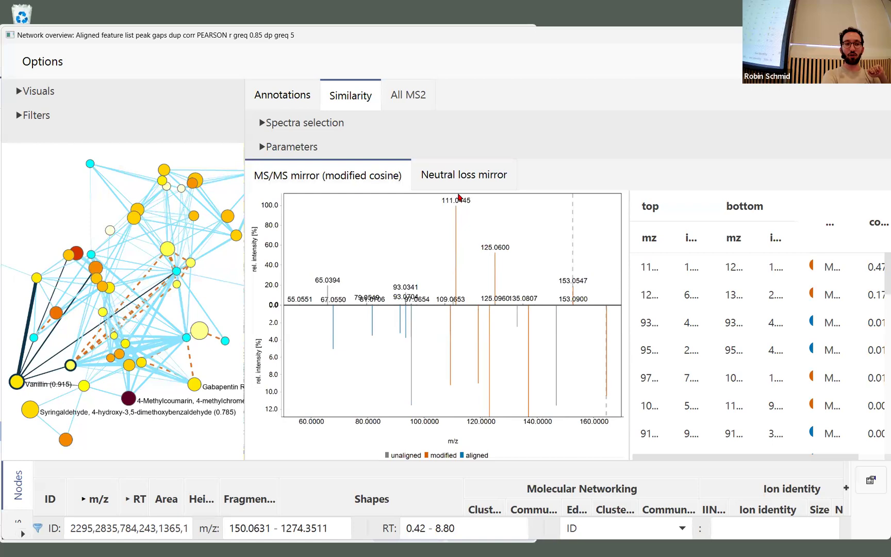
pyautogui.click(455, 177)
pyautogui.click(367, 181)
pyautogui.click(440, 180)
pyautogui.click(338, 178)
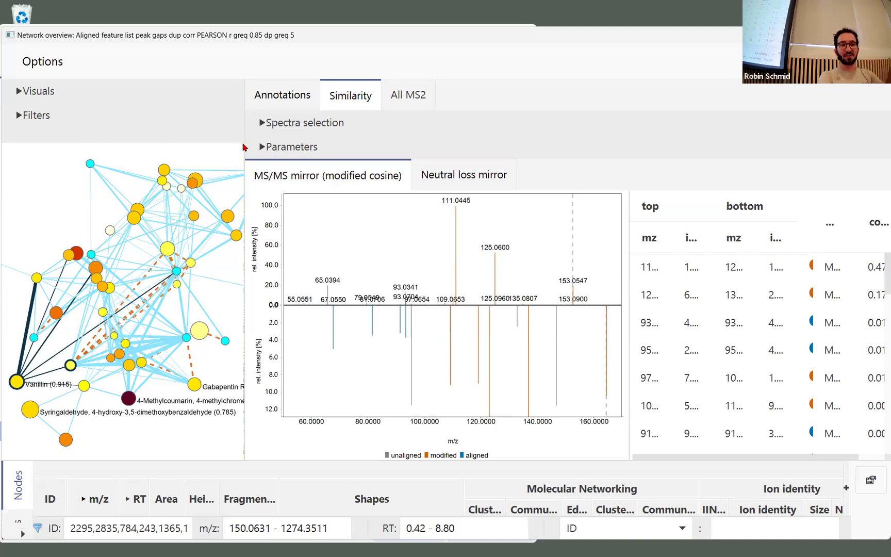
# Step: Widen the network pane, view the annotations of the two selected nodes, and display all their MS2 spectra
pyautogui.moveTo(243, 143); pyautogui.dragTo(407, 143)
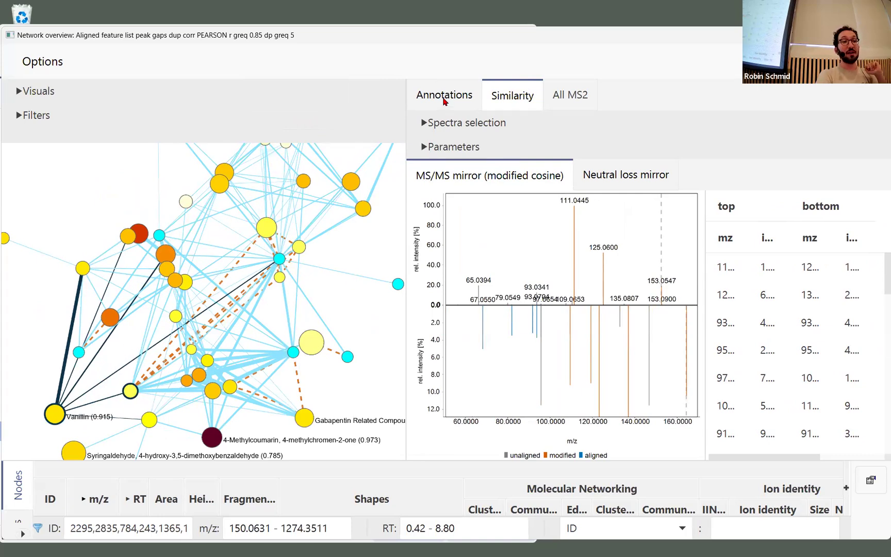
pyautogui.click(447, 96)
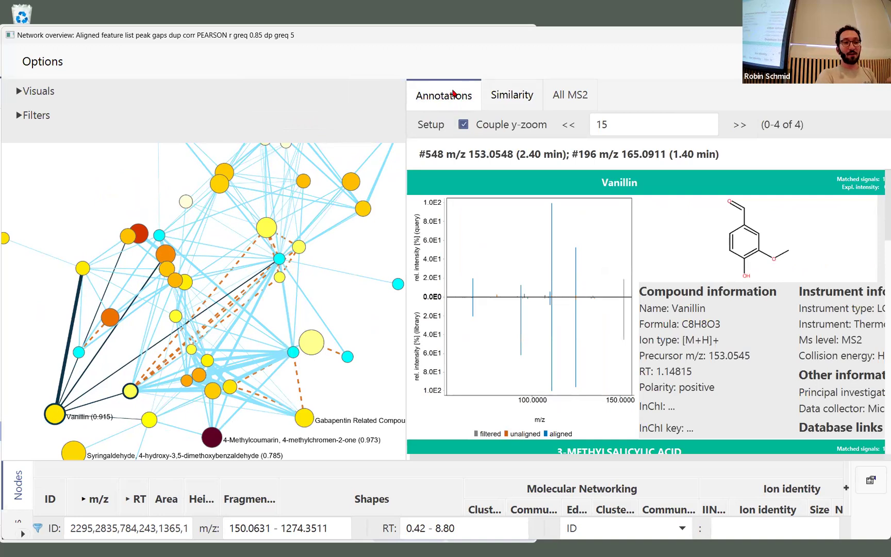
pyautogui.click(571, 95)
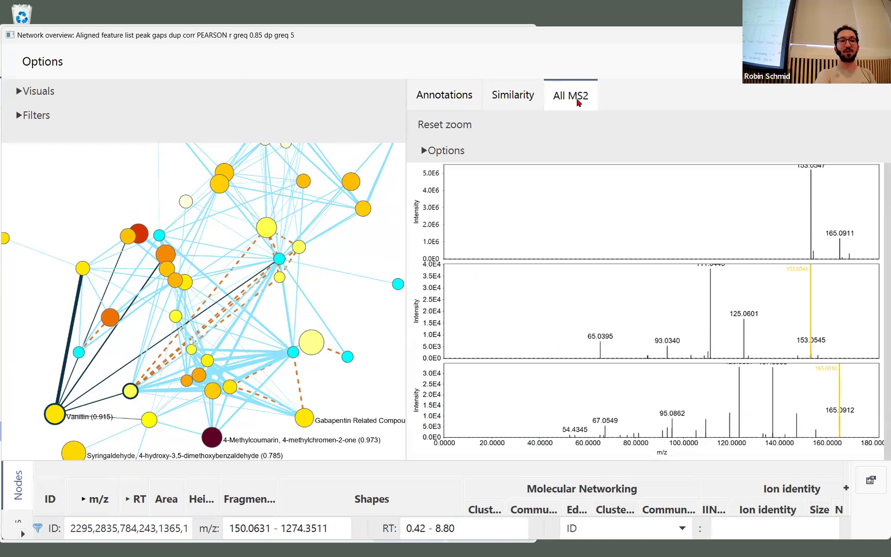
pyautogui.click(458, 212)
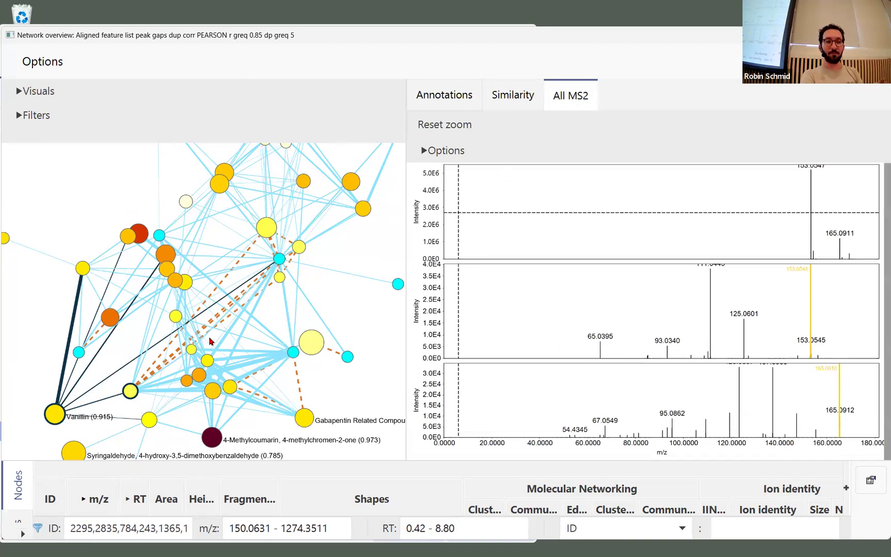
# Step: Select Vanillin together with its two nearby unlabelled yellow nodes and Syringaldehyde to show their MS2 spectra stacked
pyautogui.click(60, 413)
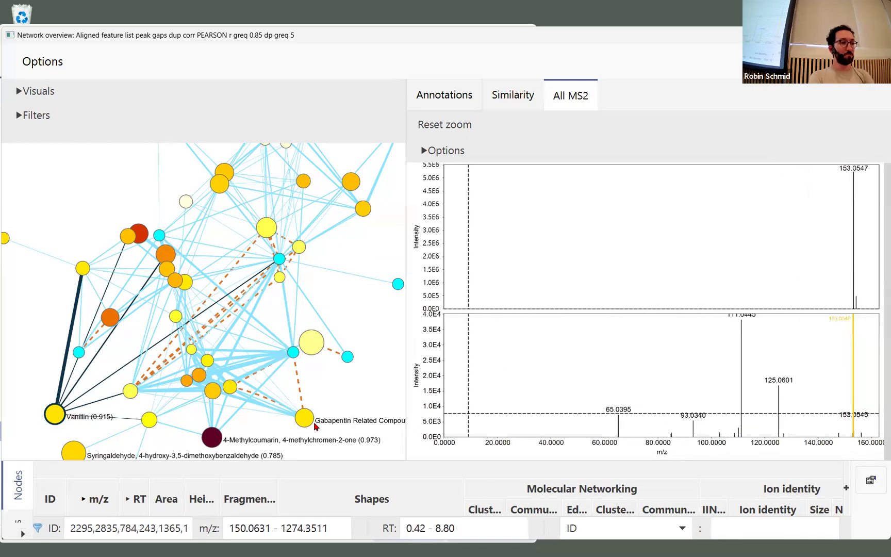
pyautogui.keyDown('ctrl'); pyautogui.click(130, 391); pyautogui.keyUp('ctrl')
pyautogui.keyDown('ctrl'); pyautogui.click(150, 420); pyautogui.keyUp('ctrl')
pyautogui.keyDown('ctrl'); pyautogui.click(75, 451); pyautogui.keyUp('ctrl')
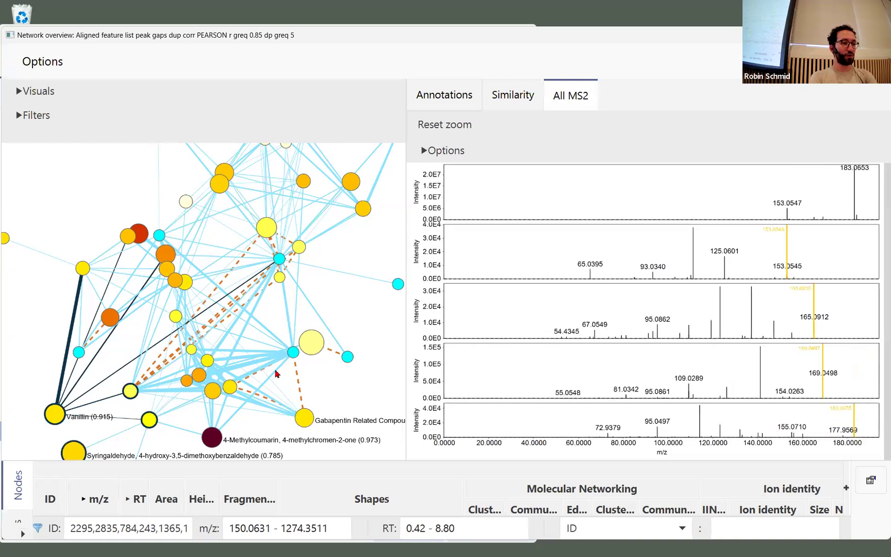
# Step: Add the large pale yellow node, the bright yellow node above it, Gabapentin Related Compound E and two orange nodes to the selection for stacked MS2 comparison
pyautogui.keyDown('ctrl'); pyautogui.click(309, 344); pyautogui.keyUp('ctrl')
pyautogui.keyDown('ctrl'); pyautogui.click(267, 232); pyautogui.keyUp('ctrl')
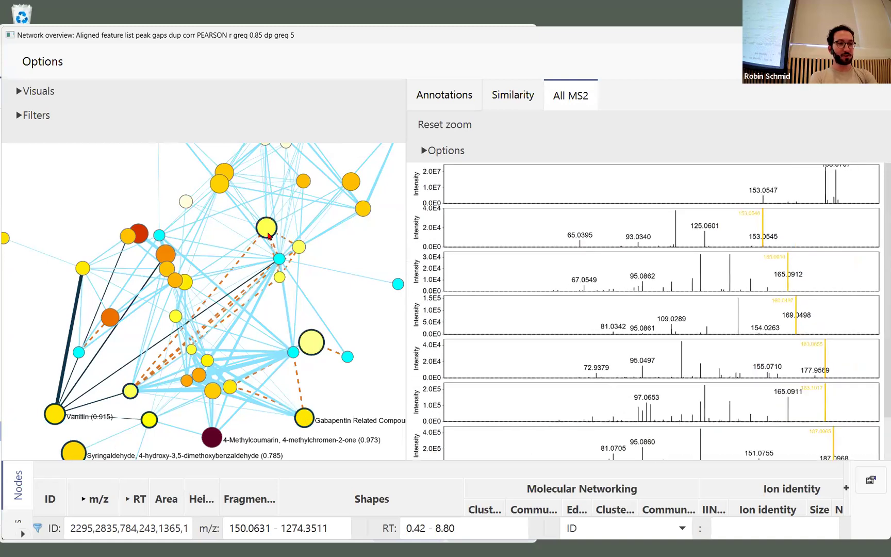
pyautogui.click(767, 217)
pyautogui.click(791, 273)
pyautogui.click(447, 229)
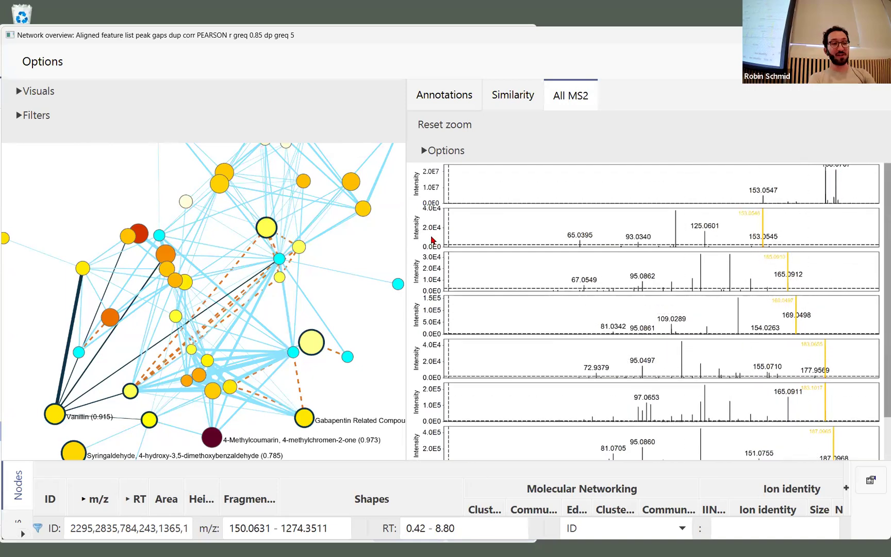
pyautogui.click(362, 209)
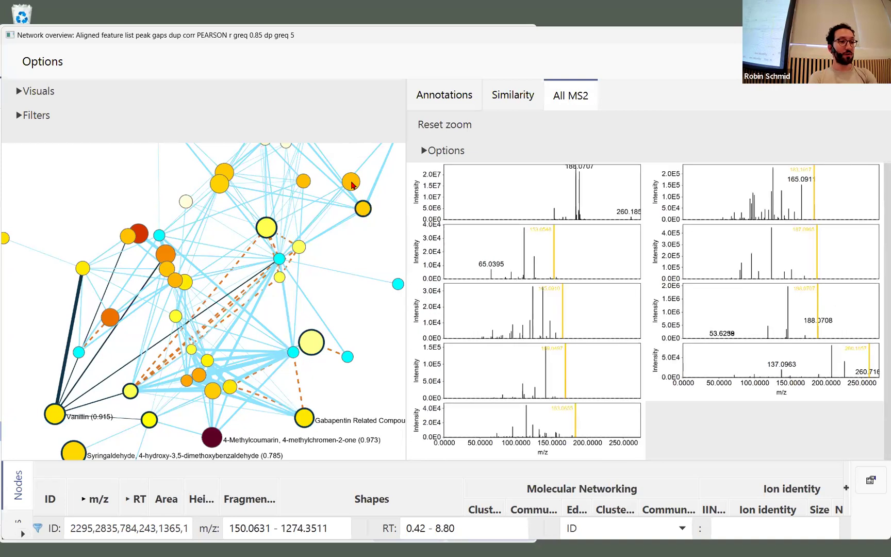
# Step: Examine the peaks of the merged spectrum at the head of the stack against the individual MS2 spectra of the selected nodes
pyautogui.click(802, 206)
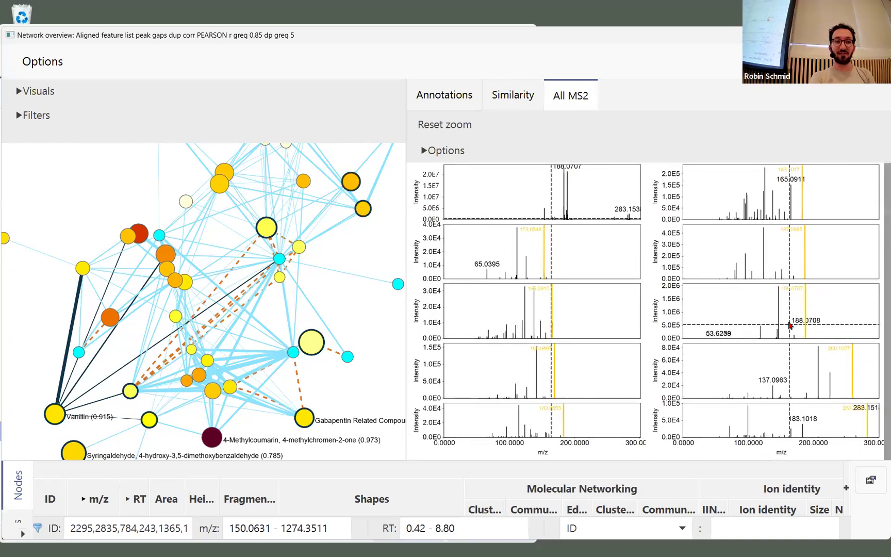
pyautogui.click(552, 208)
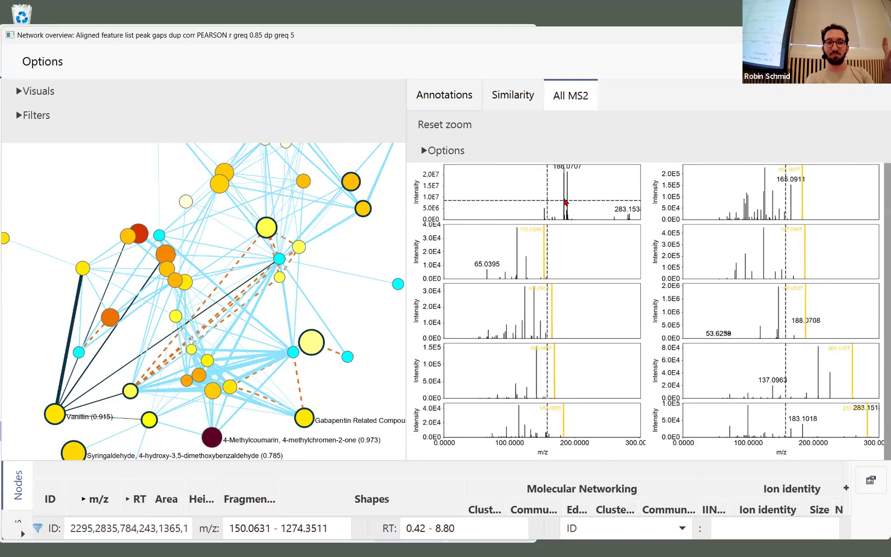
pyautogui.click(567, 209)
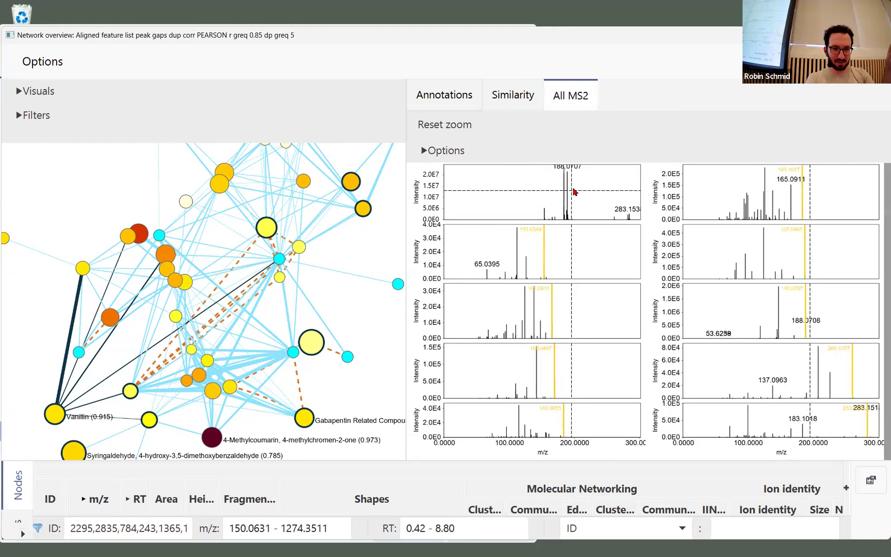
pyautogui.click(459, 206)
pyautogui.click(573, 203)
pyautogui.click(567, 207)
pyautogui.click(573, 202)
pyautogui.click(559, 198)
pyautogui.click(554, 201)
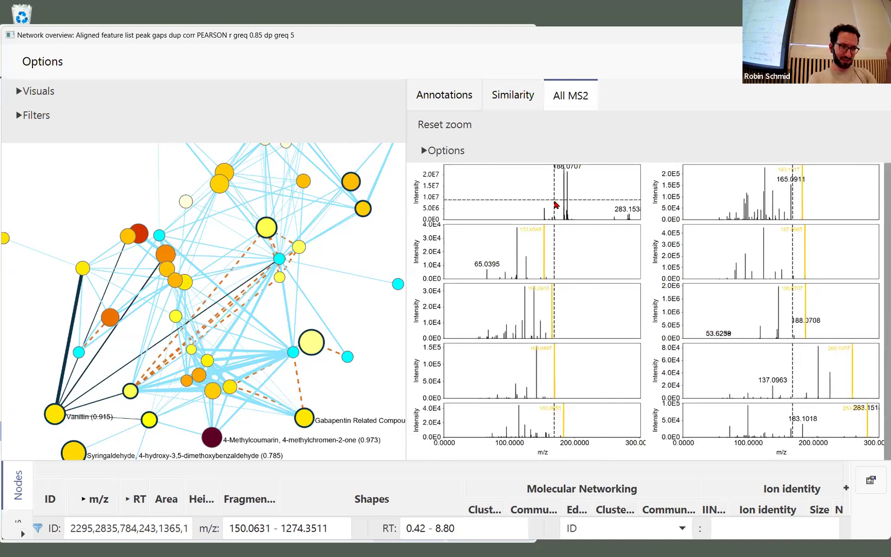
pyautogui.click(560, 198)
pyautogui.click(588, 199)
pyautogui.click(581, 194)
# Step: Compare the precursor region at about m/z 140–220 across the stacked MS2 spectra, restore the range, and zoom in to about m/z 100–140
pyautogui.click(538, 261)
pyautogui.click(547, 254)
pyautogui.click(546, 260)
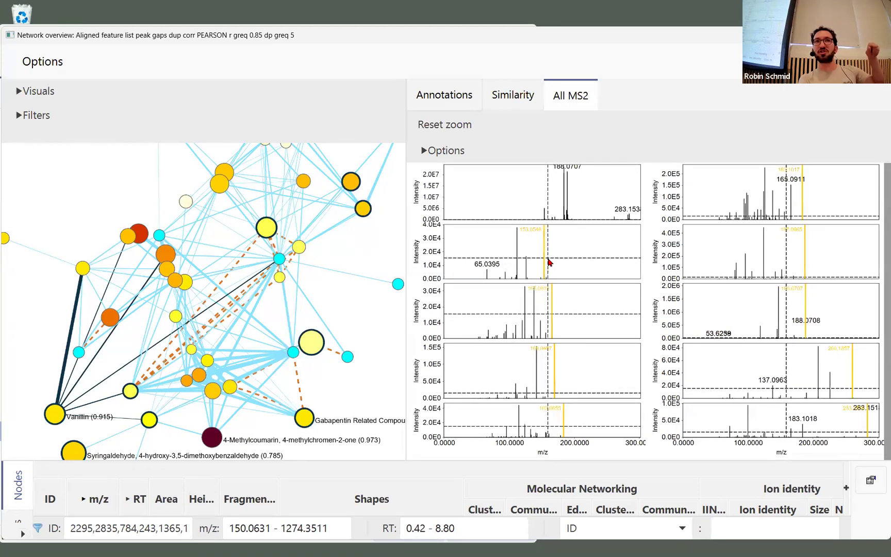
pyautogui.click(534, 256)
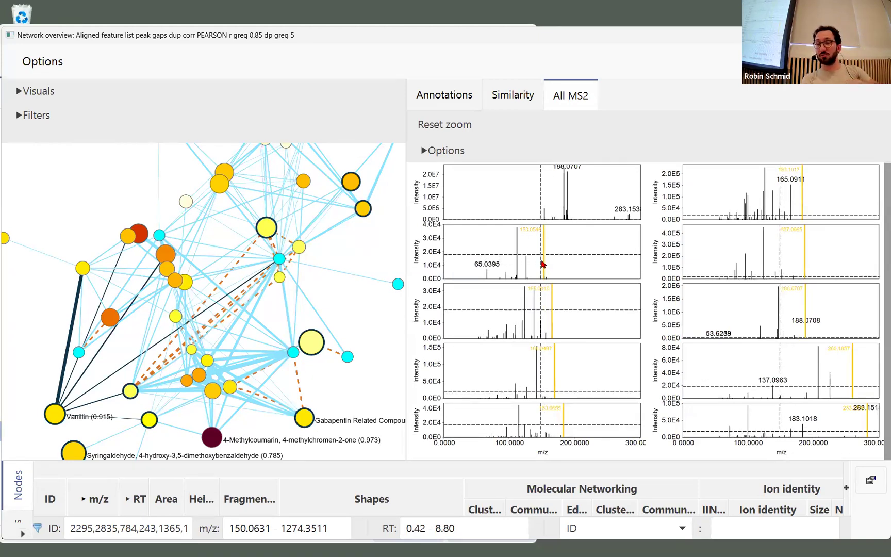
pyautogui.moveTo(533, 253); pyautogui.dragTo(592, 306)
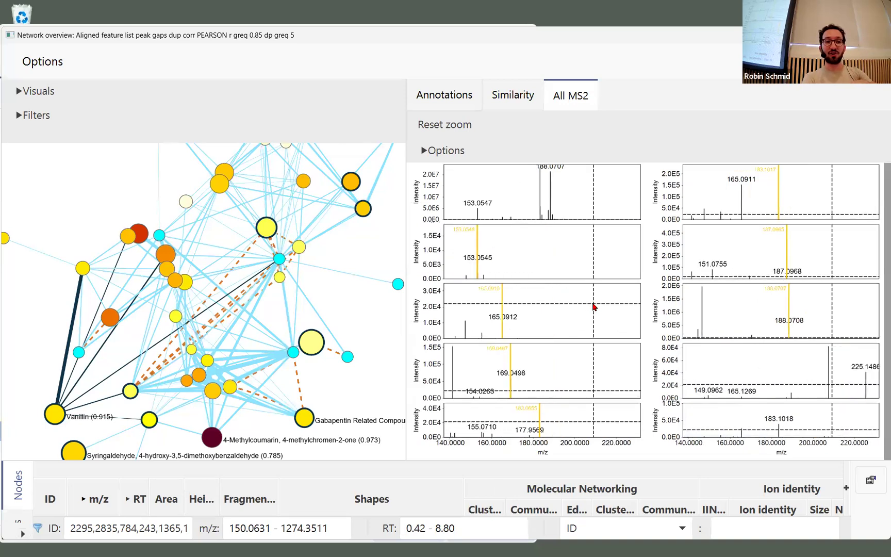
pyautogui.doubleClick(469, 246)
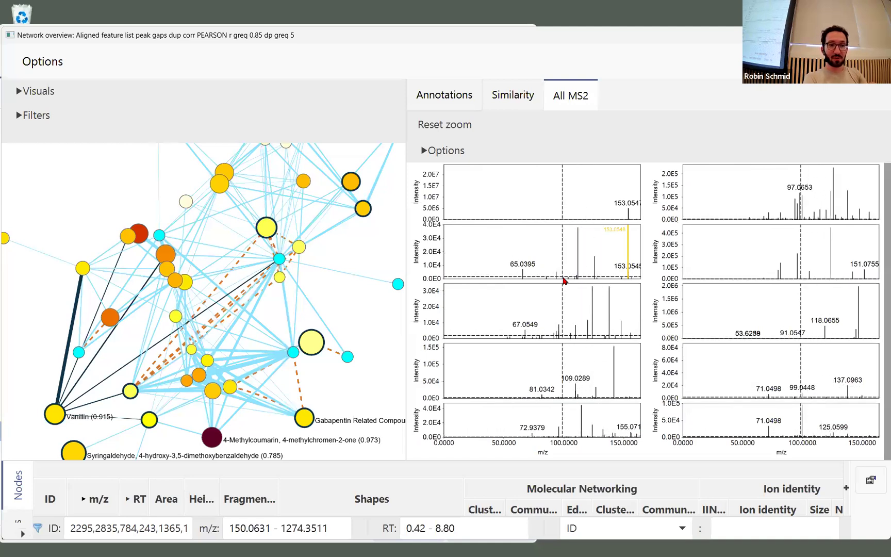
pyautogui.moveTo(564, 245); pyautogui.dragTo(611, 249)
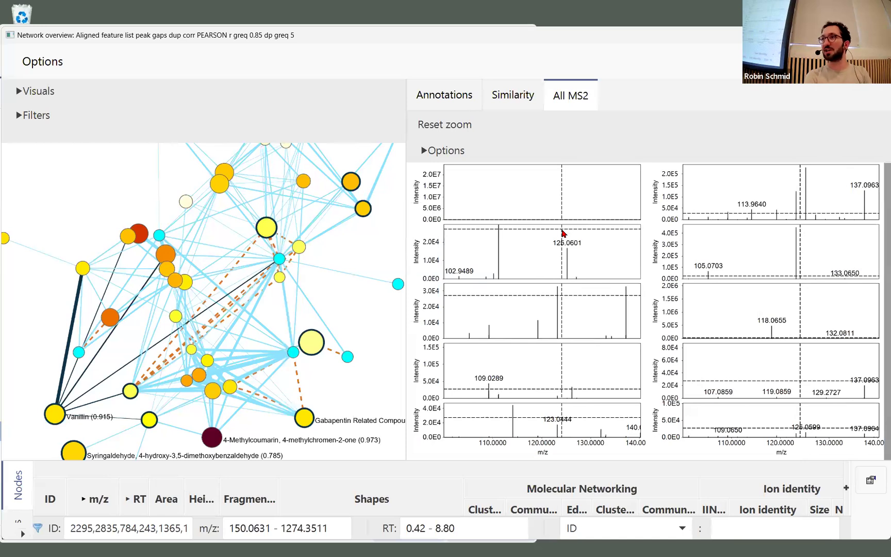
# Step: Search the network's node annotations for "diphen", and widen the network pane
pyautogui.click(81, 116)
pyautogui.click(212, 147)
pyautogui.write('diphen')
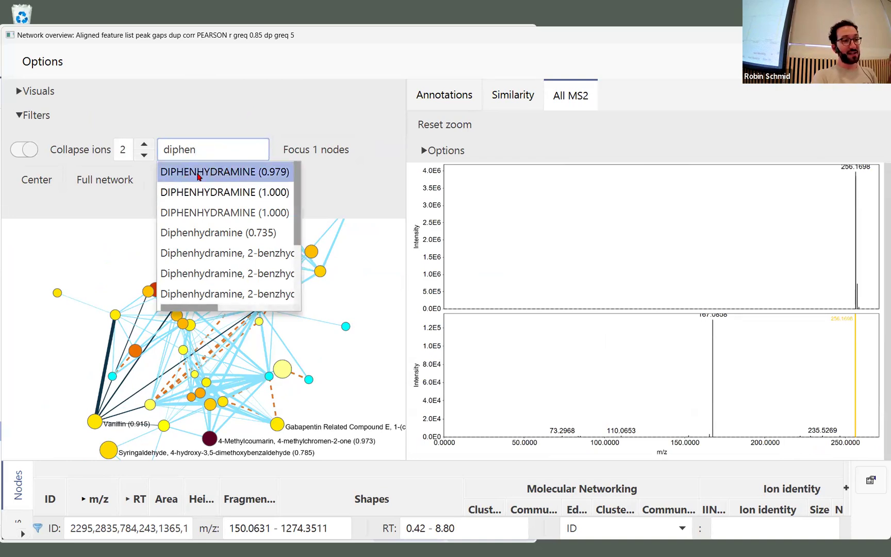
pyautogui.click(206, 148)
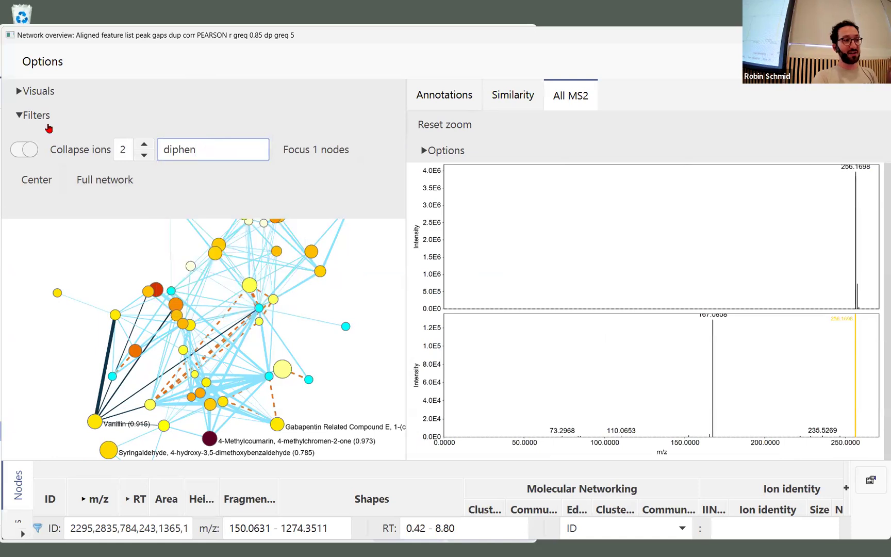
pyautogui.click(34, 116)
pyautogui.click(32, 120)
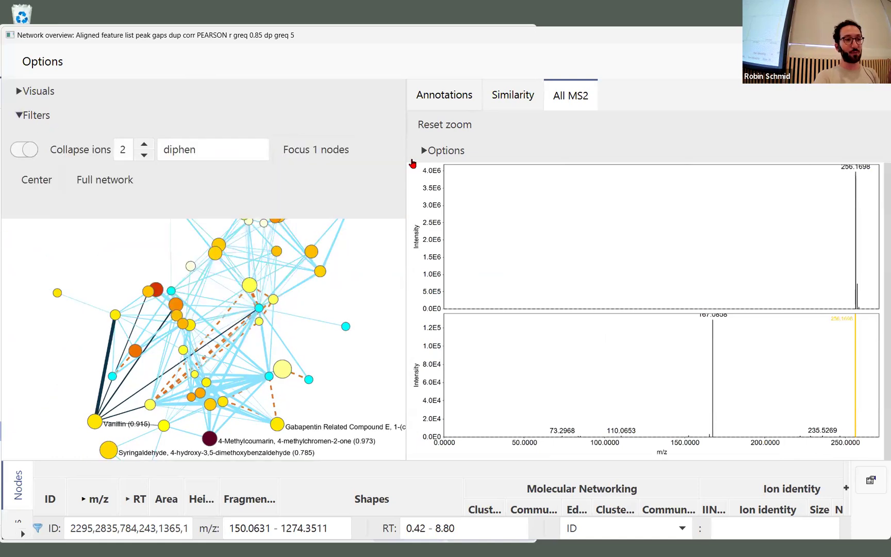
pyautogui.moveTo(405, 163); pyautogui.dragTo(461, 163)
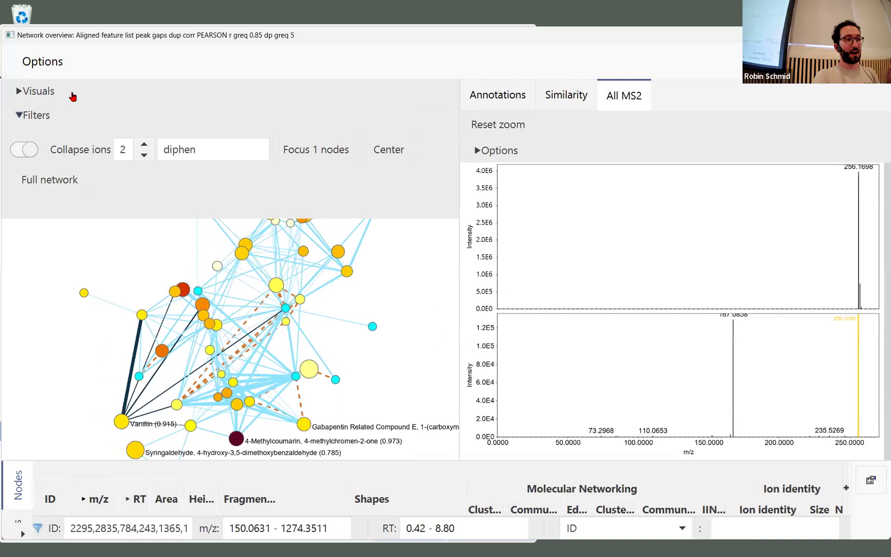
pyautogui.click(34, 116)
pyautogui.click(34, 115)
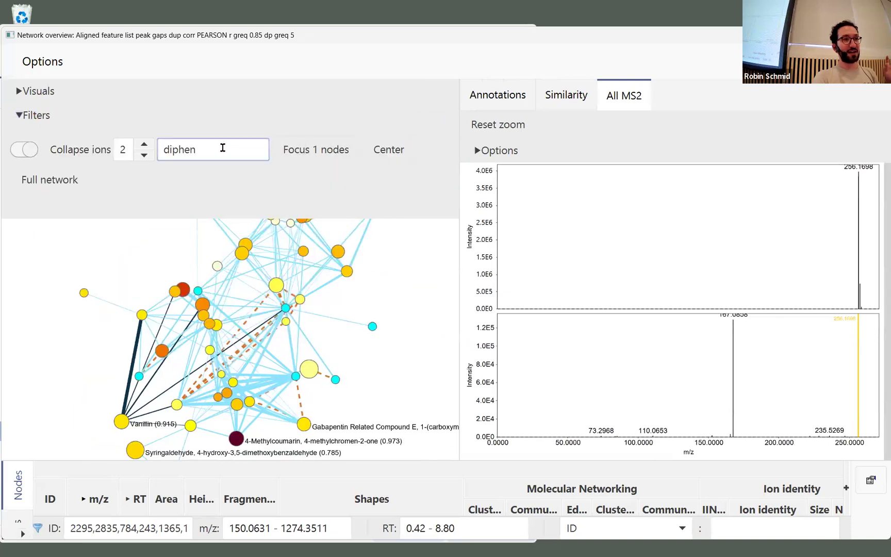
# Step: Re-enter "diphen" as the annotation search and focus the network on the matching node
pyautogui.moveTo(202, 149); pyautogui.dragTo(150, 147)
pyautogui.press('BackSpace')
pyautogui.write('diphen')
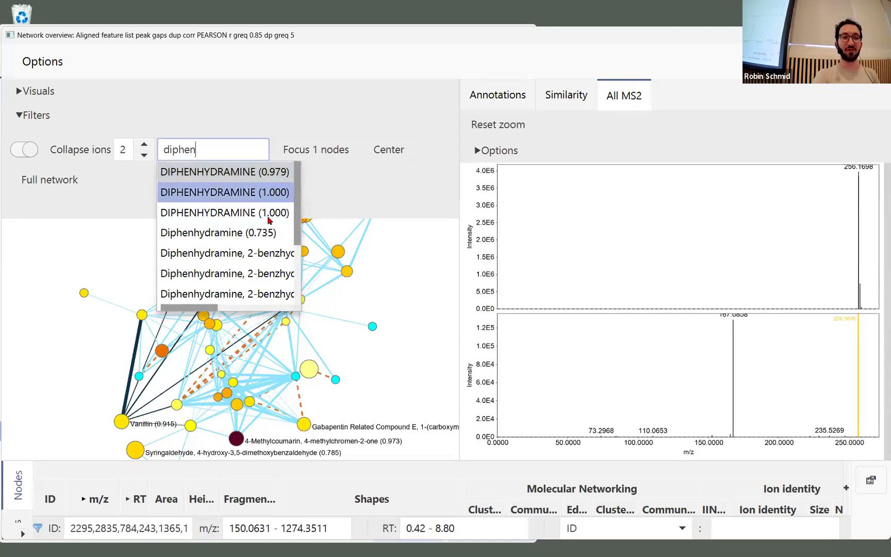
pyautogui.click(326, 179)
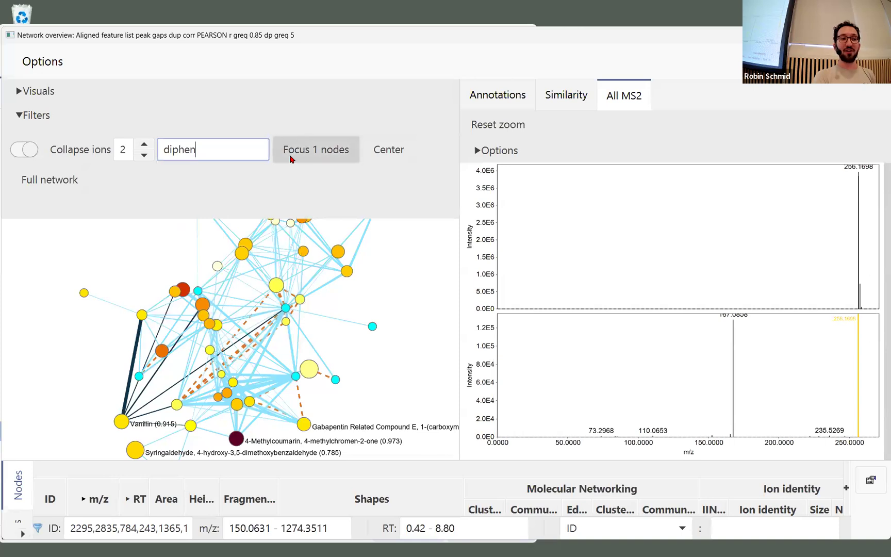
pyautogui.click(334, 150)
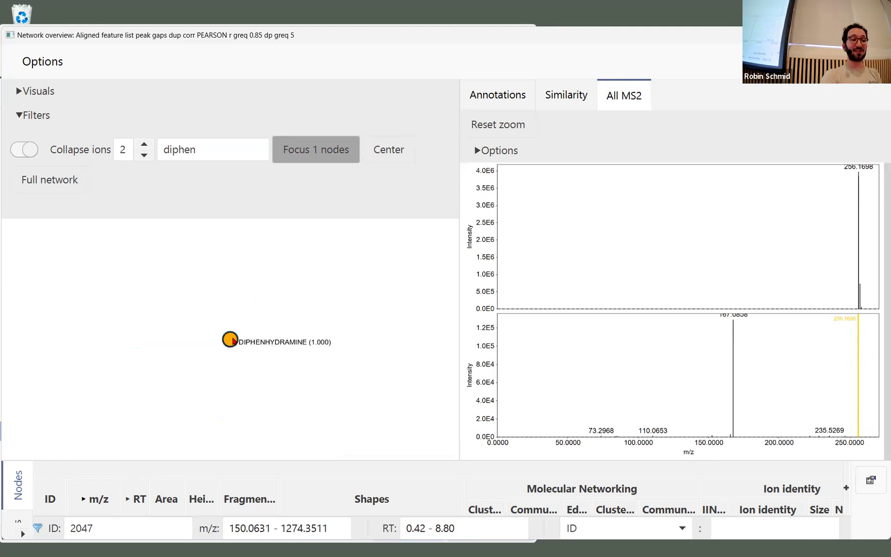
# Step: View the library matches of the DIPHENHYDRAMINE node and examine the m/z 167 signal in the first match's mirror spectrum
pyautogui.click(512, 94)
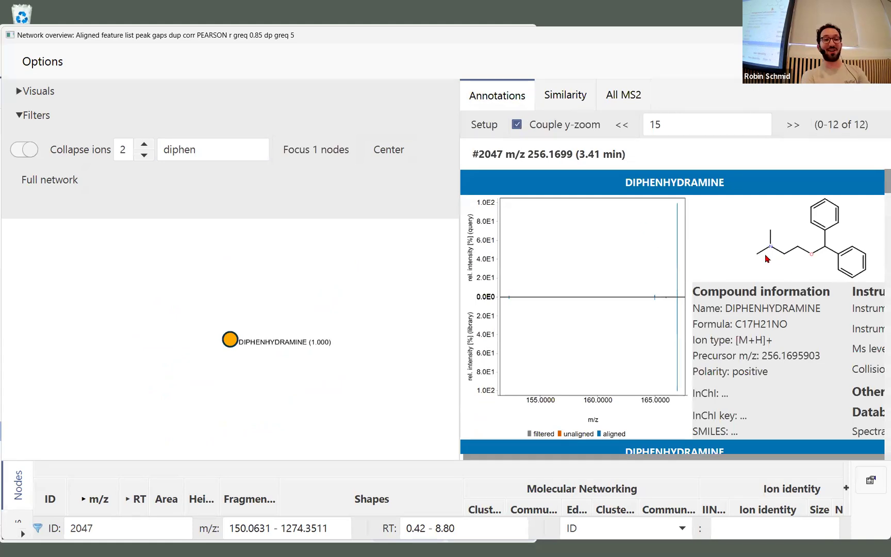
pyautogui.moveTo(663, 411); pyautogui.dragTo(591, 408)
pyautogui.scroll(-5, 596, 407)
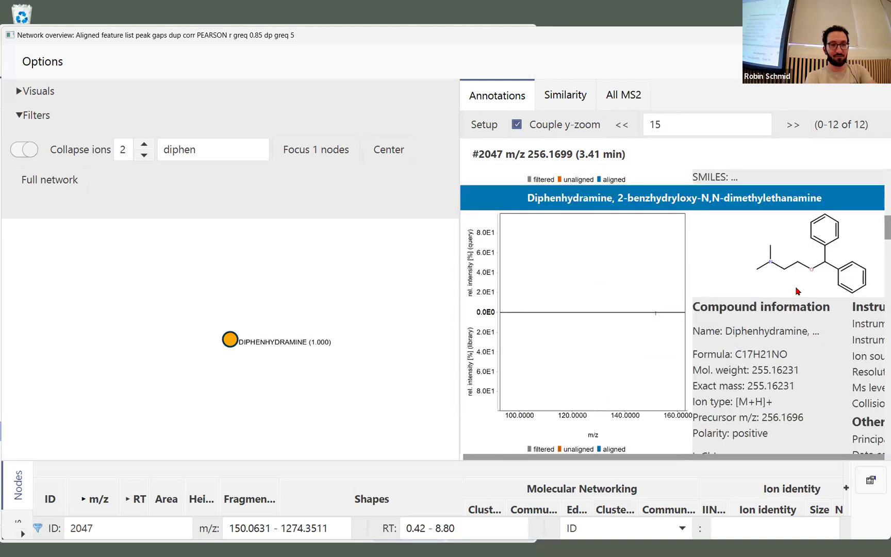
pyautogui.scroll(5, 878, 222)
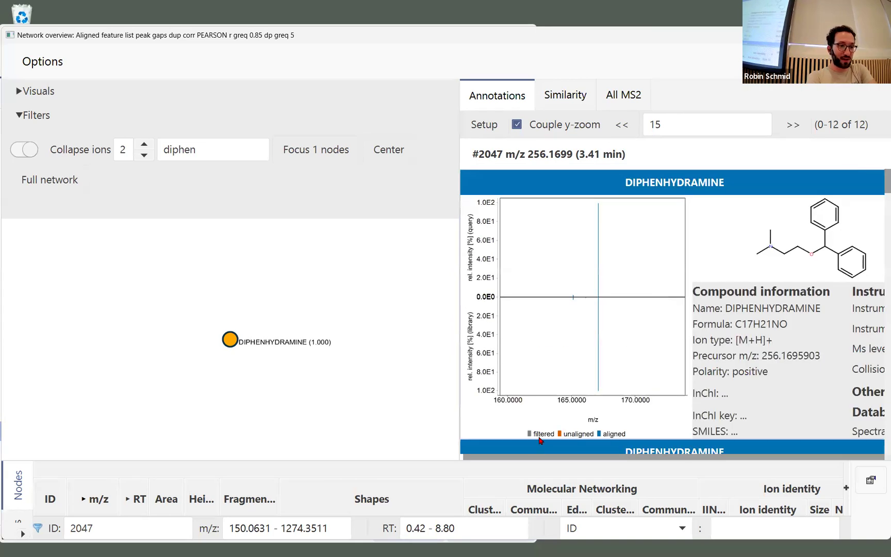
pyautogui.scroll(10, 592, 401)
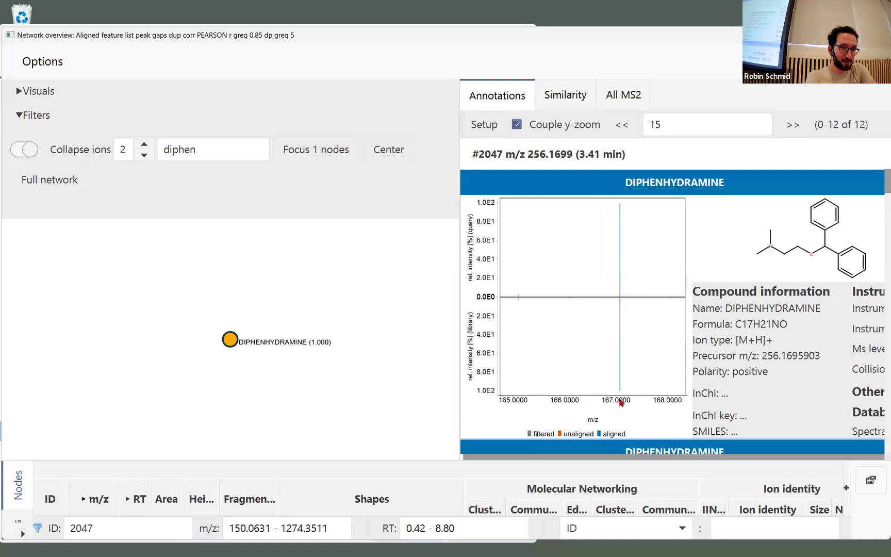
pyautogui.scroll(5, 654, 402)
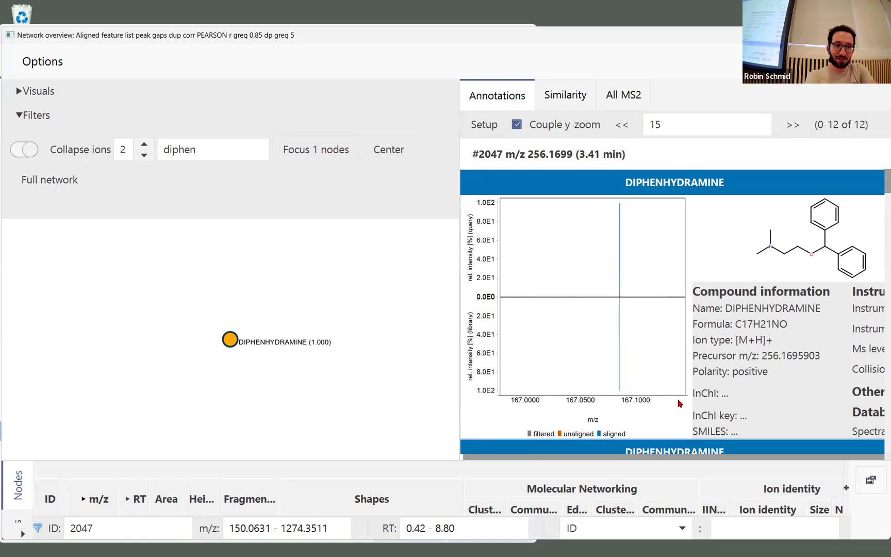
pyautogui.scroll(-15, 582, 265)
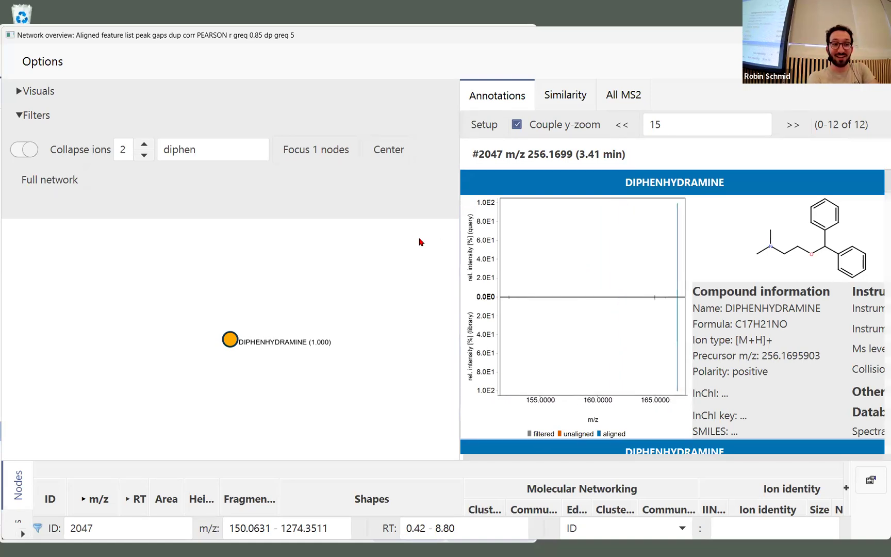
# Step: Zoom in on the weak aligned signals between about m/z 165 and 166.5 in the first diphenhydramine mirror spectrum
pyautogui.moveTo(611, 284); pyautogui.dragTo(682, 329)
pyautogui.moveTo(599, 268); pyautogui.dragTo(657, 323)
pyautogui.doubleClick(488, 275)
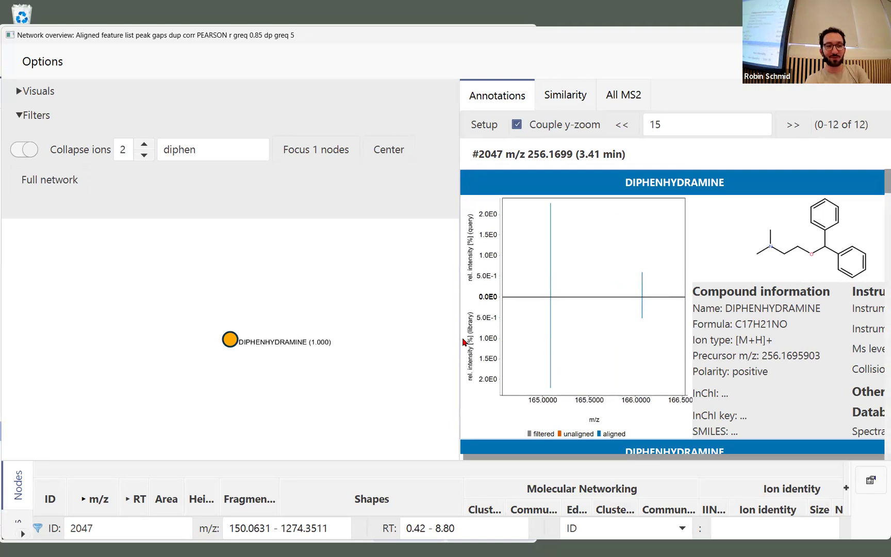
# Step: Widen the annotations pane to view the match scores, and settle on roughly equal widths for the network and annotations panes
pyautogui.moveTo(459, 335); pyautogui.dragTo(233, 332)
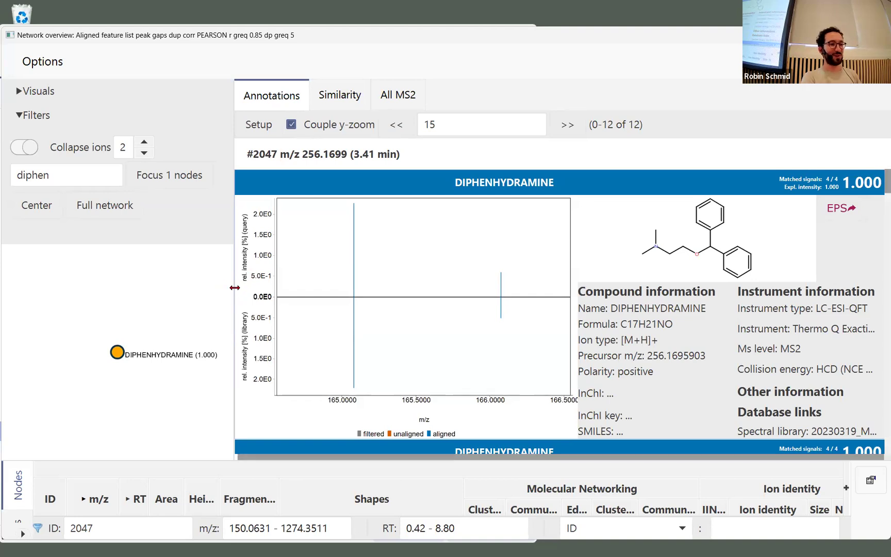
pyautogui.moveTo(233, 280)
pyautogui.mouseDown()
pyautogui.moveTo(594, 274)
pyautogui.moveTo(575, 279)
pyautogui.mouseUp()
pyautogui.moveTo(761, 253); pyautogui.dragTo(597, 231)
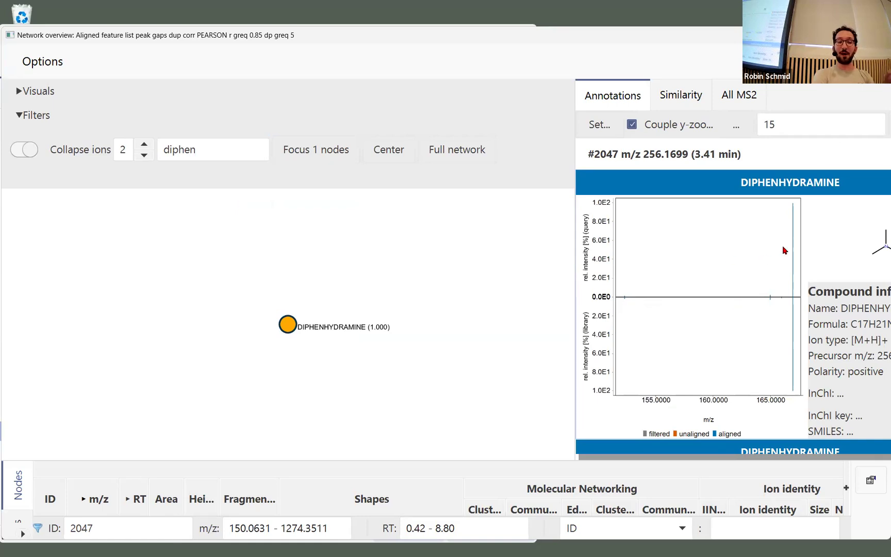
pyautogui.moveTo(571, 272); pyautogui.dragTo(421, 279)
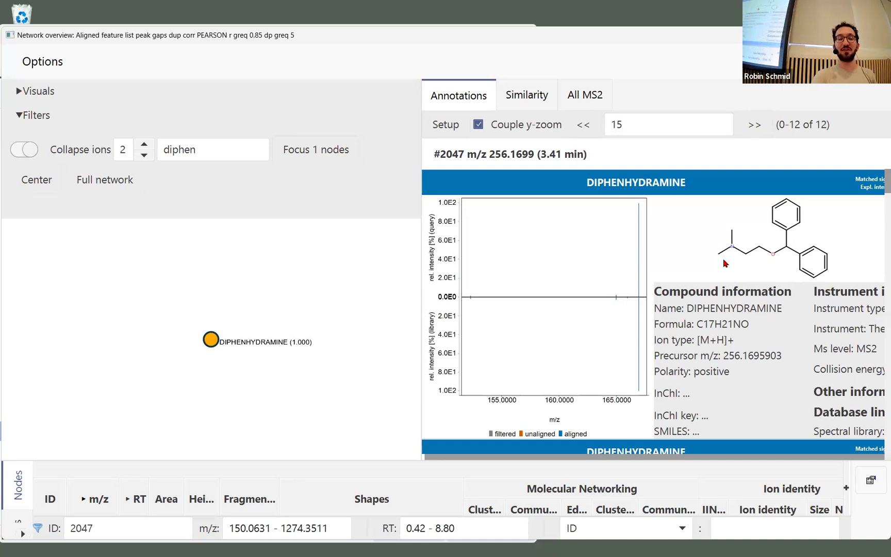
# Step: Search the node annotations for "ros" instead and focus the network on the matching nodes
pyautogui.doubleClick(232, 153)
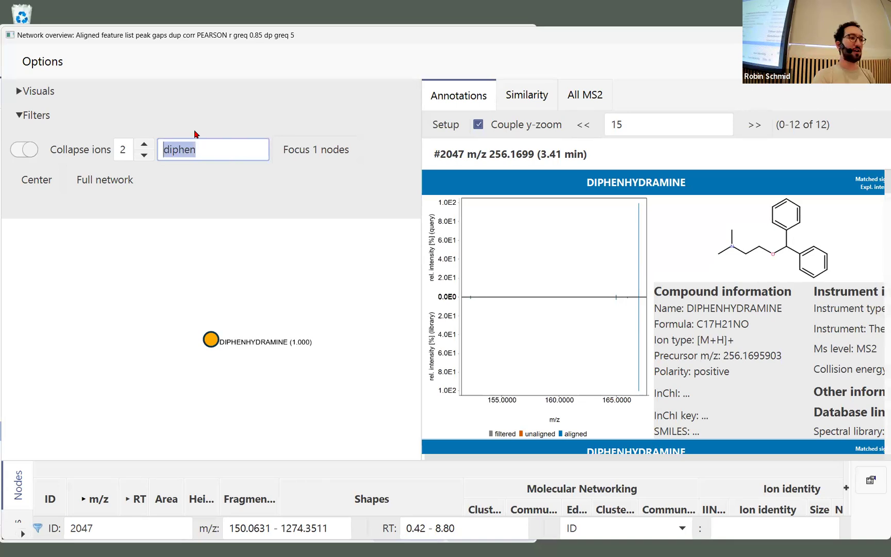
pyautogui.press('BackSpace')
pyautogui.write('ros')
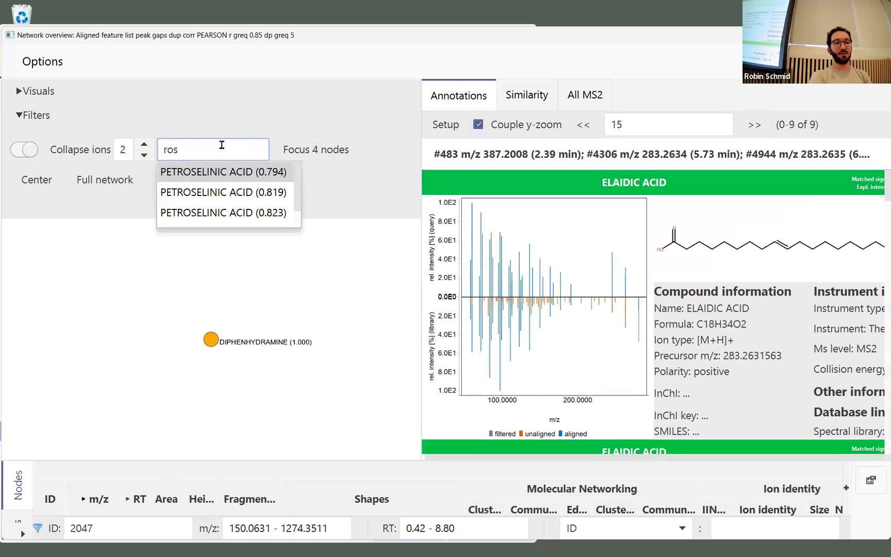
pyautogui.moveTo(208, 145); pyautogui.dragTo(24, 127)
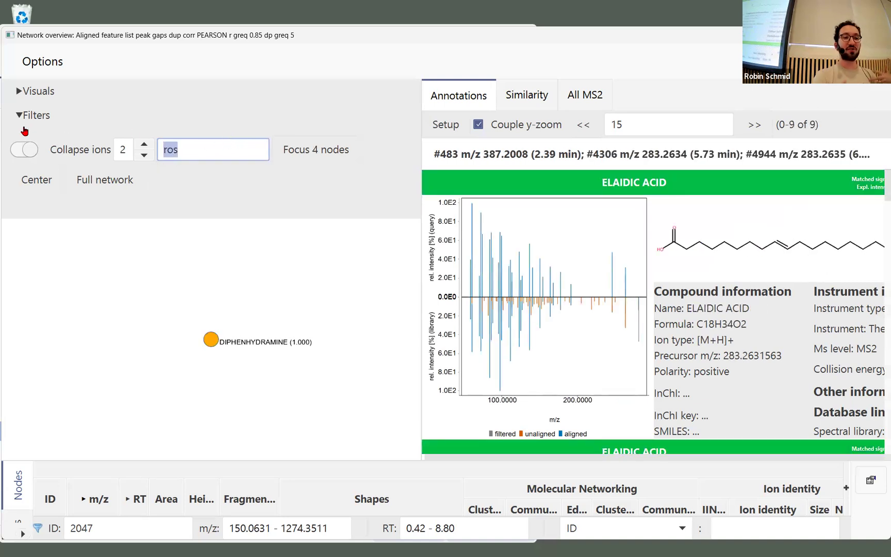
pyautogui.click(296, 154)
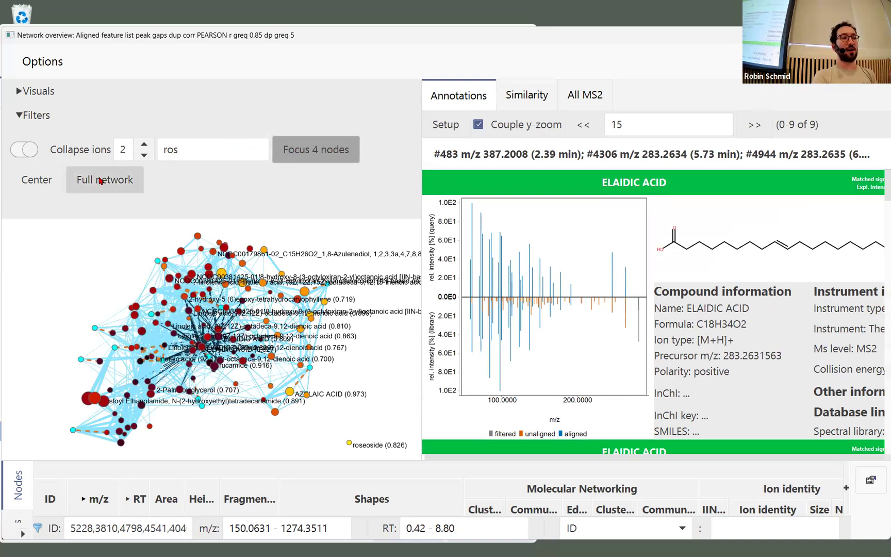
# Step: Widen the network pane and label the network nodes by rt instead of annotation
pyautogui.click(35, 115)
pyautogui.click(36, 92)
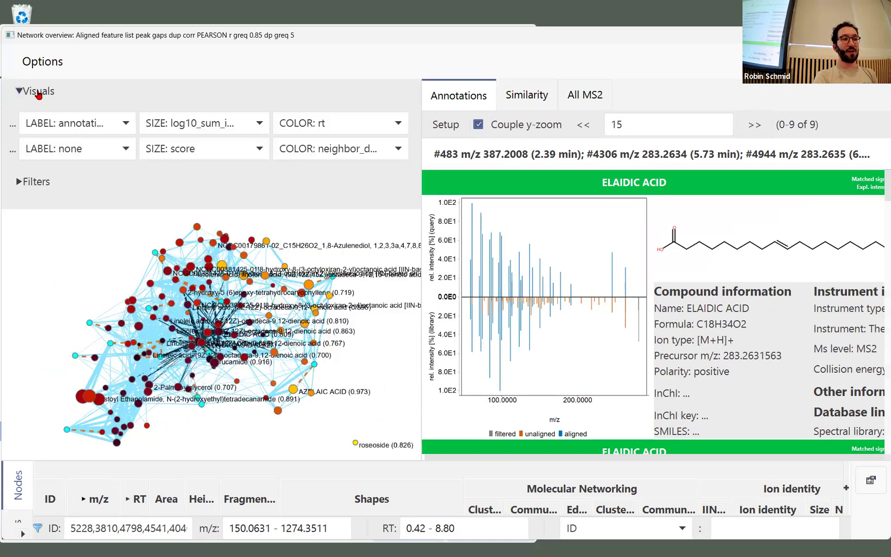
pyautogui.scroll(5, 209, 265)
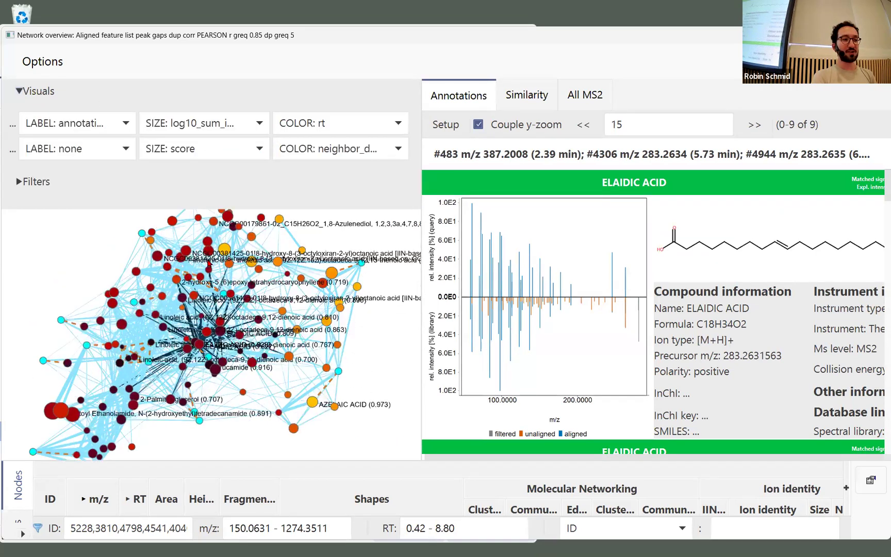
pyautogui.click(85, 123)
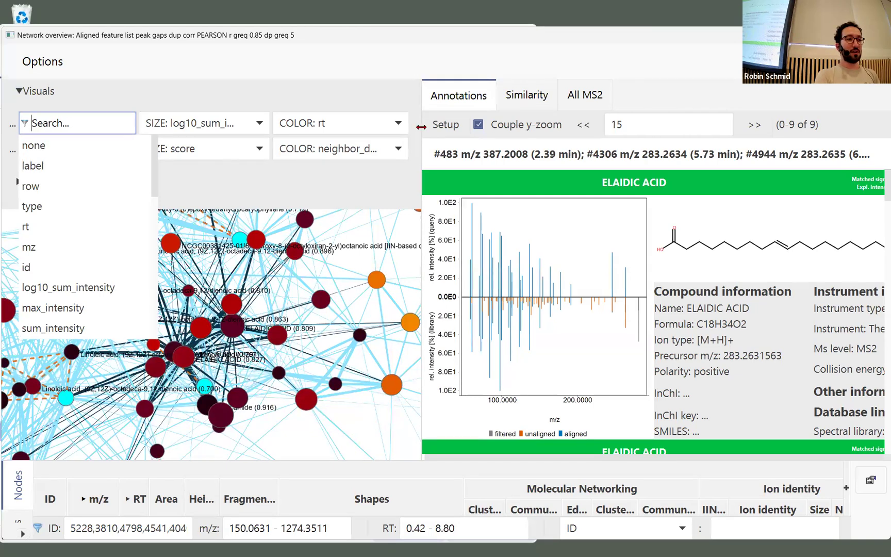
pyautogui.moveTo(422, 128); pyautogui.dragTo(529, 124)
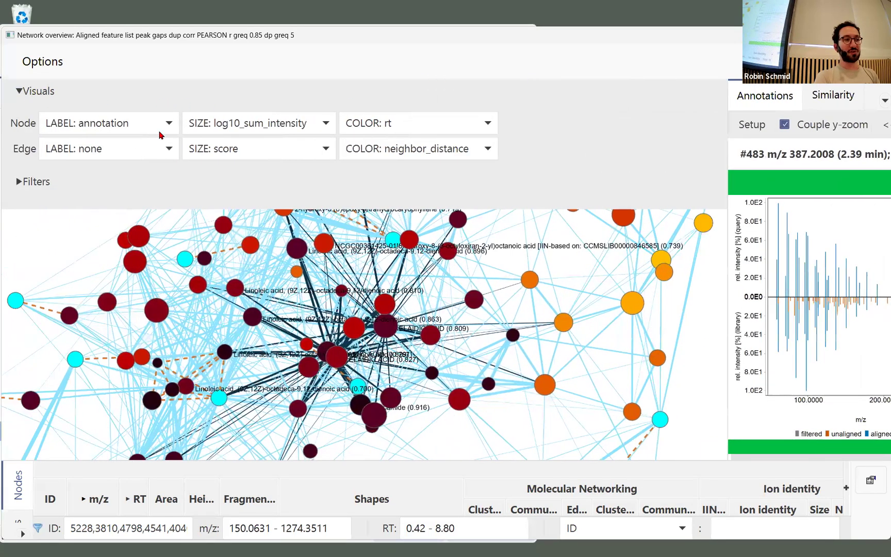
pyautogui.click(45, 115)
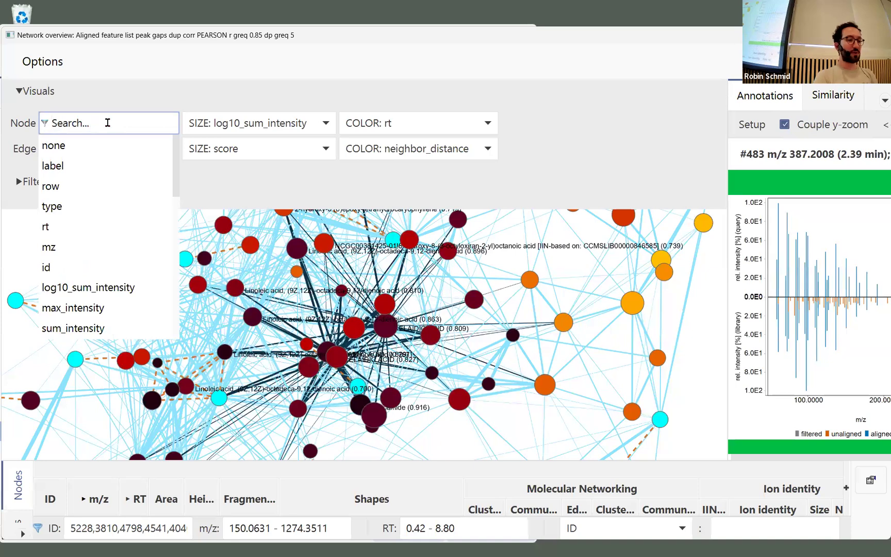
pyautogui.write('RT')
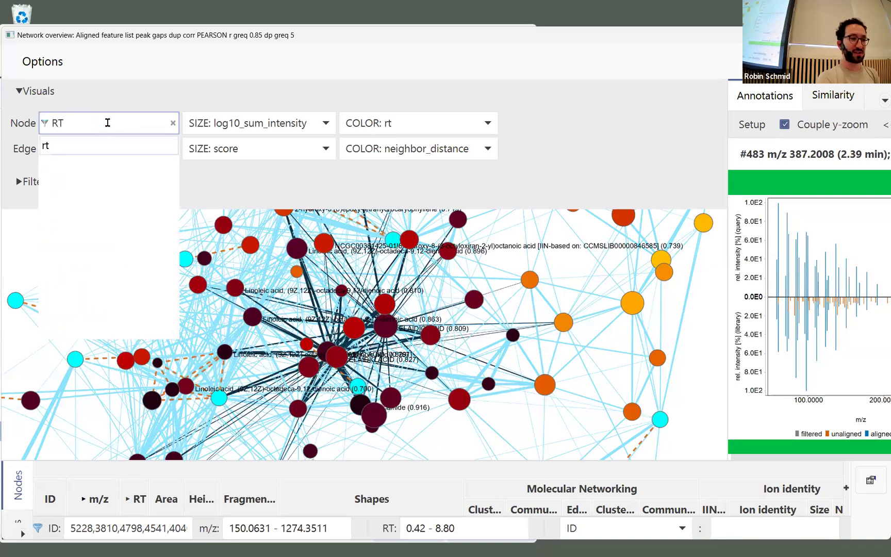
pyautogui.press('Return')
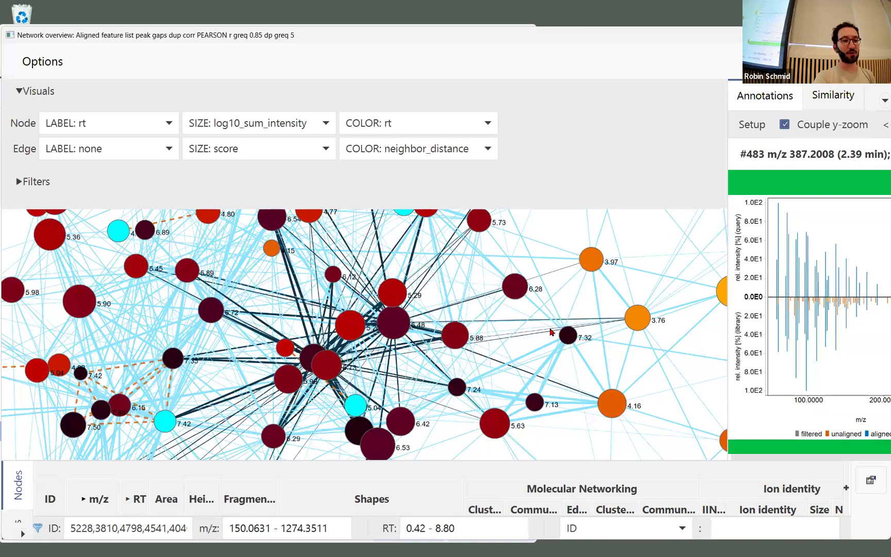
# Step: Move the nodes labelled 7.32 and 3.76 apart from their neighbours to see their edges in the network
pyautogui.moveTo(568, 335); pyautogui.dragTo(682, 364)
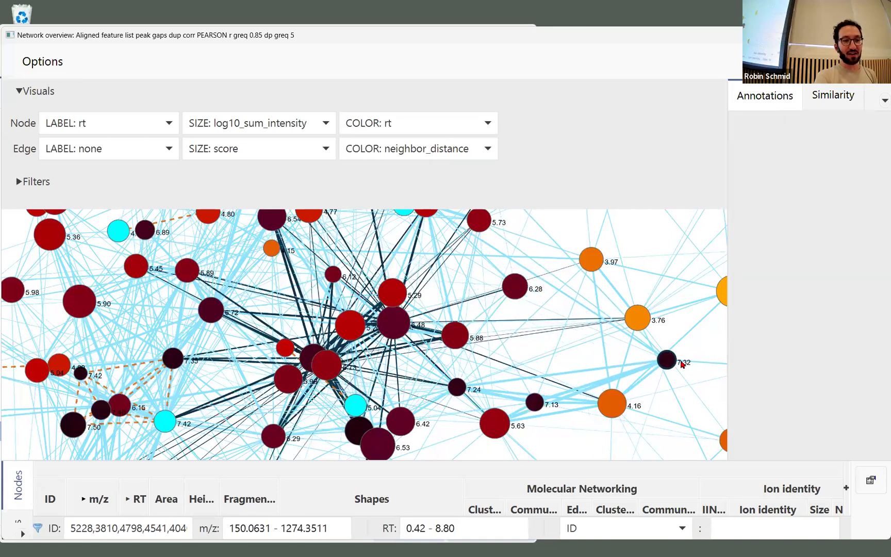
pyautogui.moveTo(639, 322); pyautogui.dragTo(593, 343)
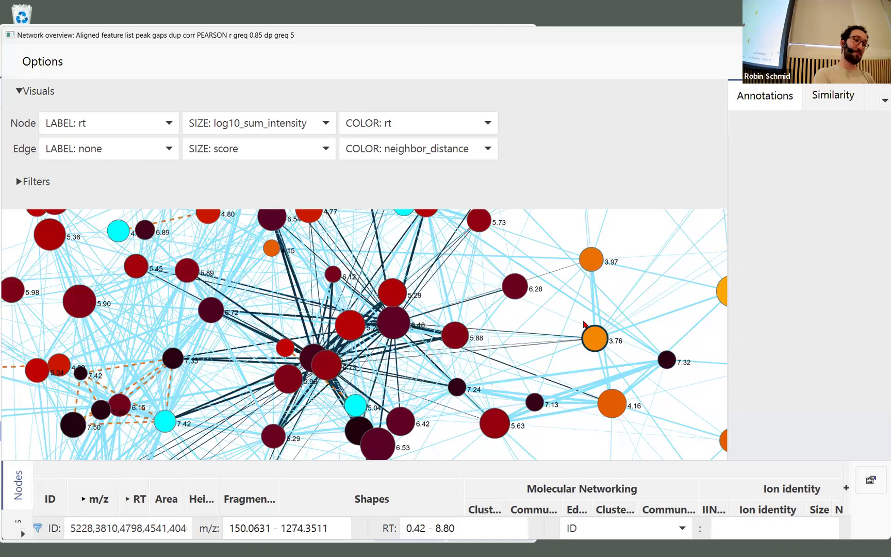
pyautogui.click(170, 123)
pyautogui.click(171, 125)
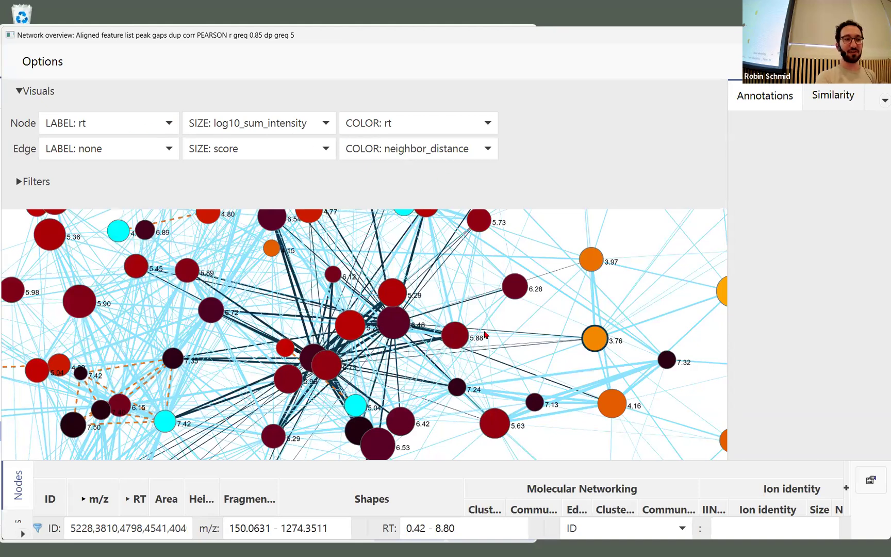
pyautogui.scroll(-5, 472, 329)
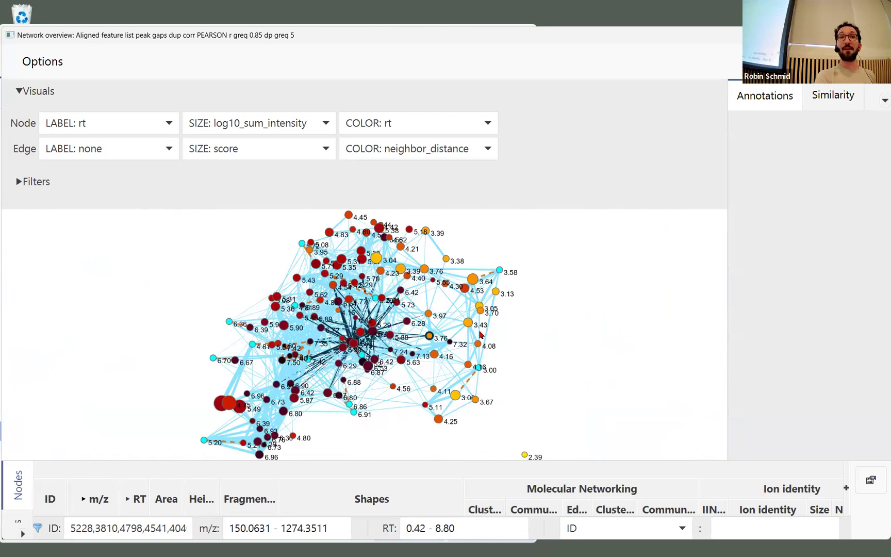
# Step: Set the node label to none so the network is drawn without labels
pyautogui.scroll(2, 470, 336)
pyautogui.moveTo(568, 371)
pyautogui.mouseDown()
pyautogui.moveTo(618, 312)
pyautogui.moveTo(699, 263)
pyautogui.mouseUp()
pyautogui.moveTo(438, 379)
pyautogui.mouseDown()
pyautogui.moveTo(519, 406)
pyautogui.moveTo(534, 390)
pyautogui.moveTo(434, 369)
pyautogui.mouseUp()
pyautogui.click(151, 128)
pyautogui.click(128, 146)
# Step: Pull one of the large red nodes out of the cluster and focus the network on its neighbourhood
pyautogui.moveTo(318, 382); pyautogui.dragTo(260, 299)
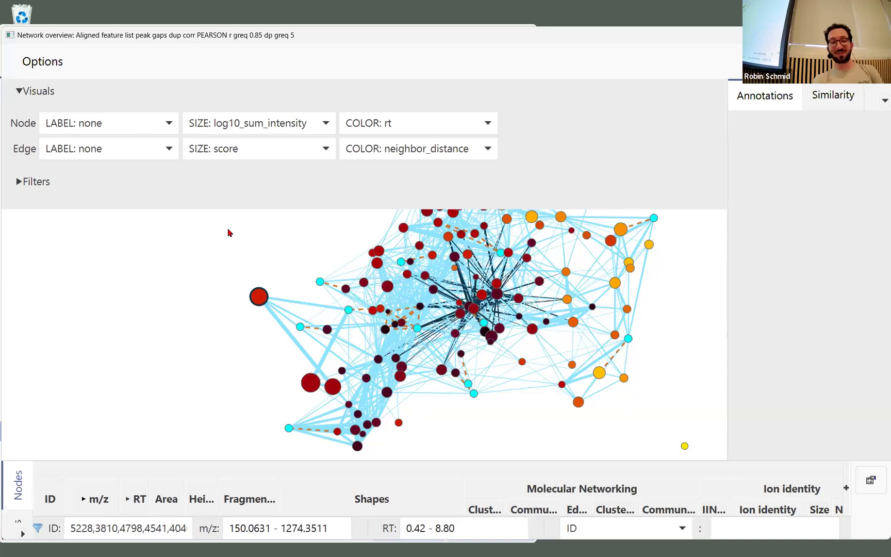
pyautogui.doubleClick(259, 297)
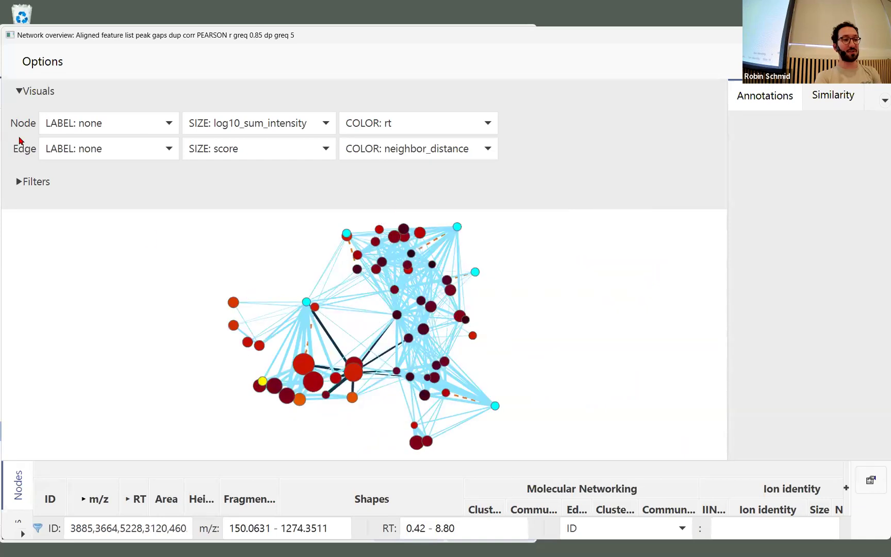
# Step: Search the node annotations for "vani" and focus the network on the matching node
pyautogui.click(31, 181)
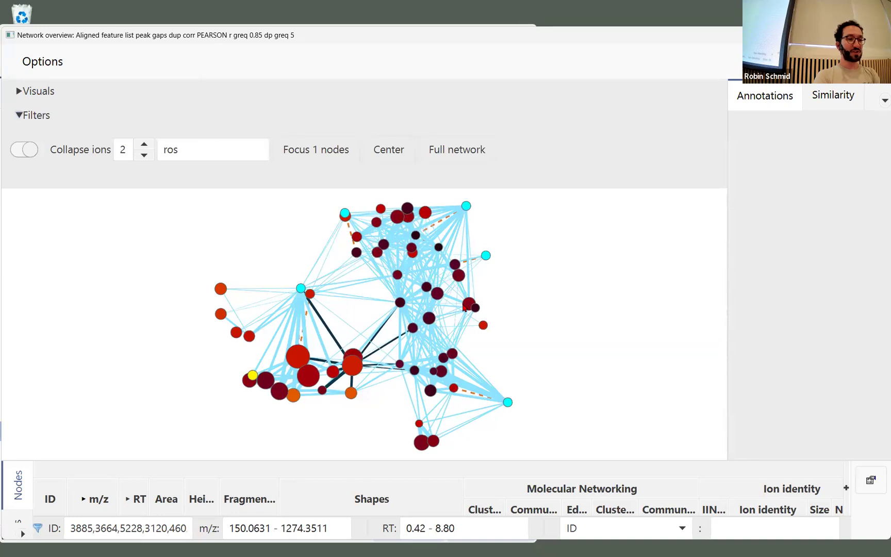
pyautogui.doubleClick(208, 146)
pyautogui.write('vani')
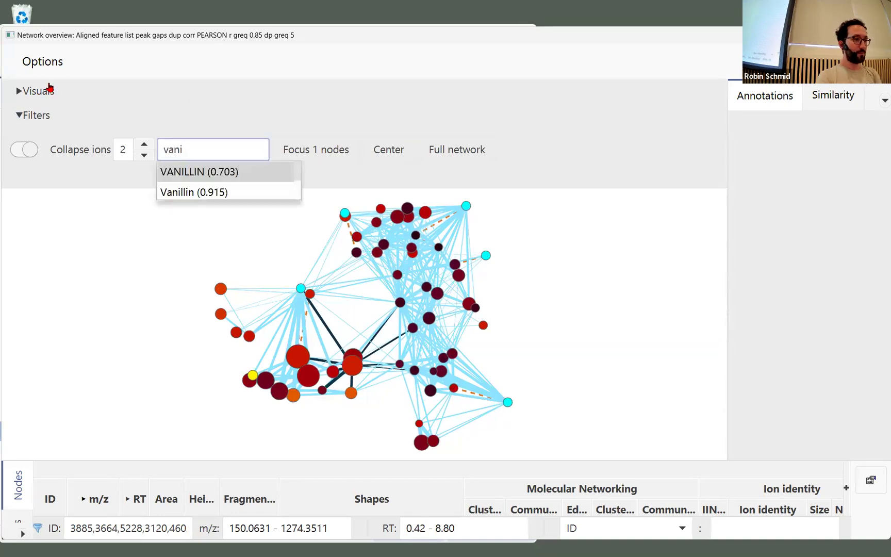
pyautogui.click(386, 274)
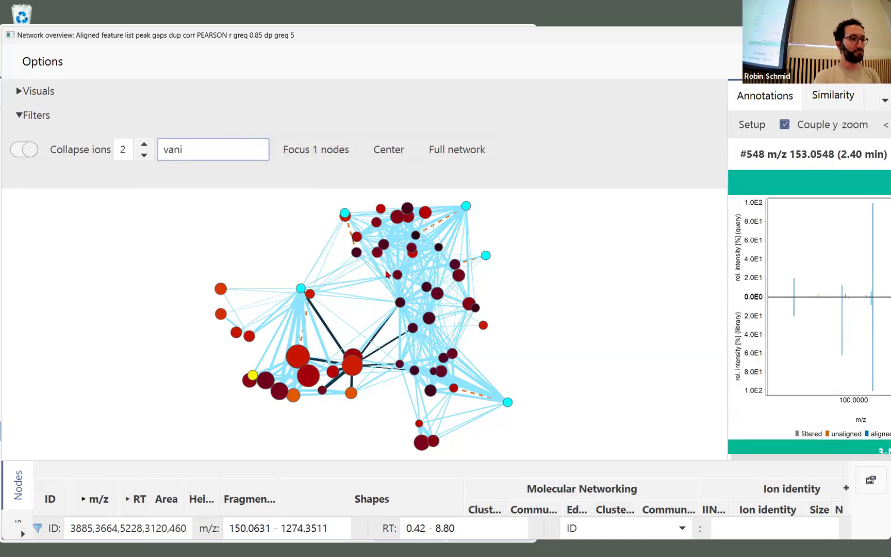
pyautogui.click(302, 151)
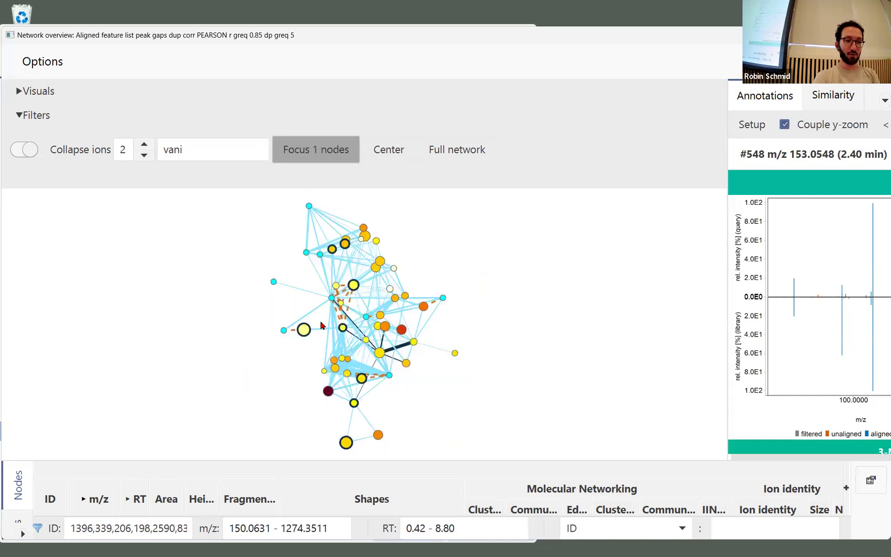
# Step: Select the large pale yellow node together with an orange node and focus the network on both
pyautogui.click(304, 329)
pyautogui.click(374, 267)
pyautogui.keyDown('ctrl'); pyautogui.click(301, 329); pyautogui.keyUp('ctrl')
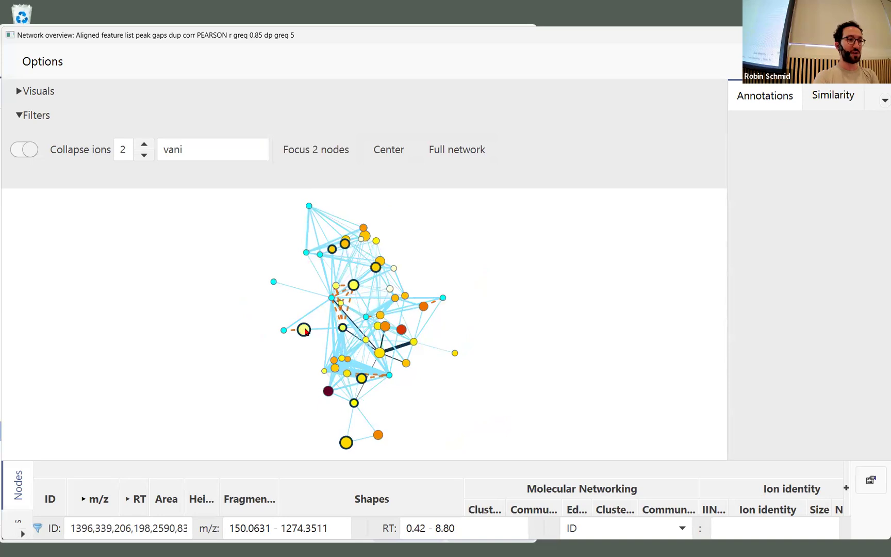
pyautogui.click(328, 153)
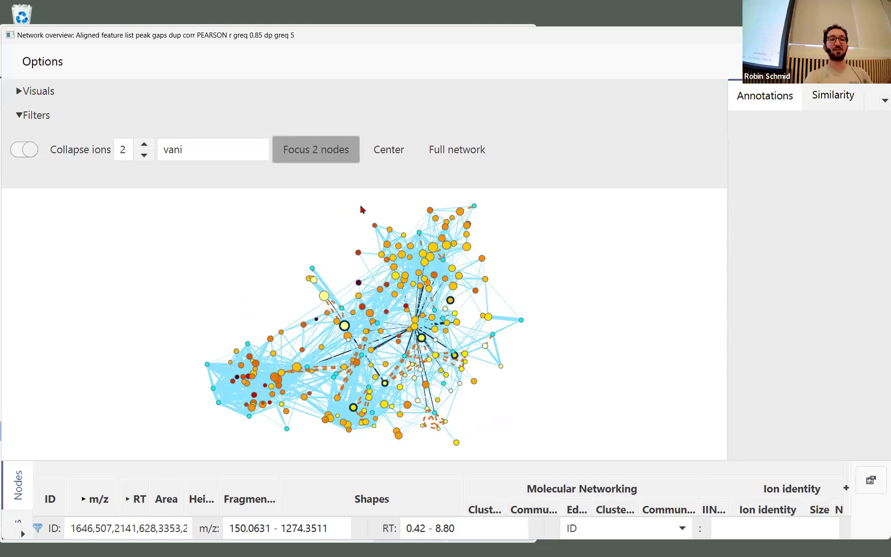
# Step: Pull two of the outlined nodes out of the cluster, and restore the full network
pyautogui.moveTo(348, 329); pyautogui.dragTo(321, 231)
pyautogui.moveTo(423, 337); pyautogui.dragTo(348, 209)
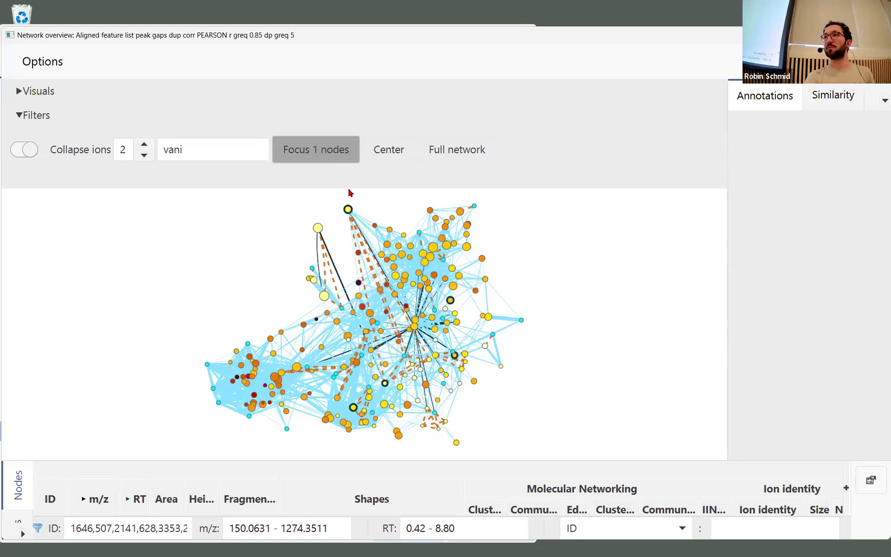
pyautogui.click(144, 145)
pyautogui.click(459, 152)
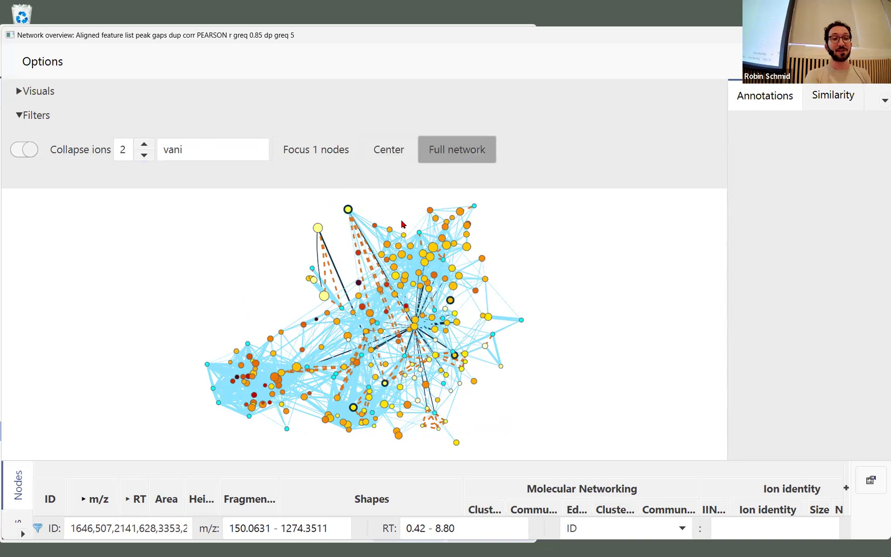
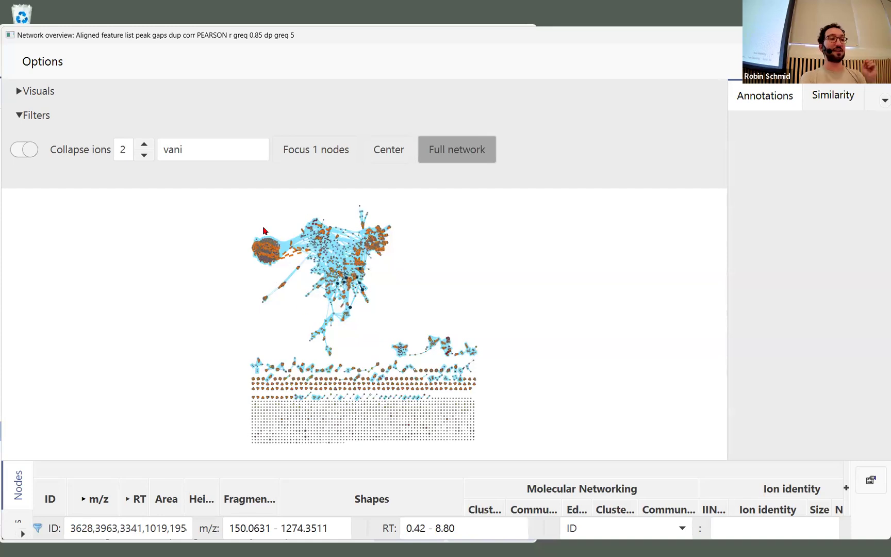
# Step: Collapse the ions in the full network and view the small separate clusters up close
pyautogui.click(29, 149)
pyautogui.scroll(4, 396, 357)
pyautogui.moveTo(396, 356); pyautogui.dragTo(328, 295)
pyautogui.scroll(4, 402, 306)
pyautogui.scroll(2, 403, 306)
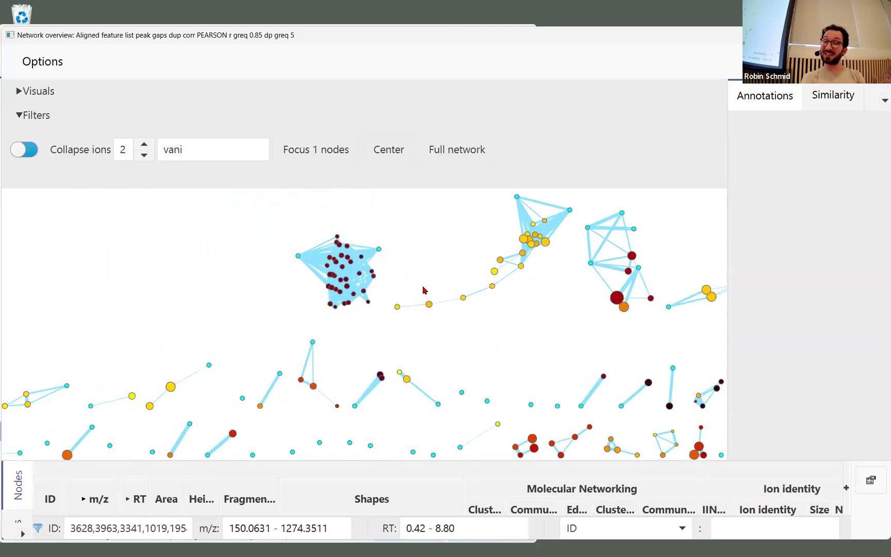
pyautogui.moveTo(428, 272); pyautogui.dragTo(356, 314)
pyautogui.scroll(3, 356, 315)
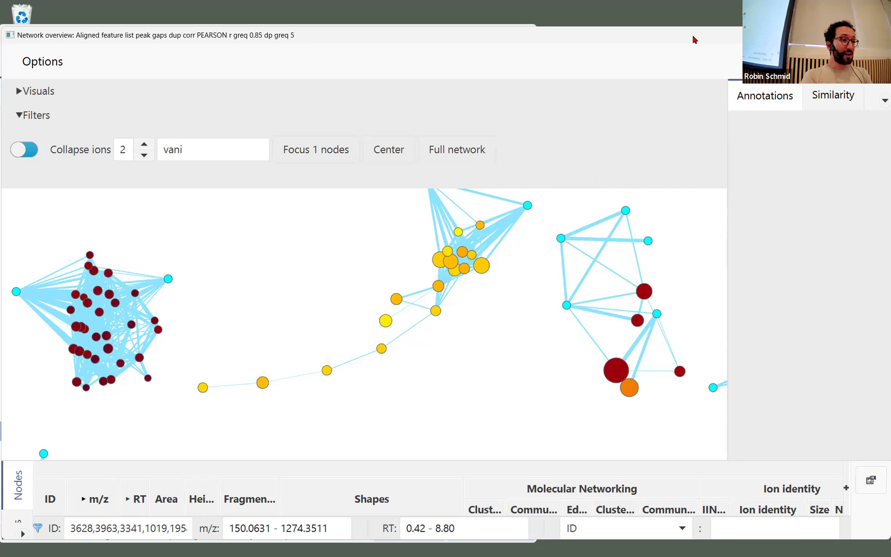
# Step: Close the network overview, and enlarge the main window with a narrower feature lists pane
pyautogui.click(876, 35)
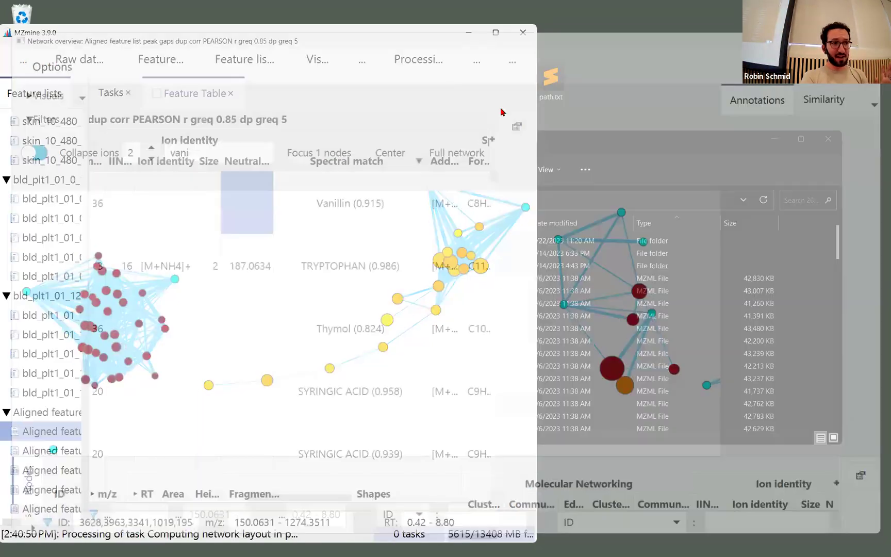
pyautogui.click(495, 34)
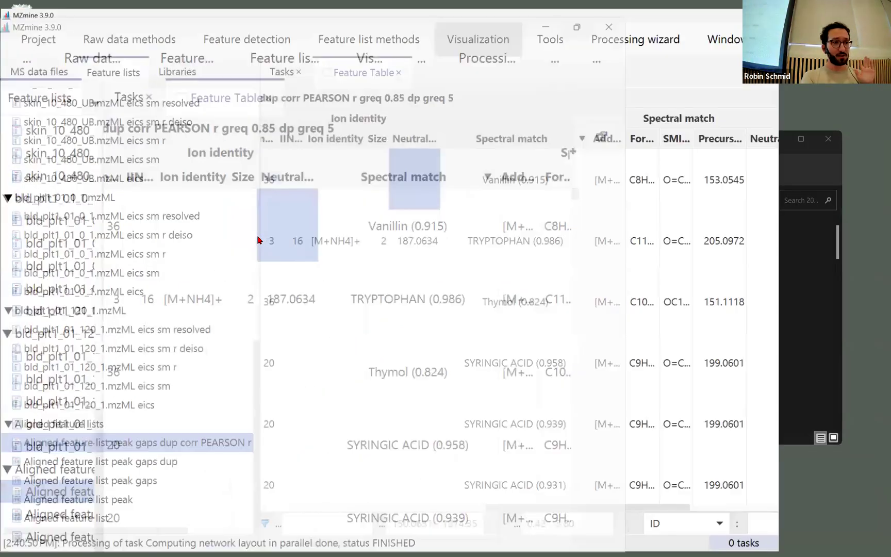
pyautogui.moveTo(260, 233); pyautogui.dragTo(197, 233)
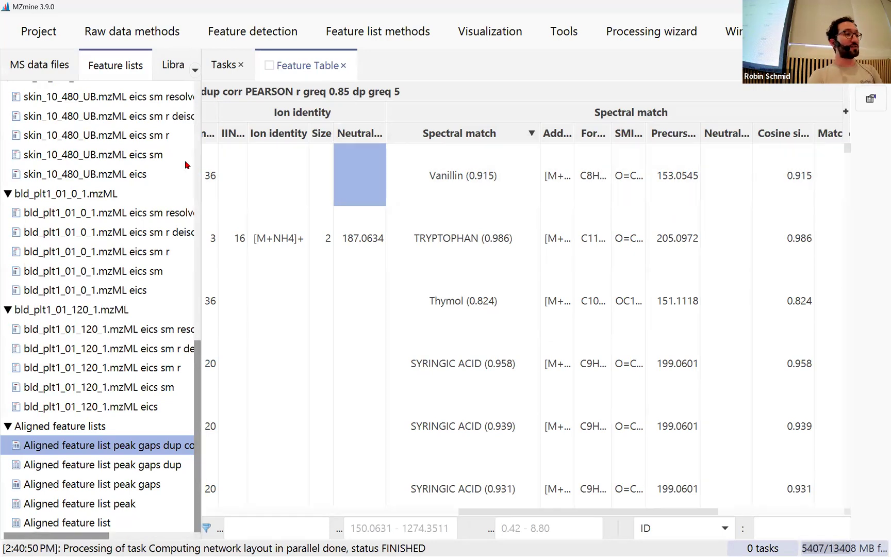
# Step: Close the current project and its leftover feature table, switching the project pane to the MS data files
pyautogui.click(42, 39)
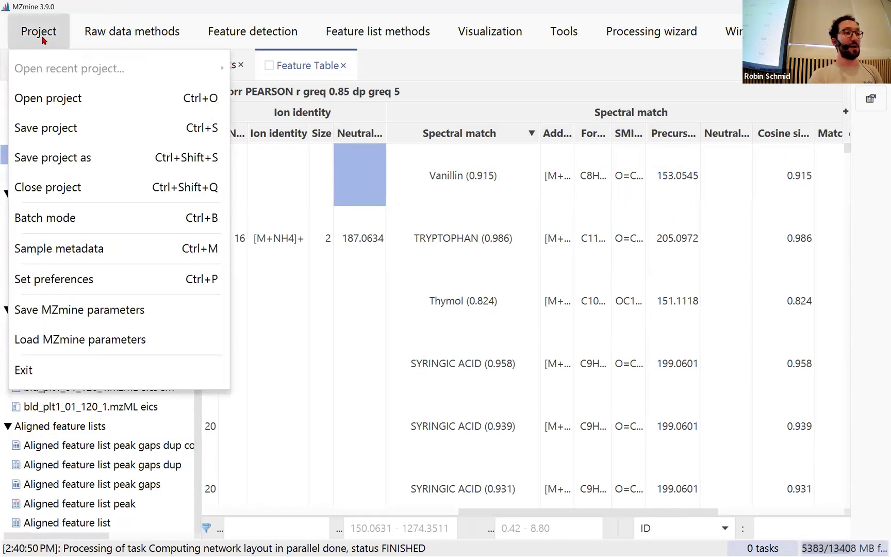
pyautogui.click(61, 192)
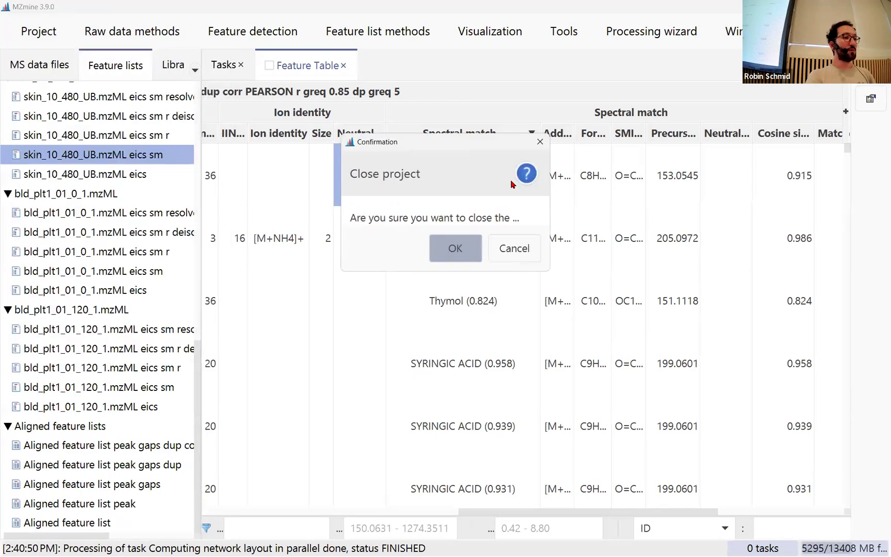
pyautogui.click(466, 250)
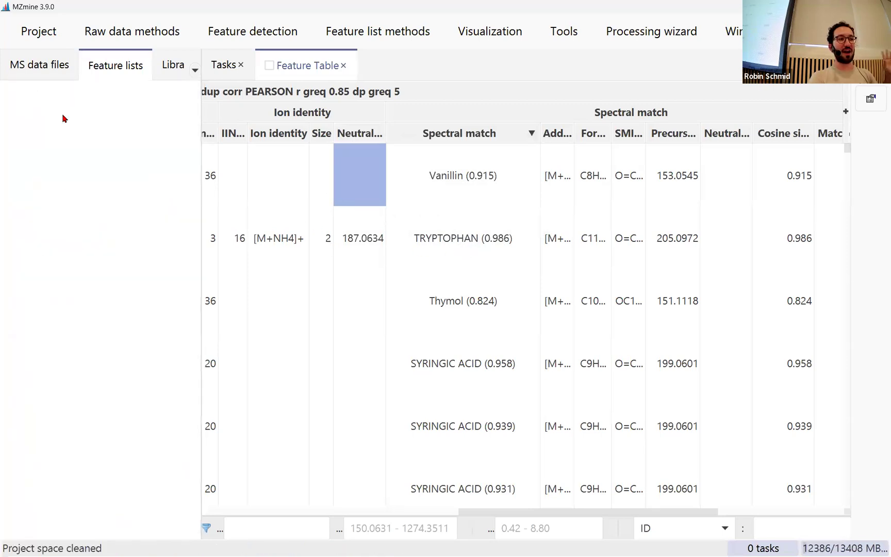
pyautogui.click(40, 67)
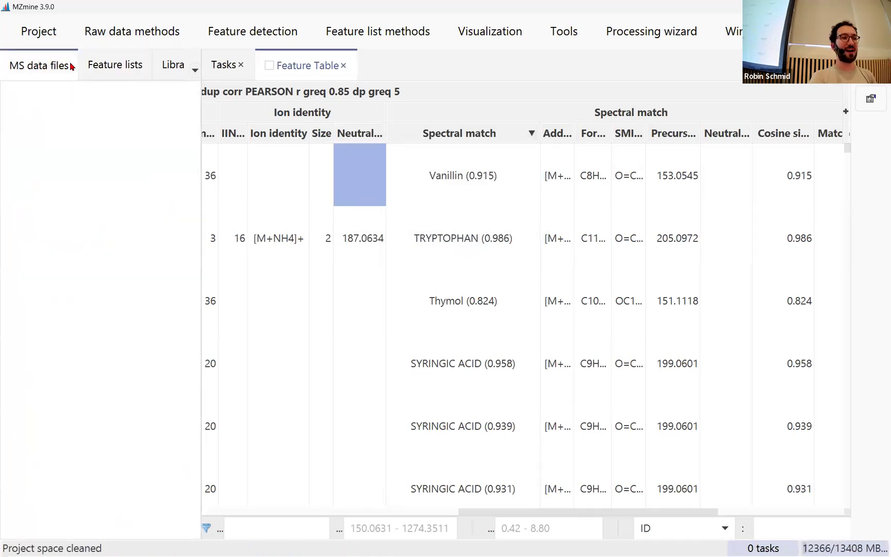
pyautogui.click(342, 66)
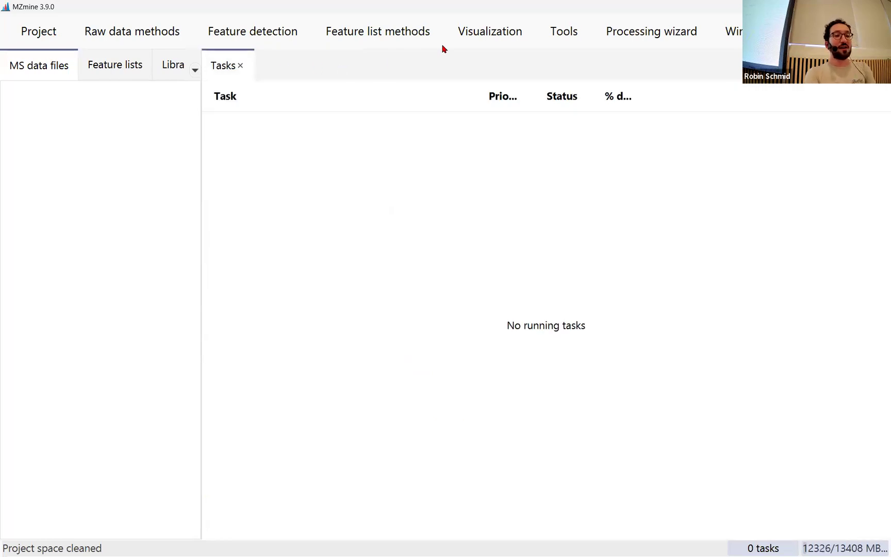
# Step: Open the processing wizard and enable searching for data files in sub folders
pyautogui.click(671, 44)
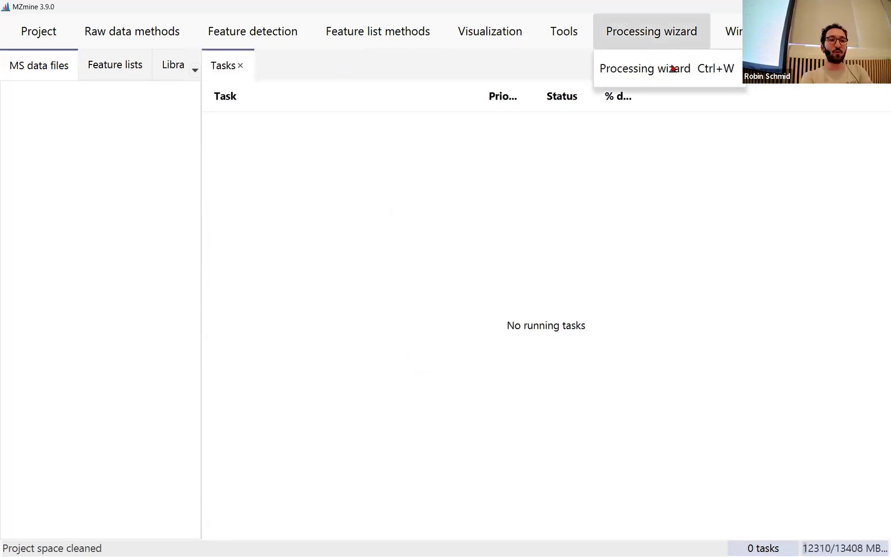
pyautogui.click(671, 68)
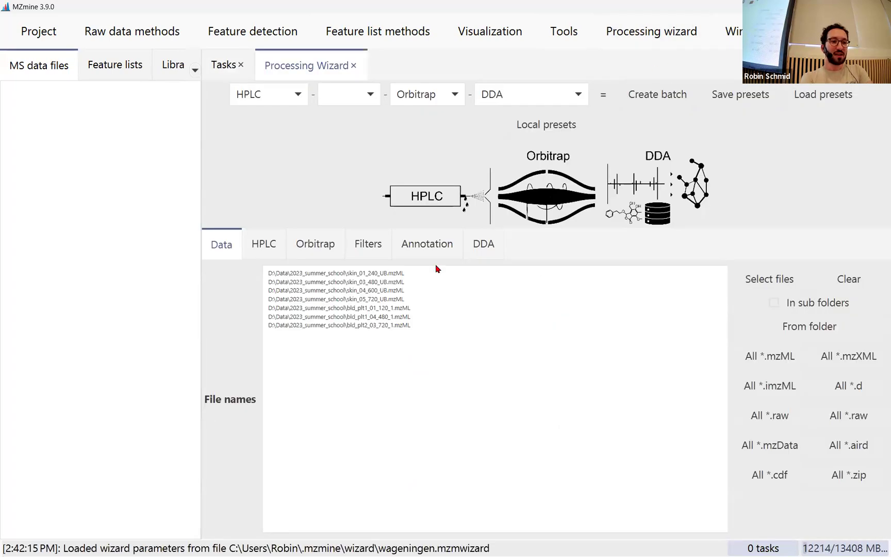
pyautogui.click(773, 303)
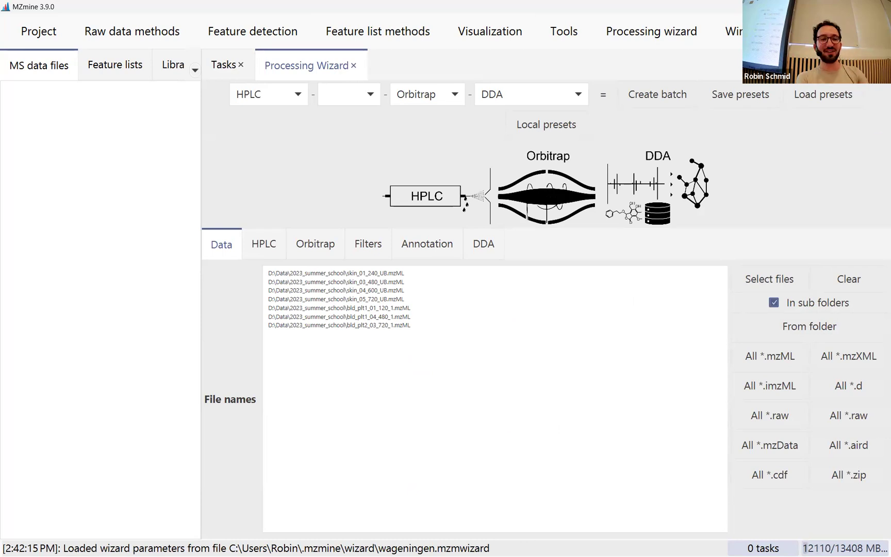
# Step: Load the local wizard preset 2023summer_school
pyautogui.click(824, 96)
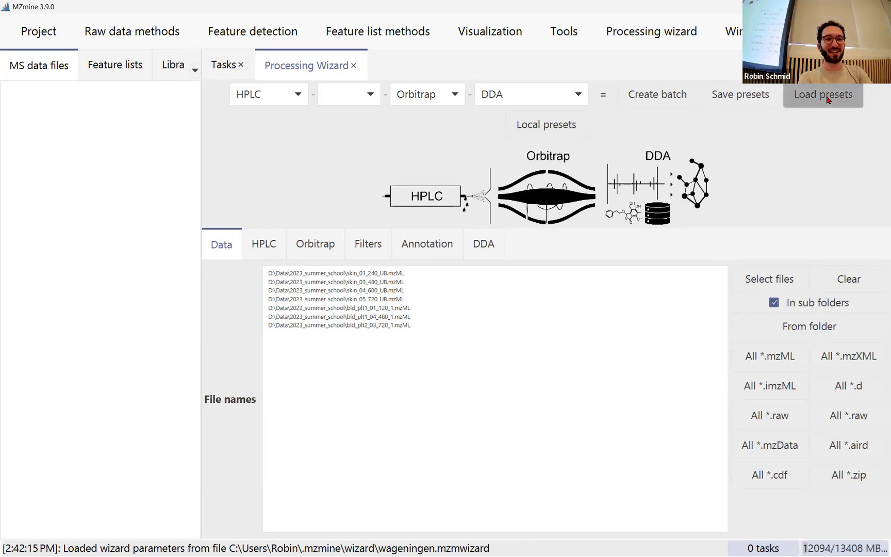
pyautogui.click(799, 226)
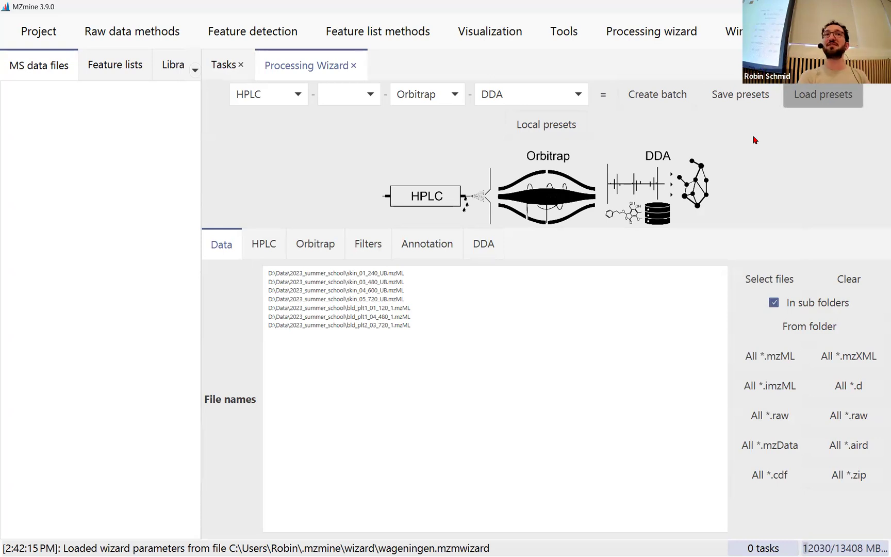
pyautogui.click(559, 126)
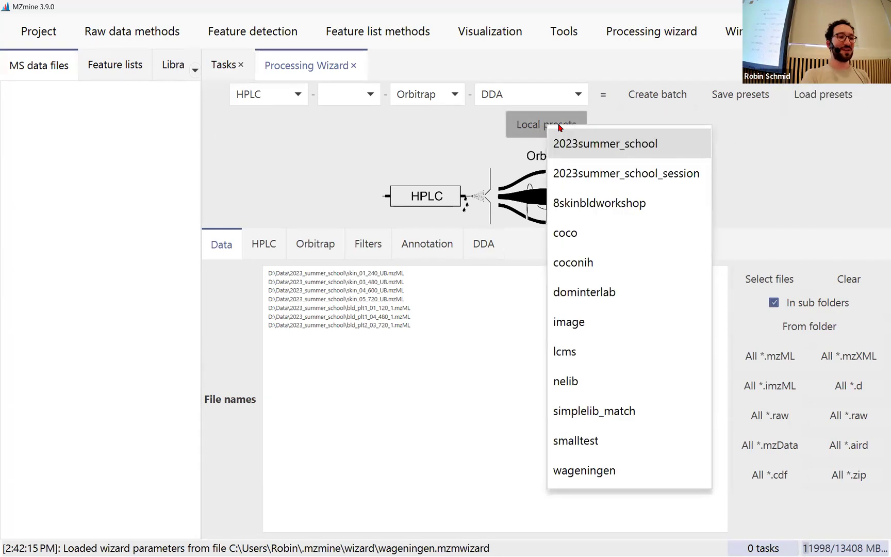
pyautogui.click(623, 166)
pyautogui.click(572, 126)
pyautogui.click(638, 147)
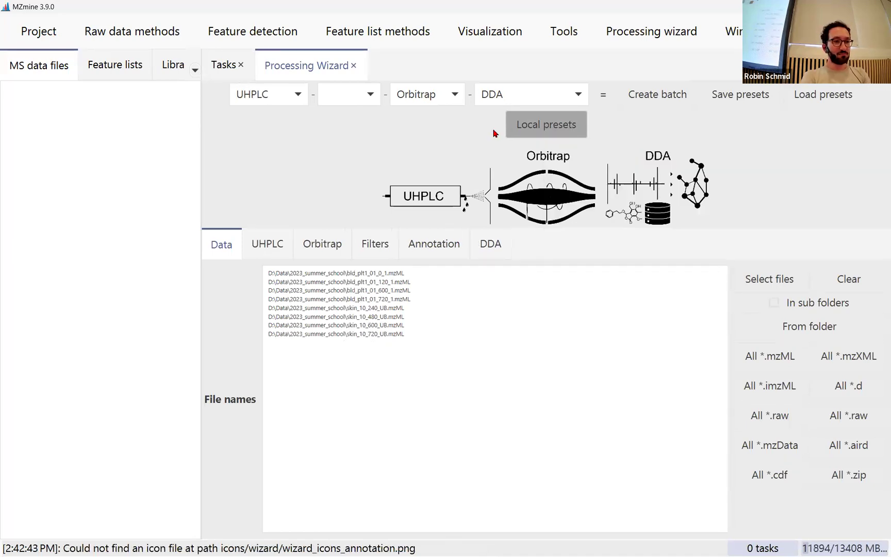
pyautogui.click(556, 130)
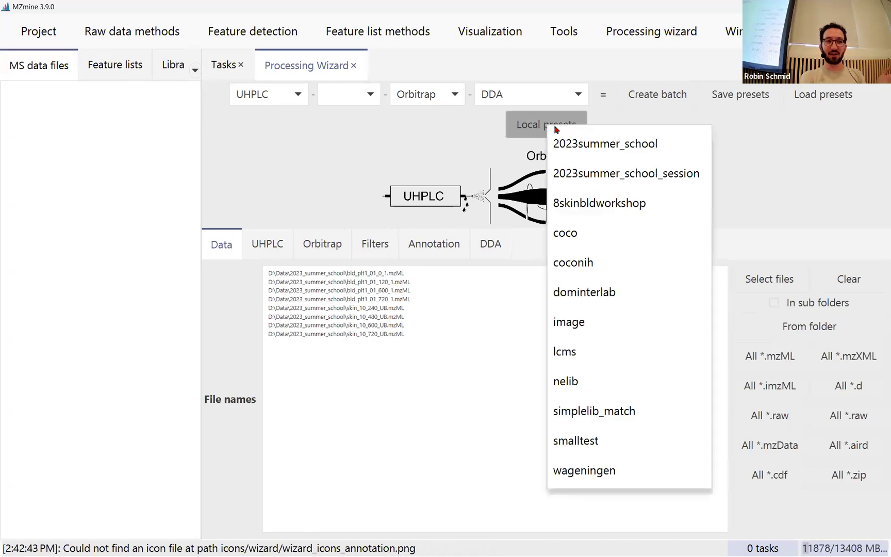
pyautogui.click(647, 144)
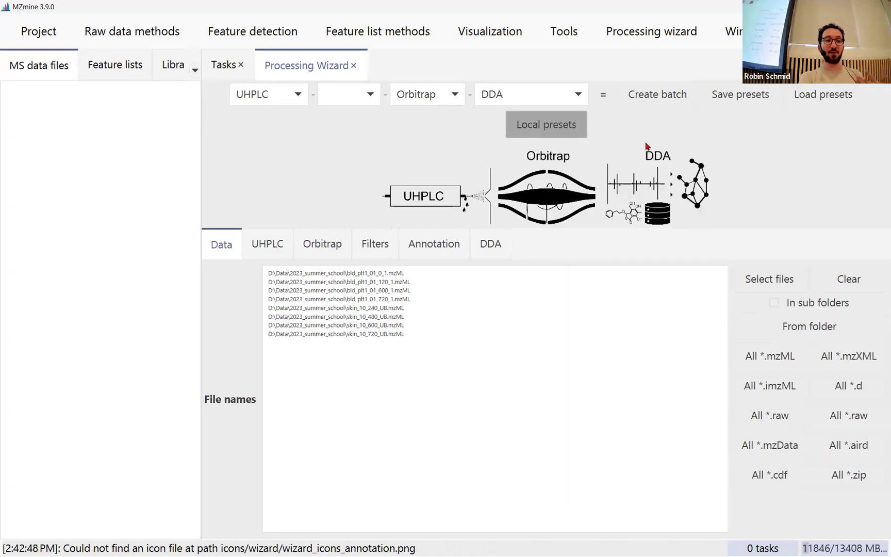
# Step: Enable sub folder search and fill the data file list with all mzML files from the 2023_summer_school folder
pyautogui.click(503, 324)
pyautogui.hotkey('ctrl', 'a')
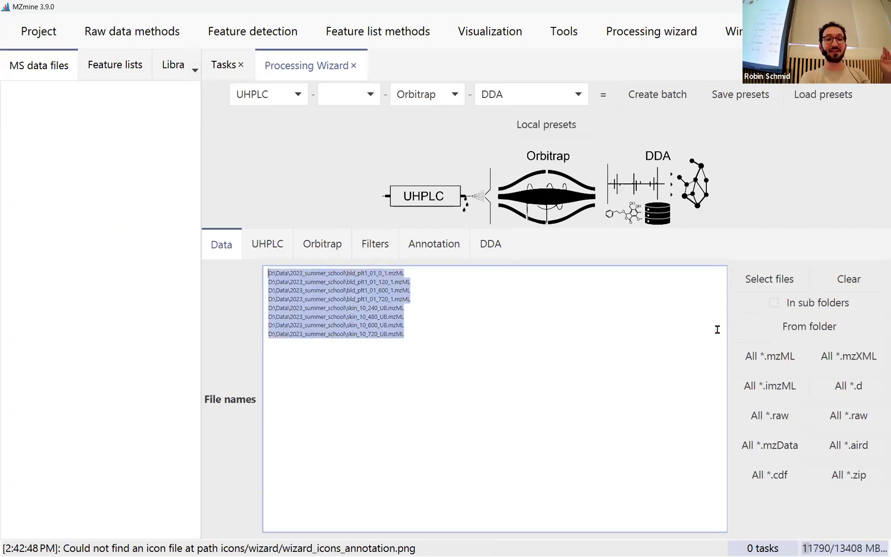
pyautogui.click(773, 302)
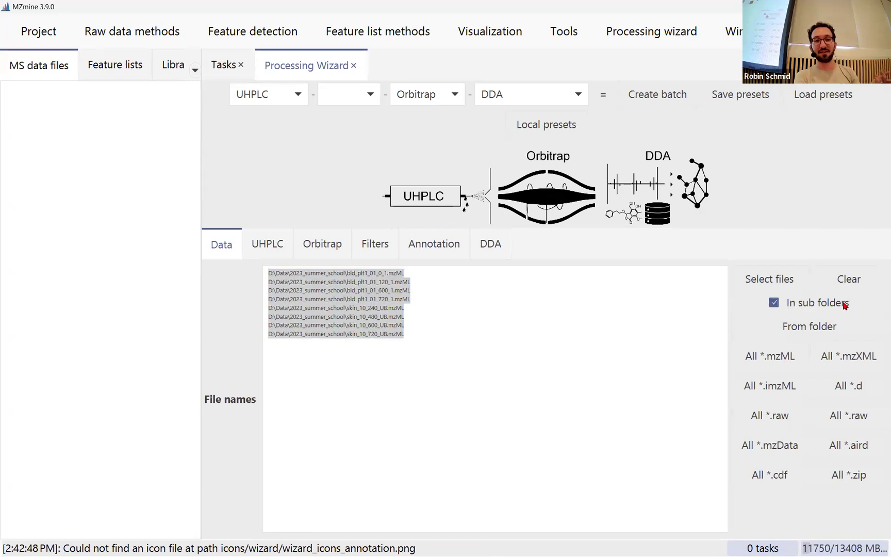
pyautogui.click(777, 360)
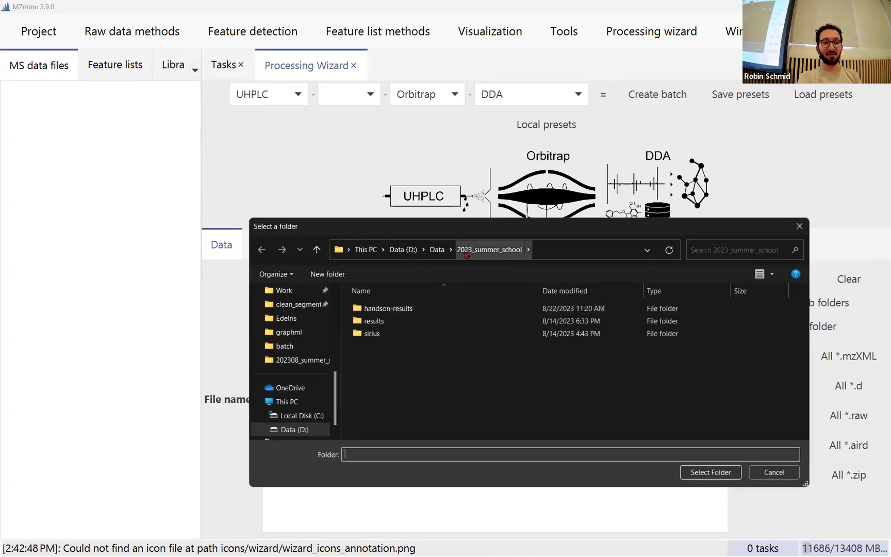
pyautogui.click(723, 472)
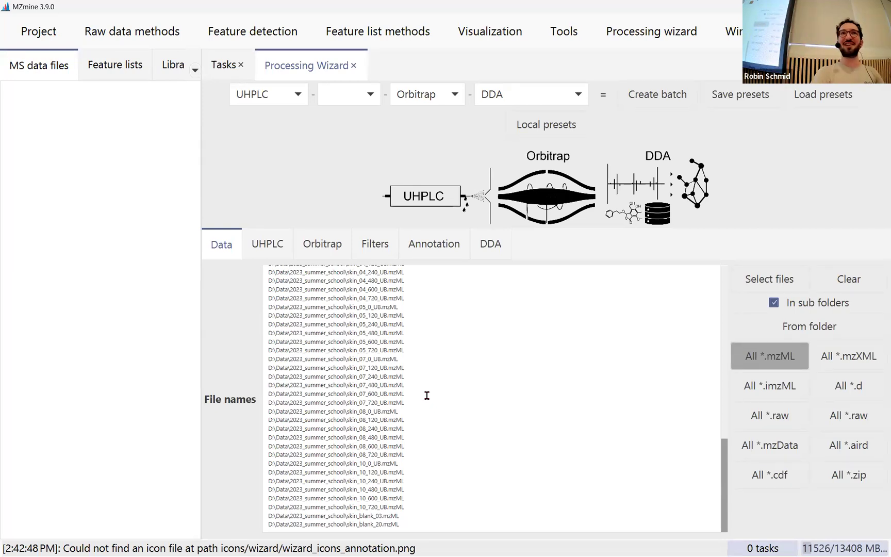
# Step: Set the UHPLC approximate feature FWHM to 0.03 min and the sample-to-sample RT tolerance to 0.1 min
pyautogui.click(273, 246)
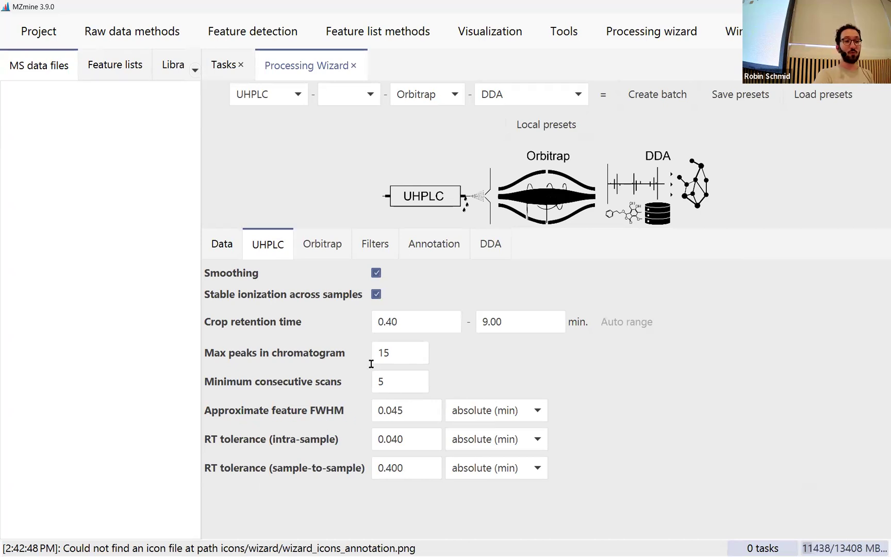
pyautogui.click(393, 439)
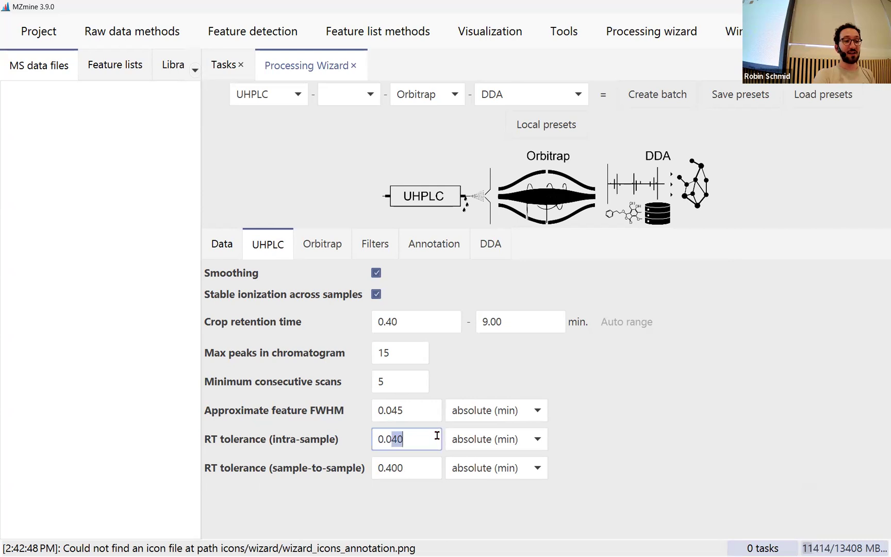
pyautogui.moveTo(392, 412); pyautogui.dragTo(435, 412)
pyautogui.write('3')
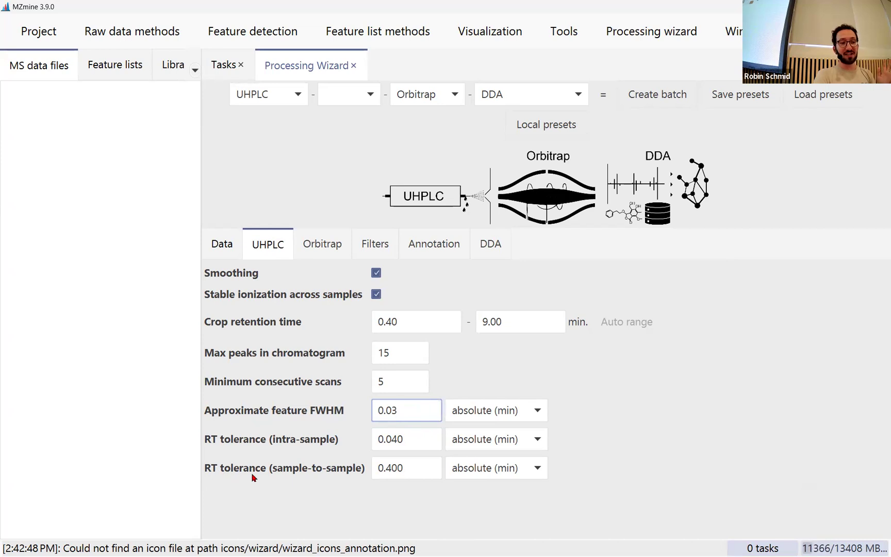
pyautogui.click(395, 469)
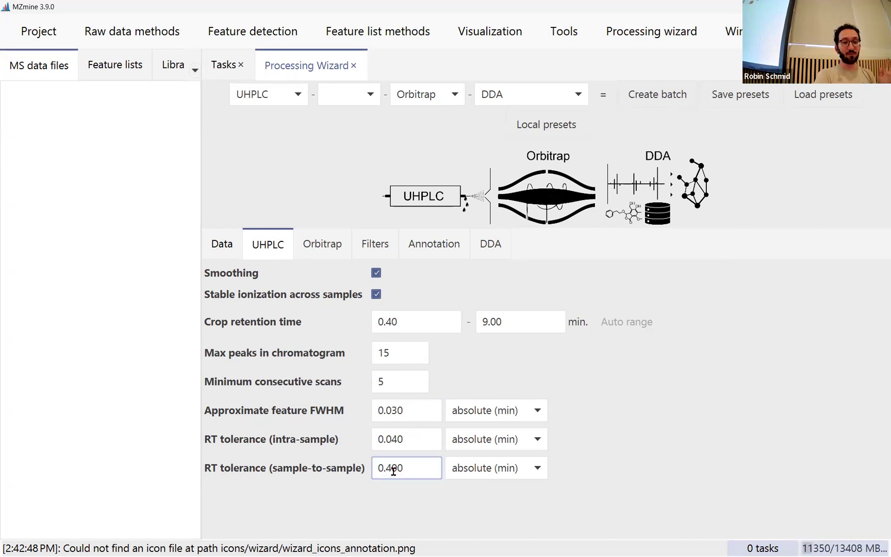
pyautogui.moveTo(392, 469); pyautogui.dragTo(387, 468)
pyautogui.write('1')
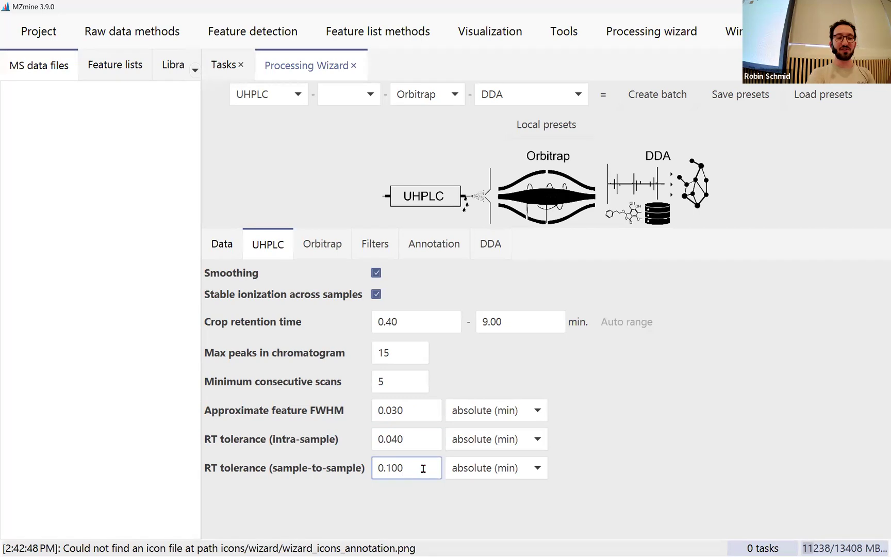
# Step: Review the UHPLC peak width and RT tolerance, plus the Orbitrap noise thresholds and minimum feature height
pyautogui.doubleClick(427, 410)
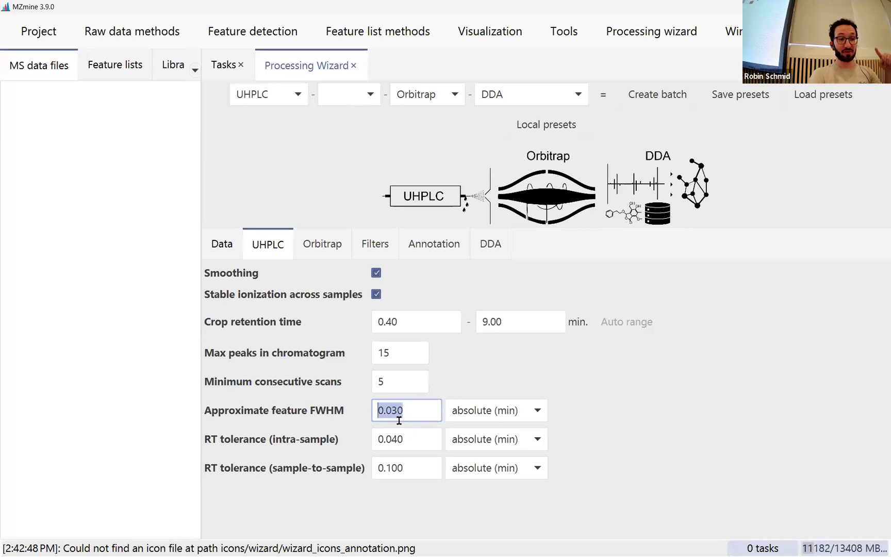
pyautogui.doubleClick(390, 468)
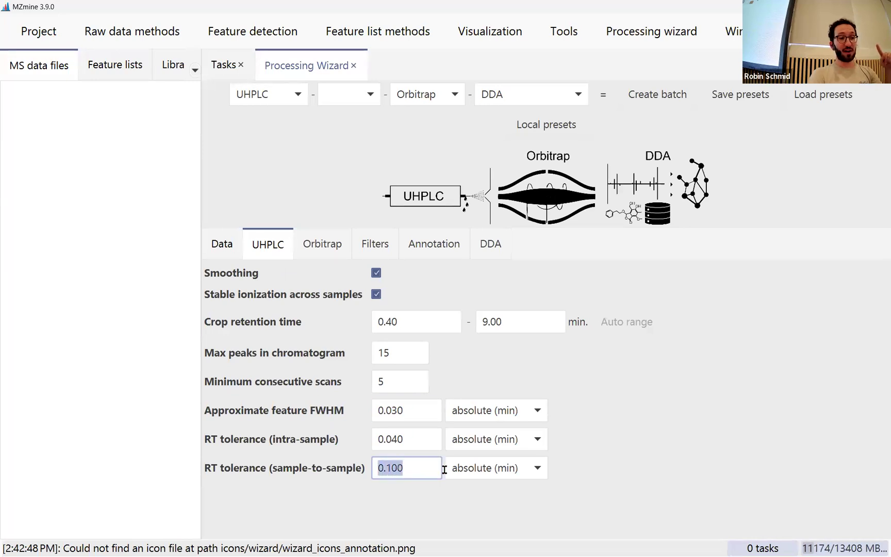
pyautogui.click(326, 244)
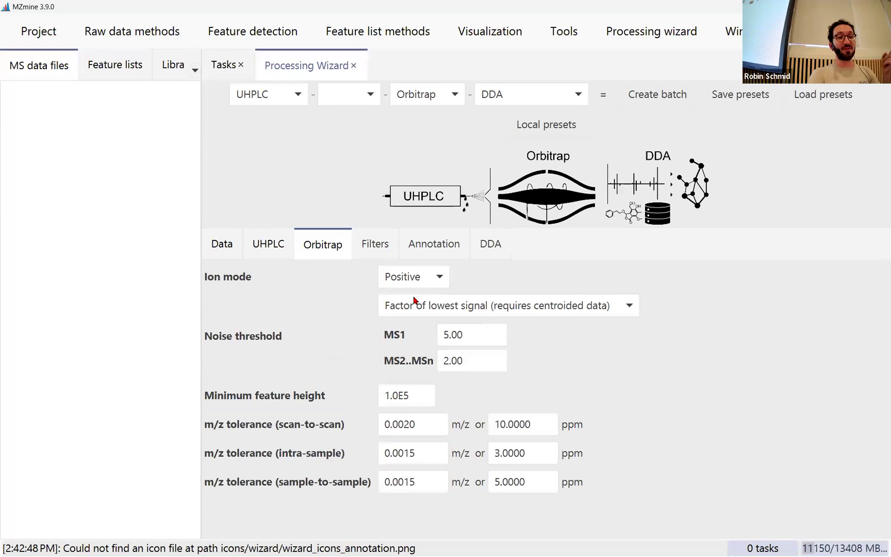
pyautogui.doubleClick(382, 393)
pyautogui.doubleClick(489, 362)
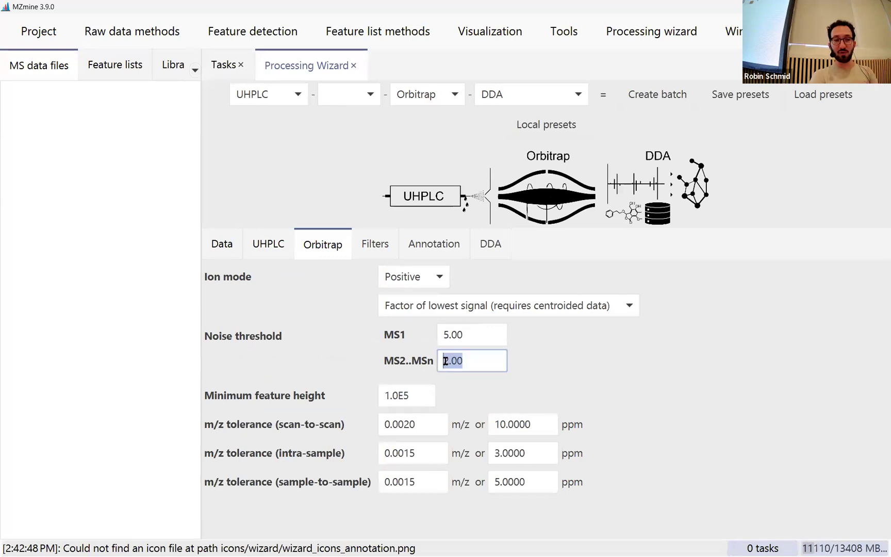
pyautogui.doubleClick(390, 395)
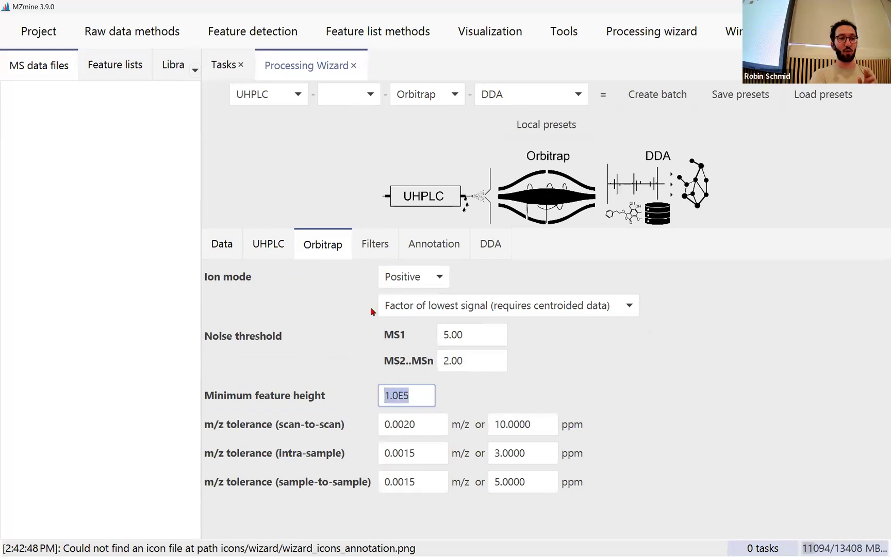
# Step: Set the original feature list handling in the filter settings to REMOVE
pyautogui.click(381, 247)
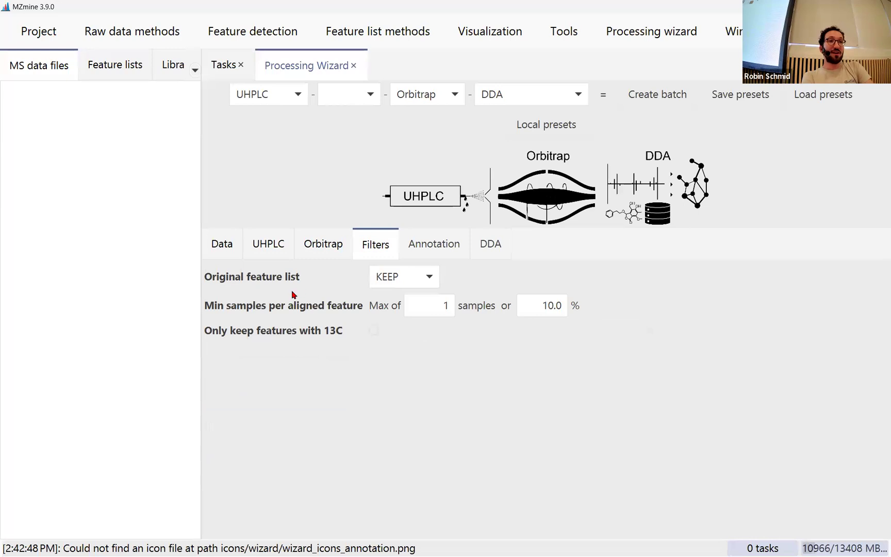
pyautogui.click(424, 279)
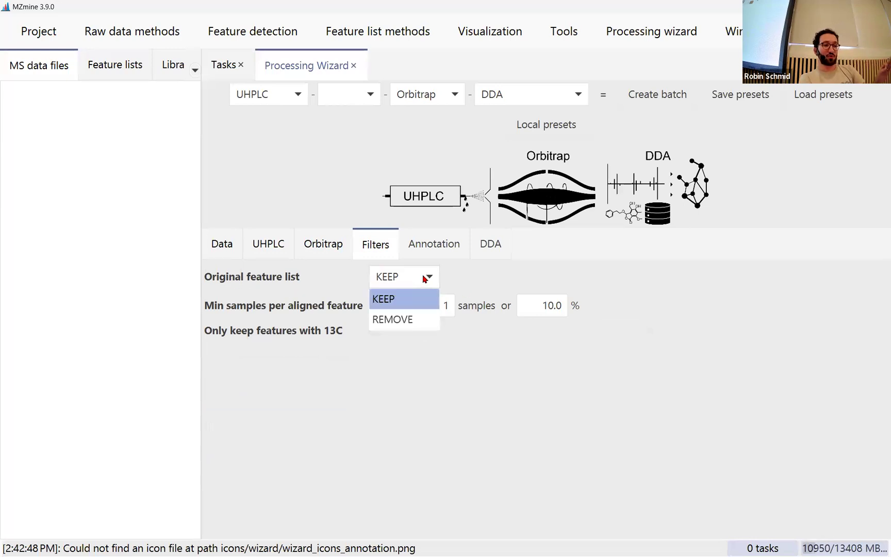
pyautogui.click(408, 317)
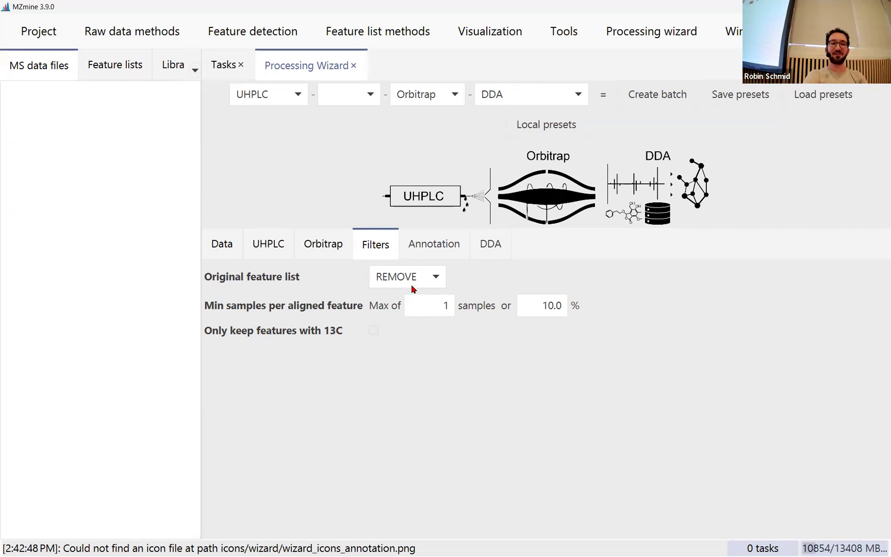
# Step: Review the spectral library file used for annotation and the DDA export path for the results
pyautogui.click(439, 250)
pyautogui.click(514, 305)
pyautogui.click(547, 356)
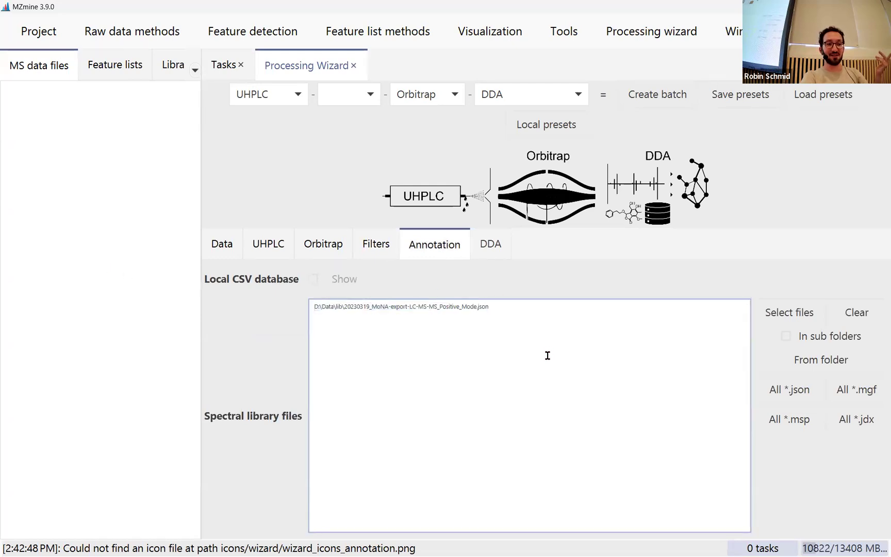
pyautogui.click(496, 250)
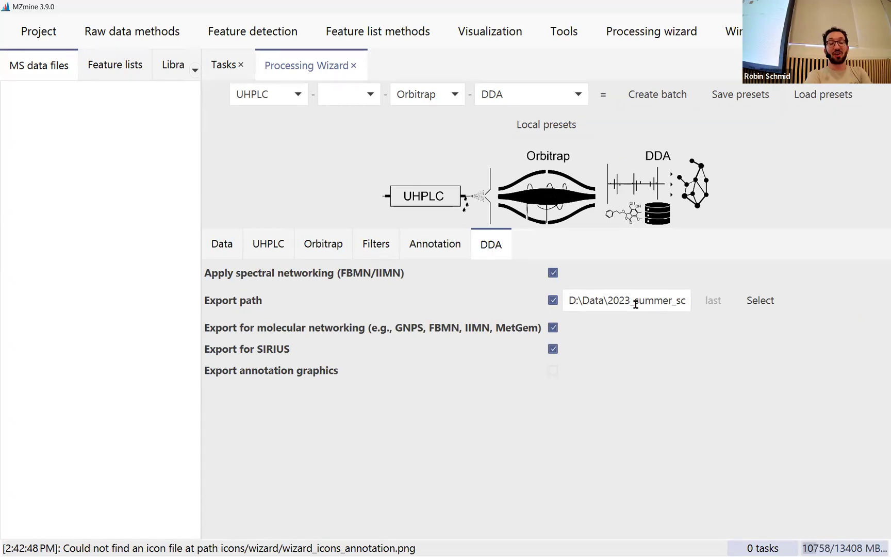
pyautogui.moveTo(634, 302); pyautogui.dragTo(751, 302)
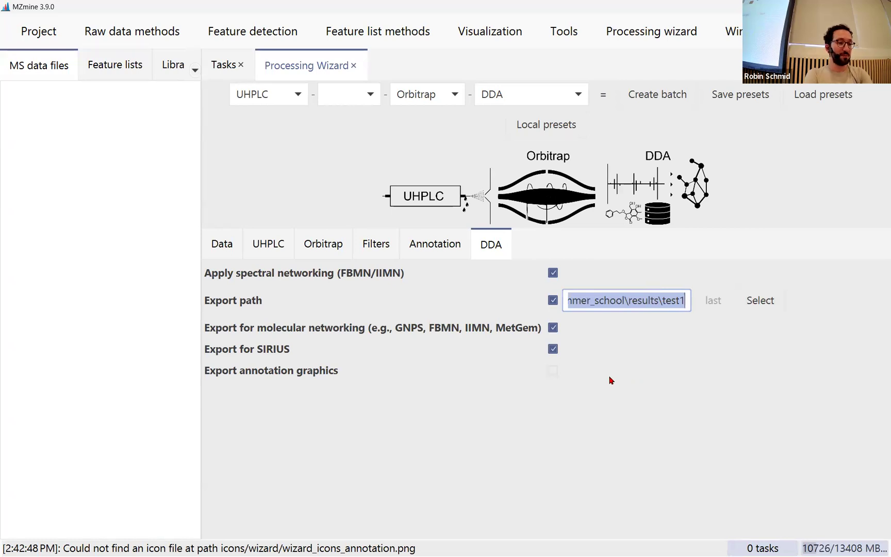
pyautogui.click(649, 317)
pyautogui.click(647, 300)
pyautogui.moveTo(669, 300); pyautogui.dragTo(746, 294)
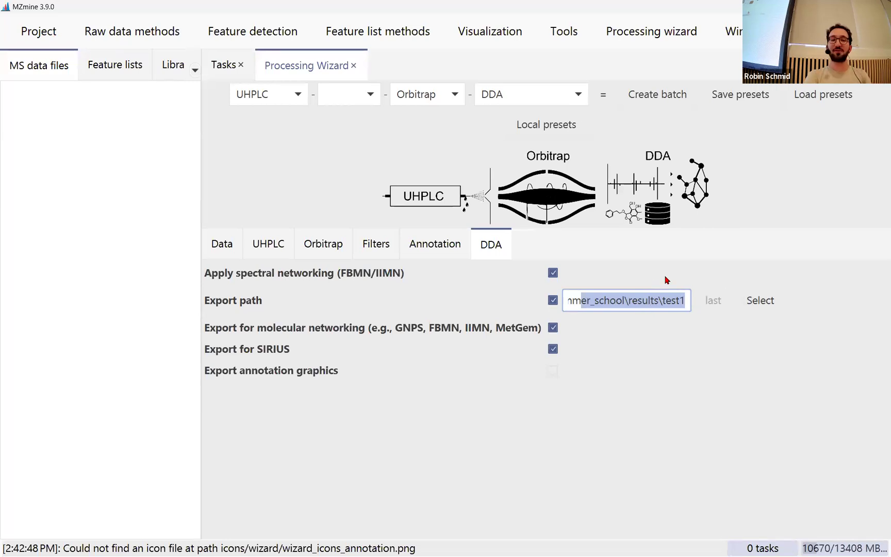
pyautogui.click(649, 295)
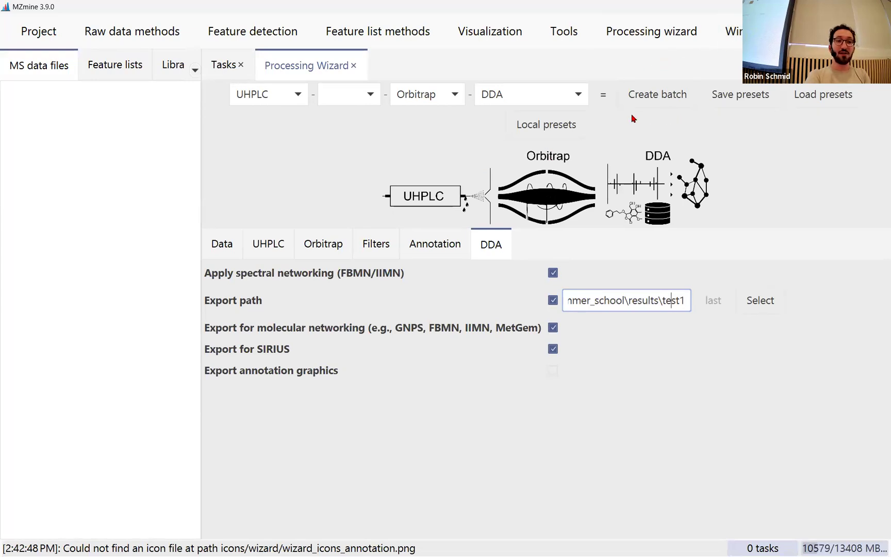
# Step: Save the wizard settings as a preset named 2023_summer_school_session with all parts included
pyautogui.click(737, 98)
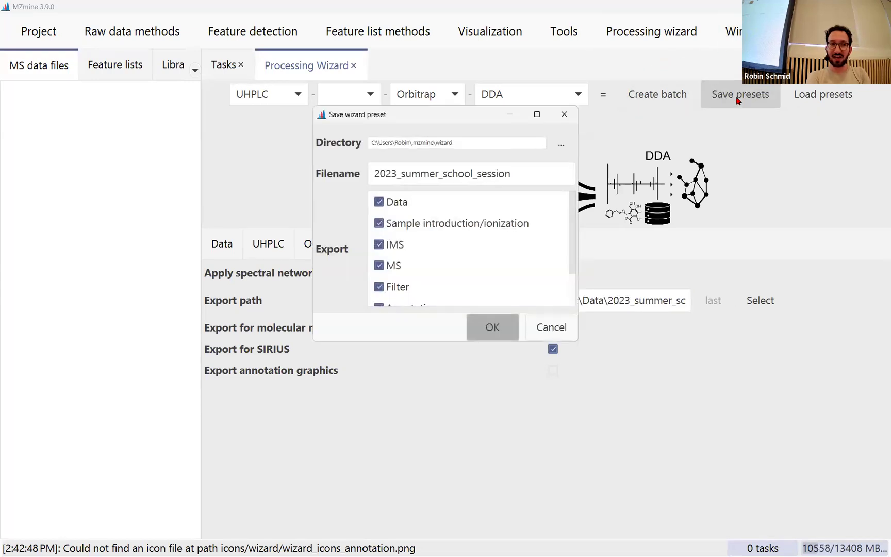
pyautogui.doubleClick(494, 170)
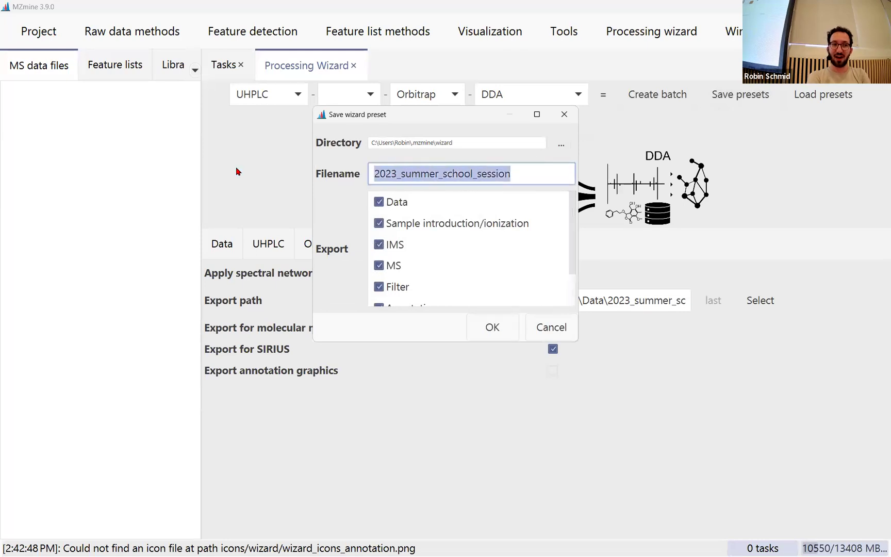
pyautogui.click(496, 171)
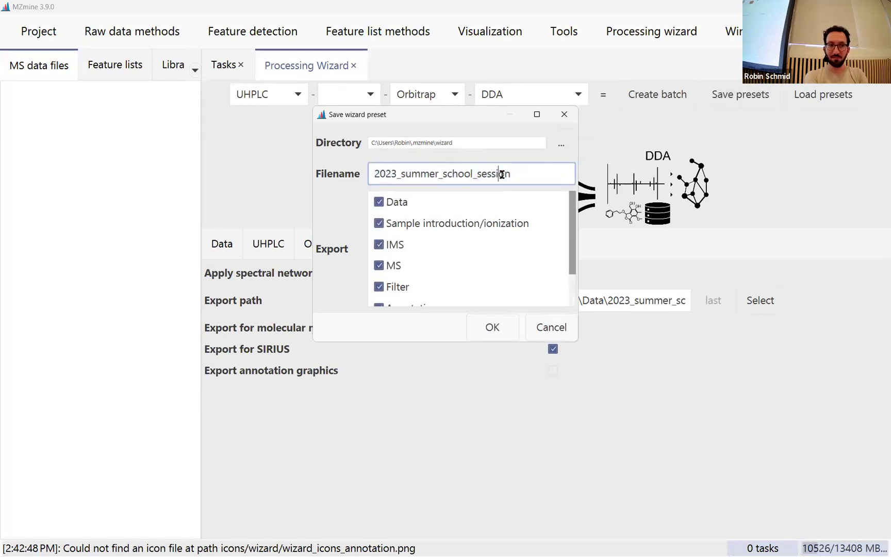
pyautogui.click(493, 327)
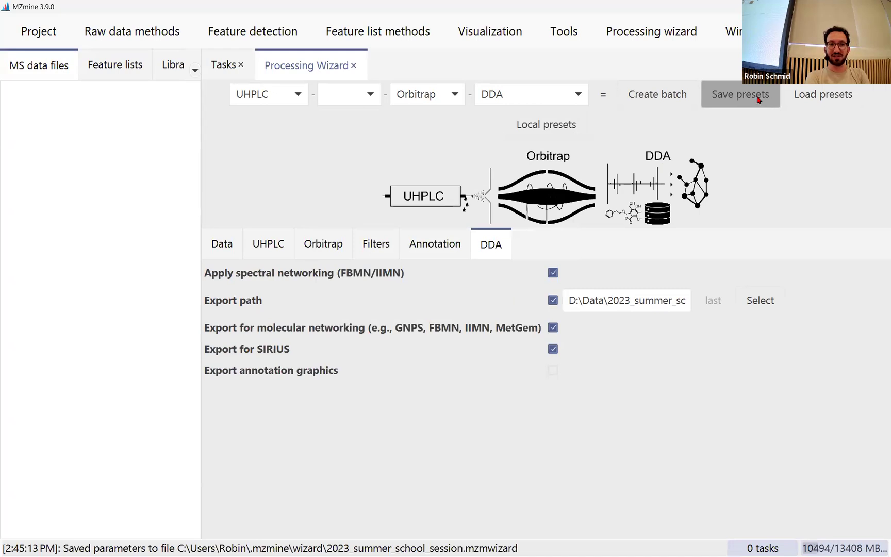
pyautogui.click(735, 99)
pyautogui.click(503, 330)
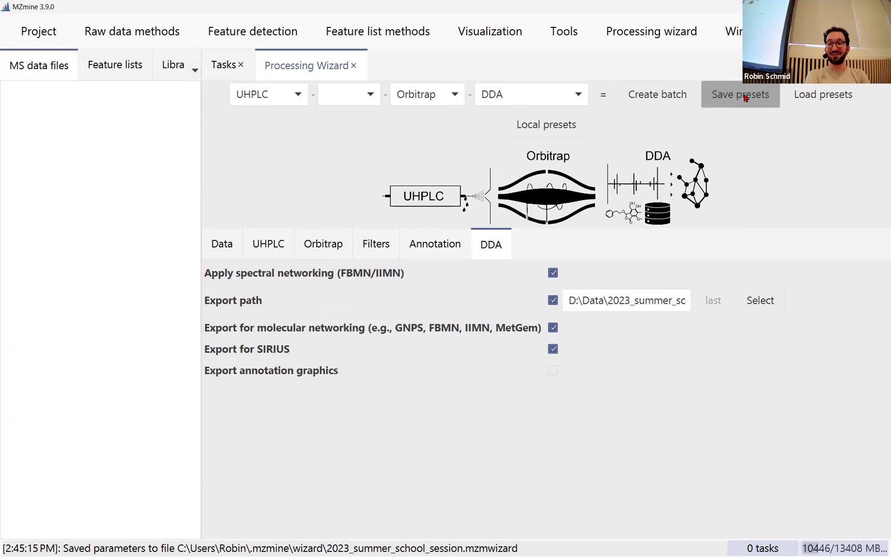
# Step: Create a batch from the wizard settings, view its module queue and close it without running
pyautogui.click(651, 98)
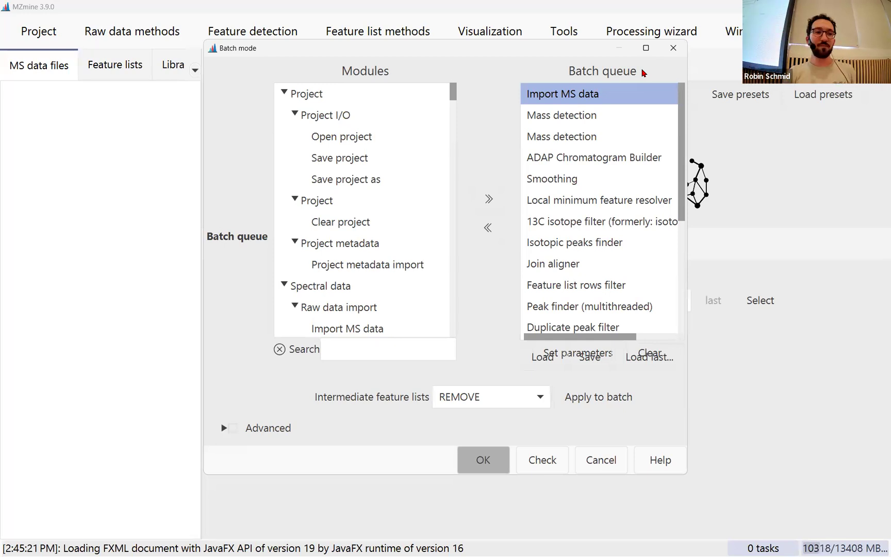
pyautogui.click(673, 47)
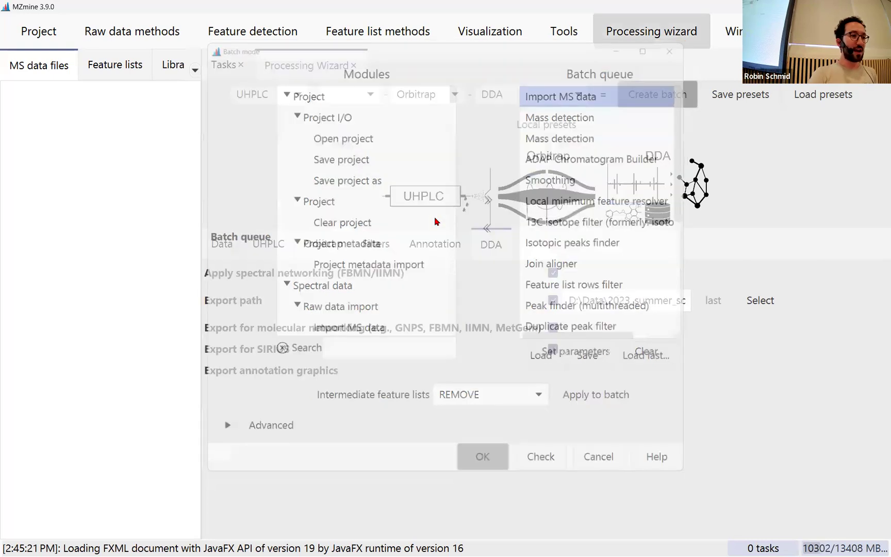
# Step: Review the UHPLC settings for chromatogram peaks, minimum consecutive scans, feature FWHM and sample-to-sample retention time tolerance
pyautogui.click(269, 247)
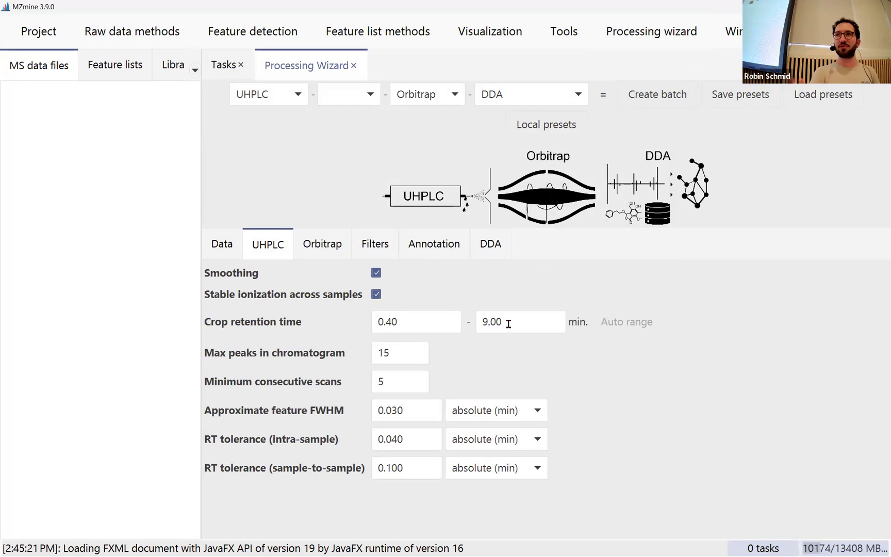
pyautogui.doubleClick(404, 345)
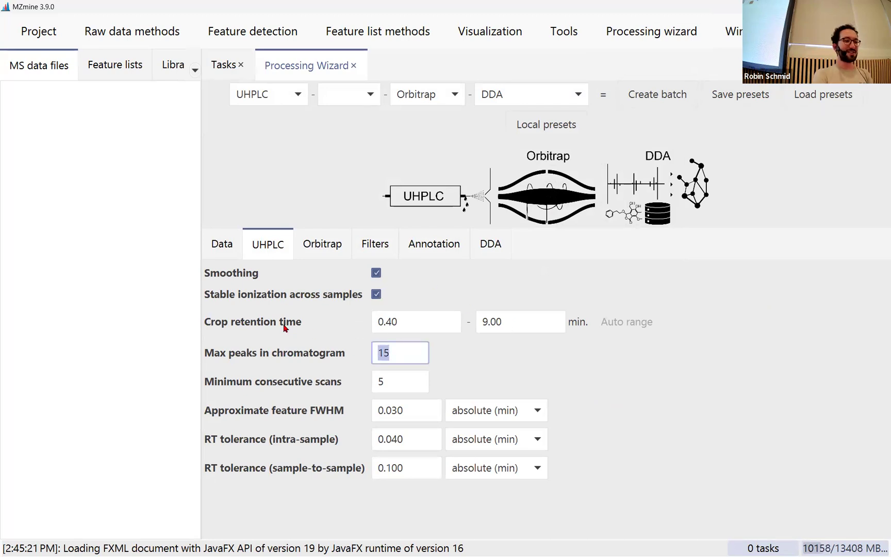
pyautogui.click(403, 373)
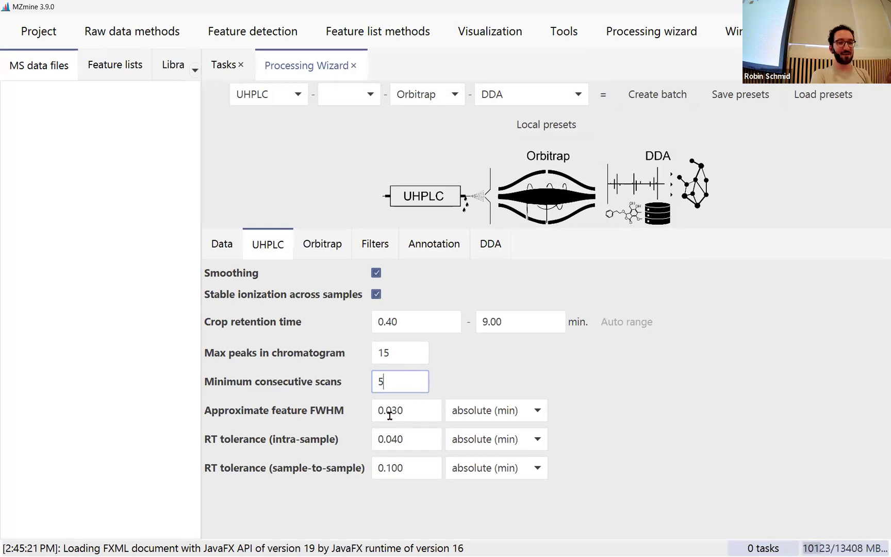
pyautogui.moveTo(394, 410); pyautogui.dragTo(432, 409)
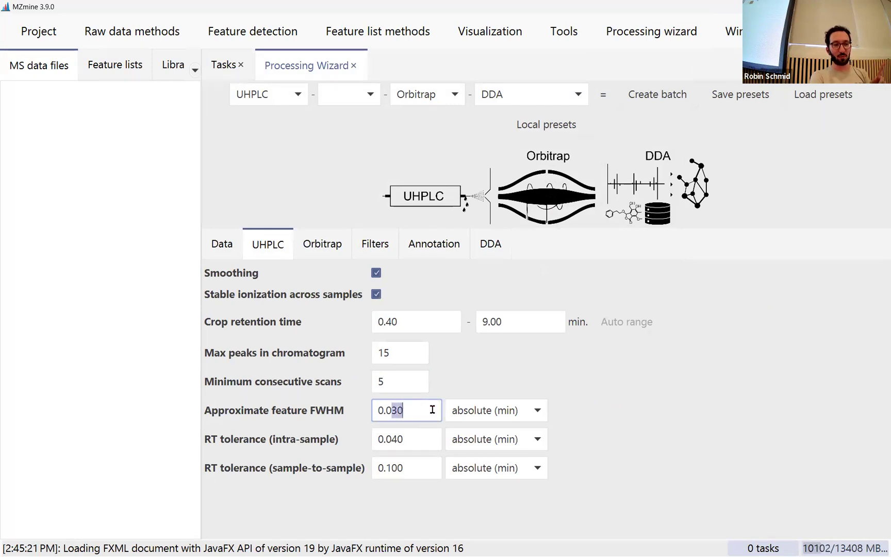
pyautogui.moveTo(415, 467); pyautogui.dragTo(288, 471)
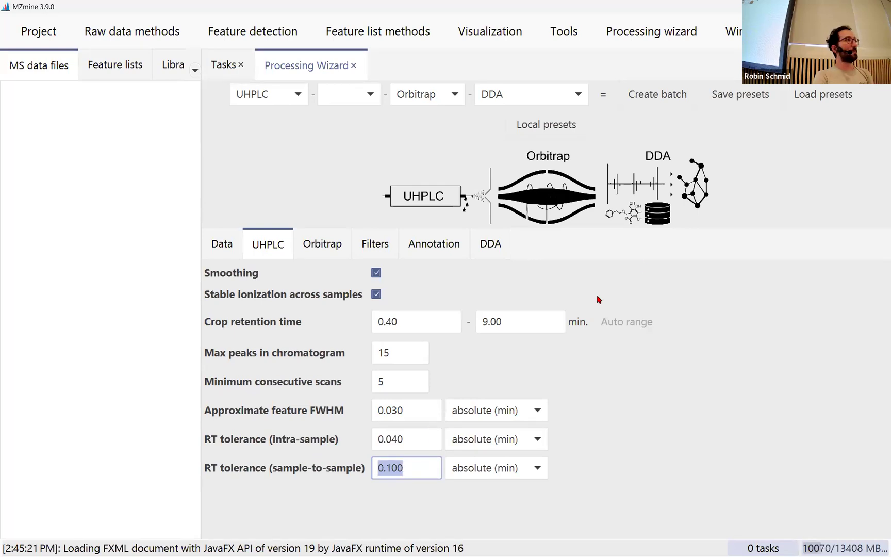
# Step: Review the Orbitrap minimum feature height and MS2 noise threshold, and the original feature list options in the filter settings
pyautogui.click(325, 242)
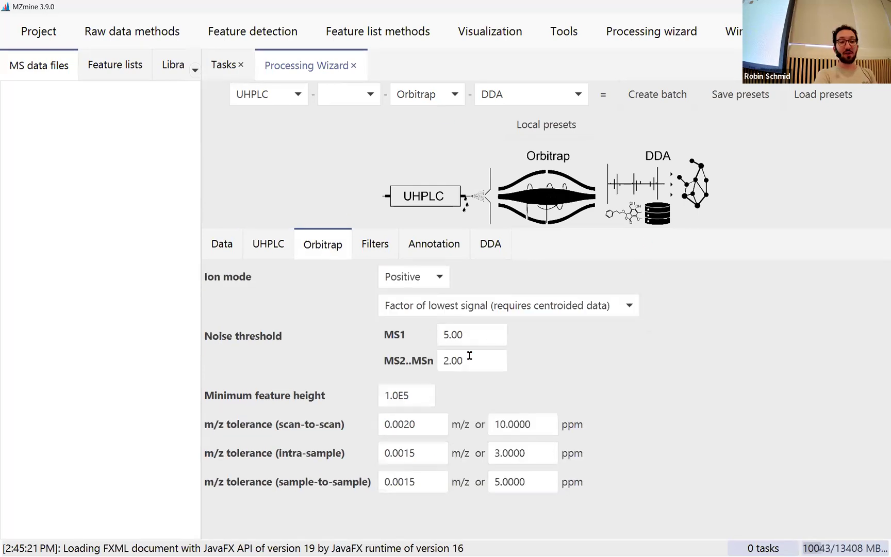
pyautogui.doubleClick(407, 391)
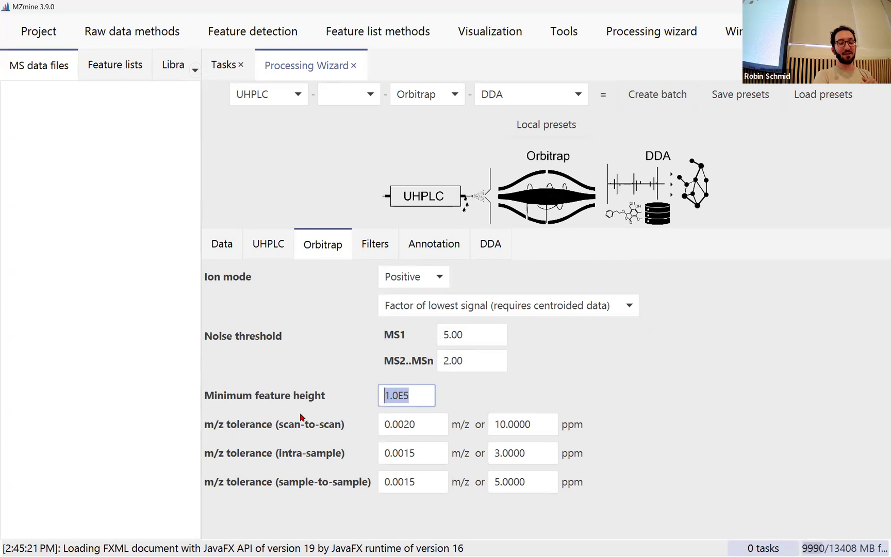
pyautogui.doubleClick(464, 356)
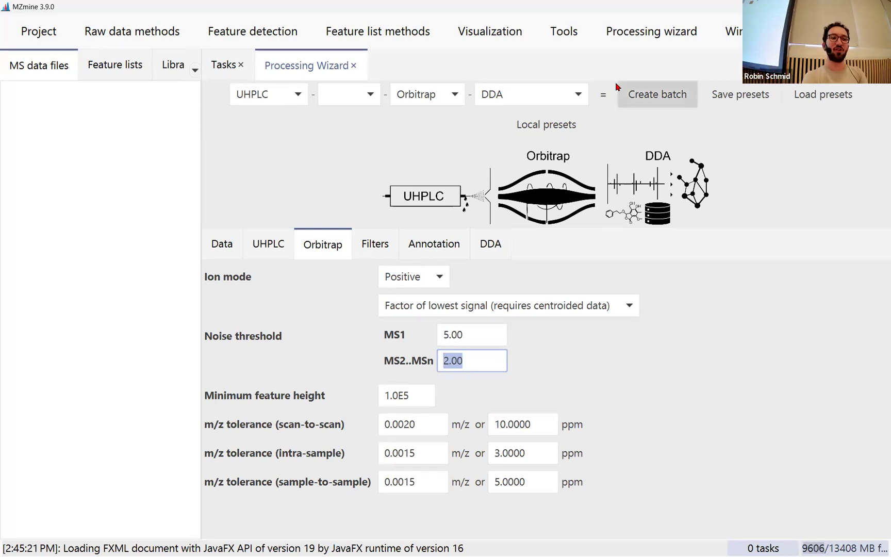
pyautogui.click(379, 245)
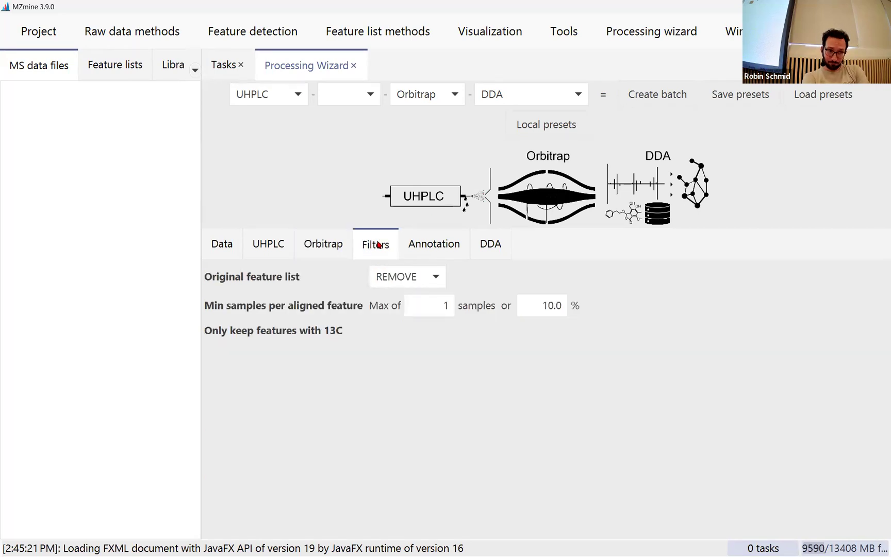
pyautogui.click(396, 279)
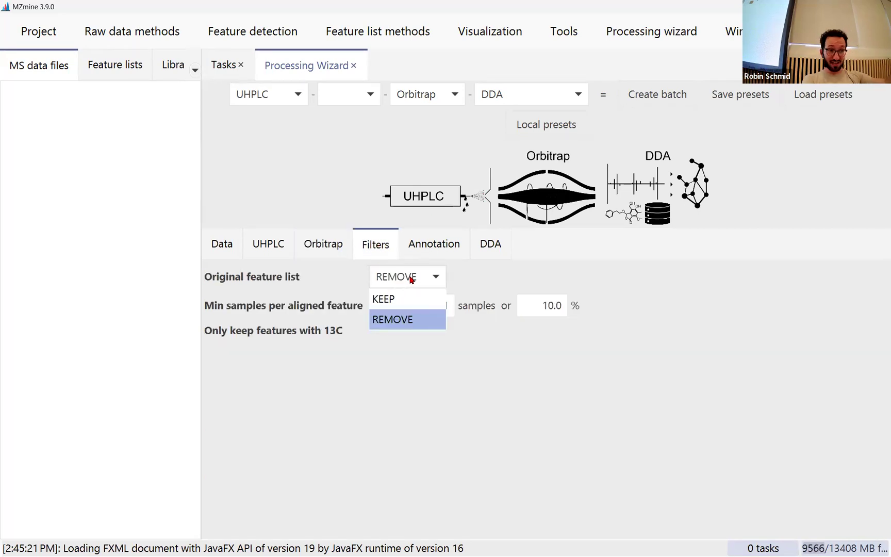
pyautogui.click(411, 278)
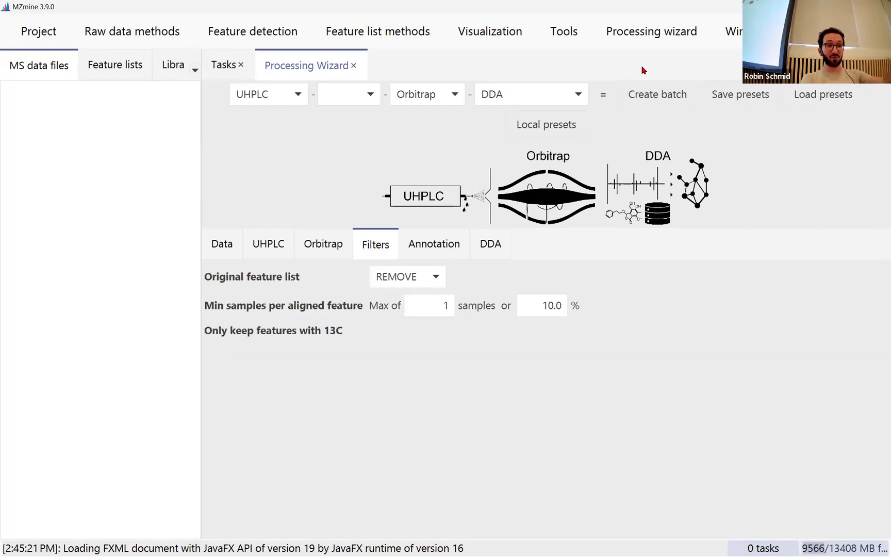
# Step: Create the batch from the wizard settings and save its queue as 2023_summer_school.xml, replacing the existing file
pyautogui.click(641, 98)
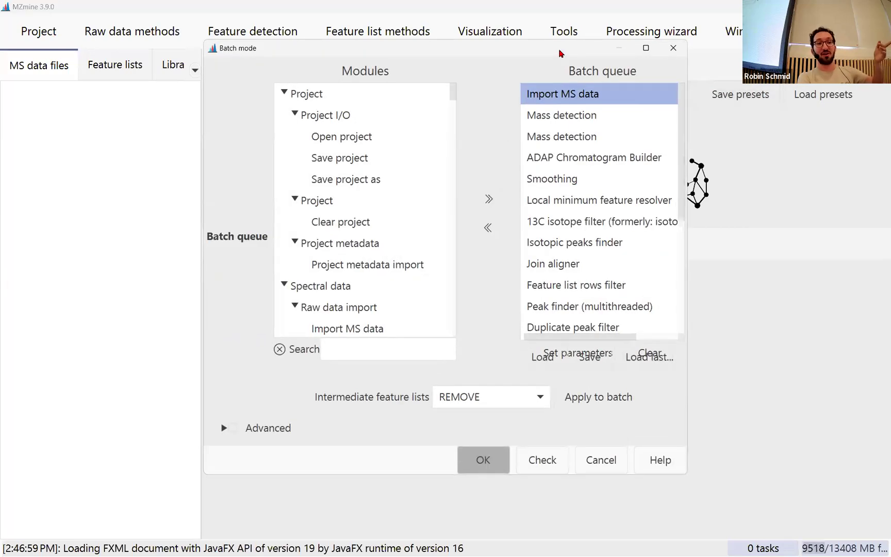
pyautogui.moveTo(550, 48); pyautogui.dragTo(517, 30)
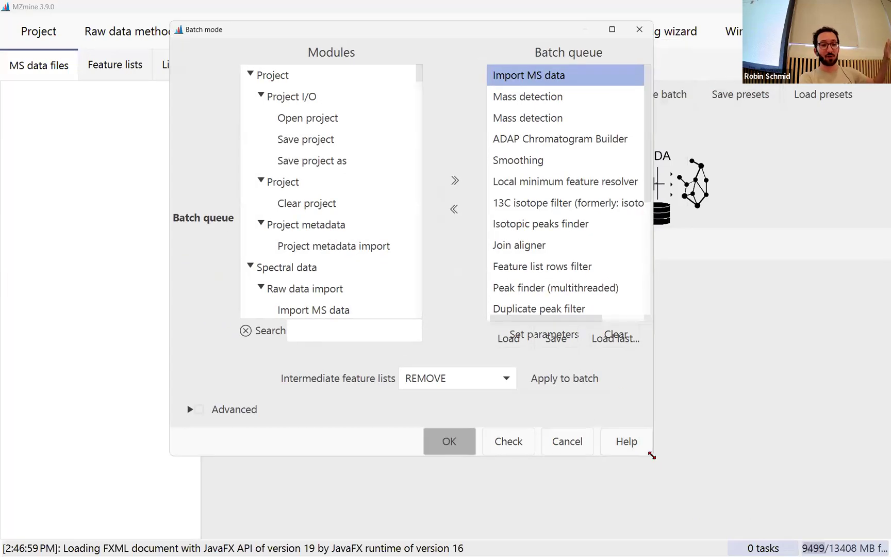
pyautogui.moveTo(650, 456); pyautogui.dragTo(755, 527)
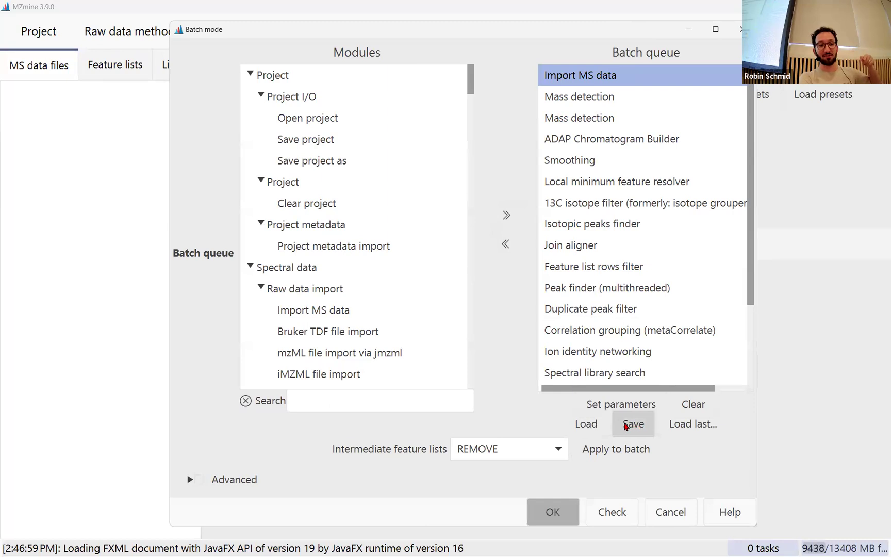
pyautogui.click(641, 431)
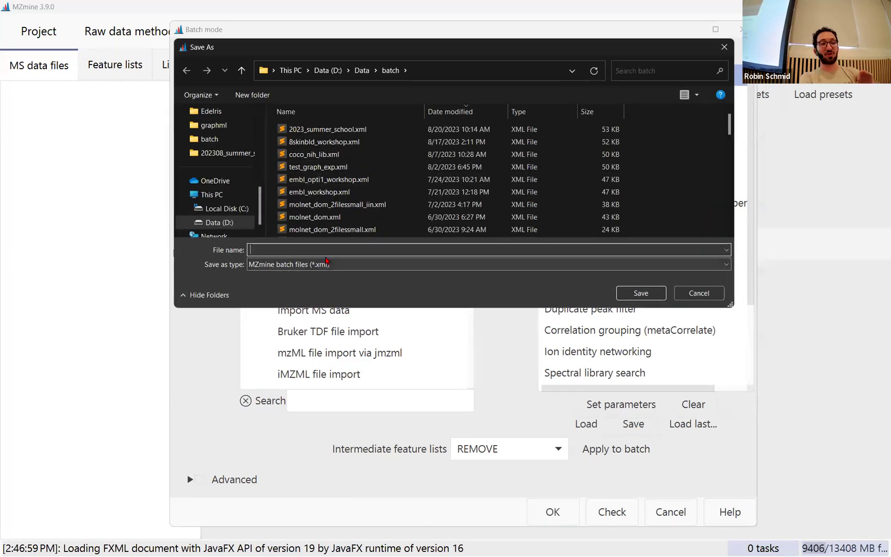
pyautogui.click(323, 130)
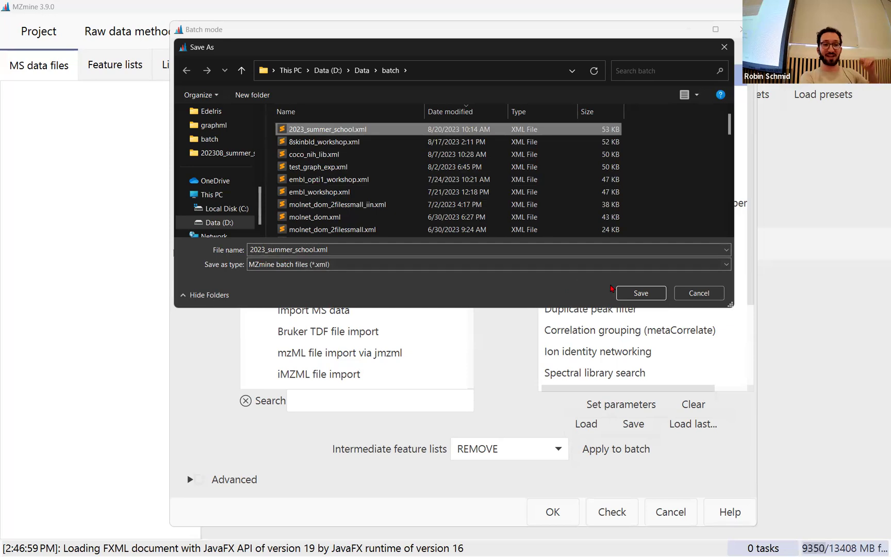
pyautogui.click(629, 293)
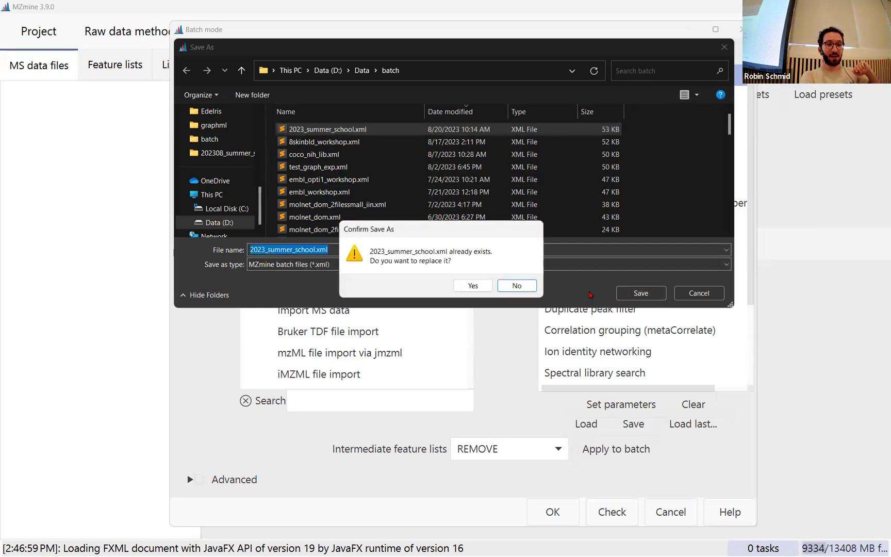
pyautogui.click(484, 287)
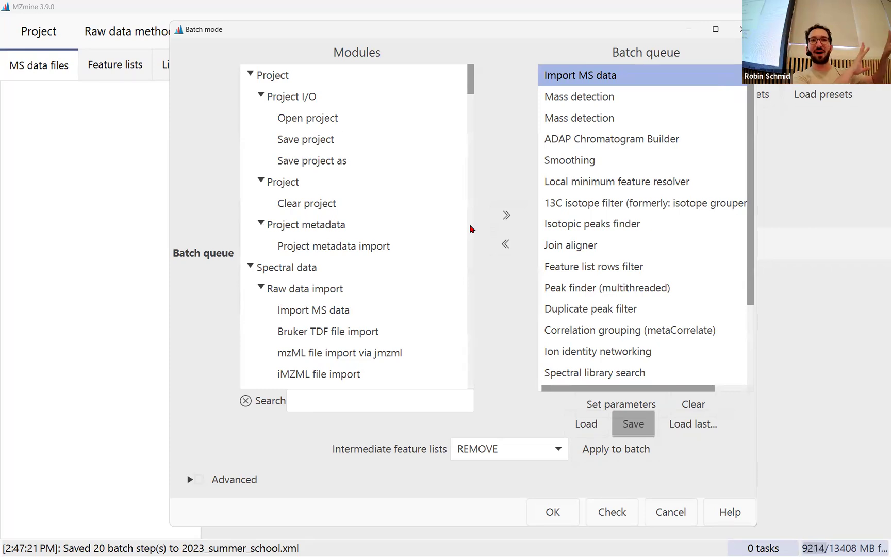
pyautogui.click(632, 426)
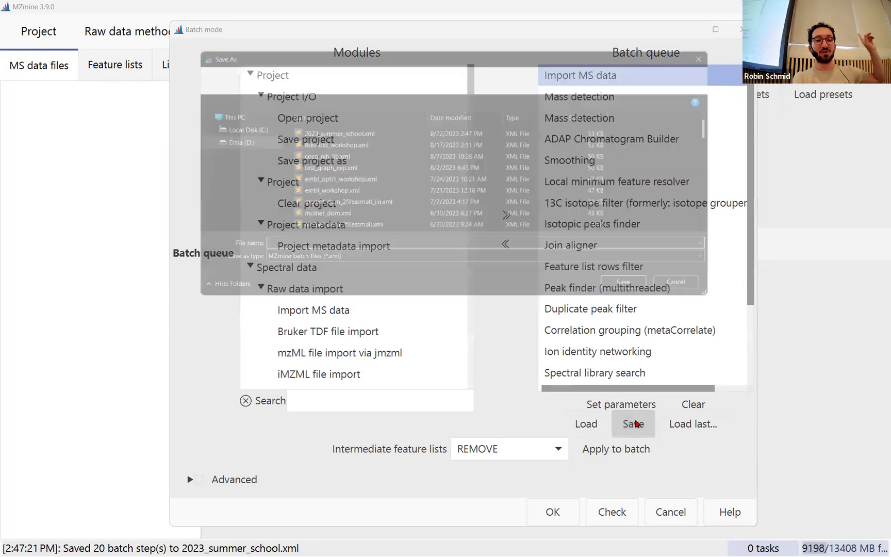
pyautogui.click(330, 129)
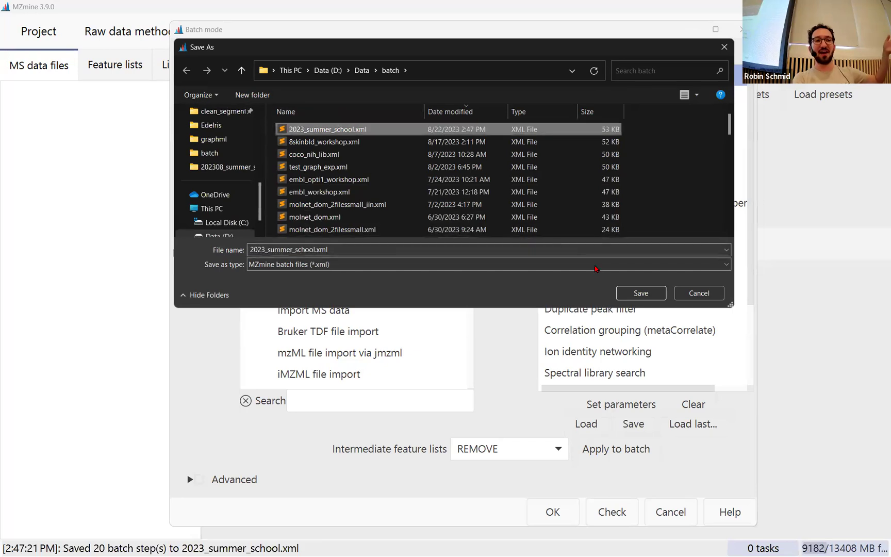
pyautogui.click(654, 298)
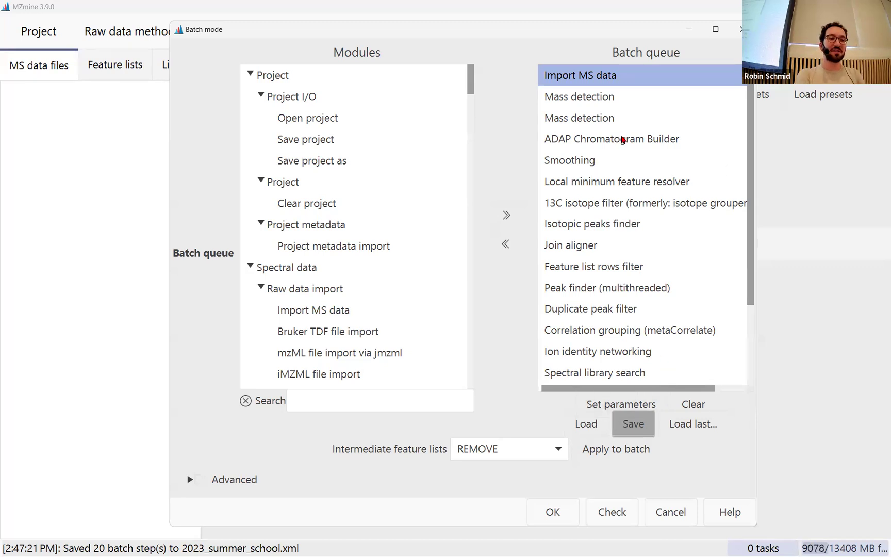
# Step: Run the batch and display the progress of its tasks
pyautogui.click(621, 140)
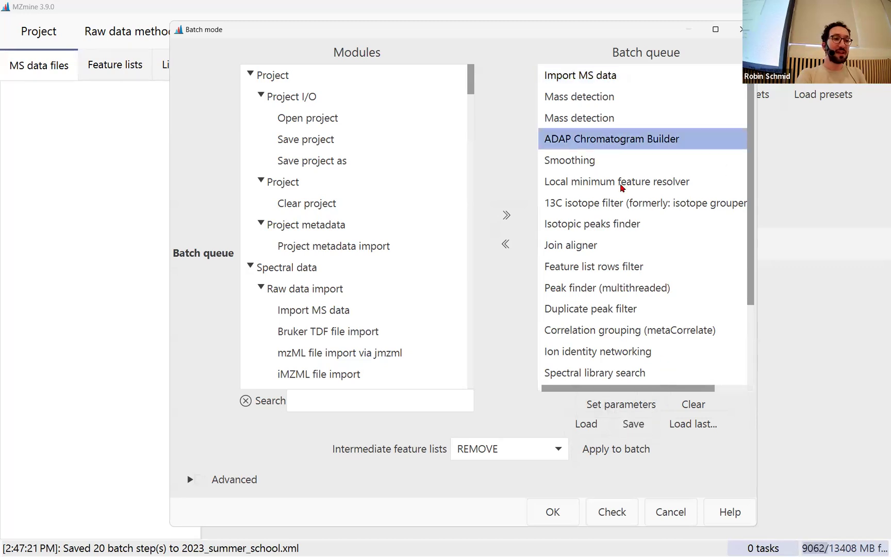
pyautogui.click(550, 512)
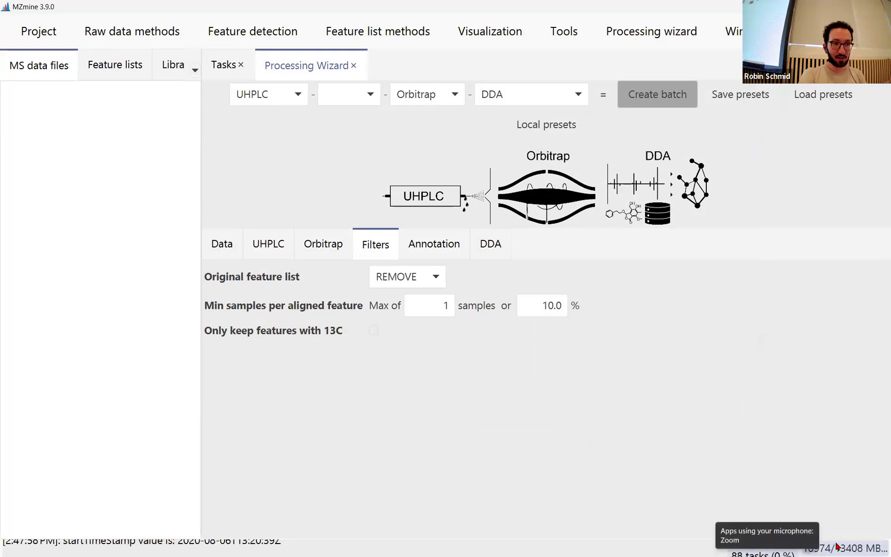
pyautogui.click(223, 65)
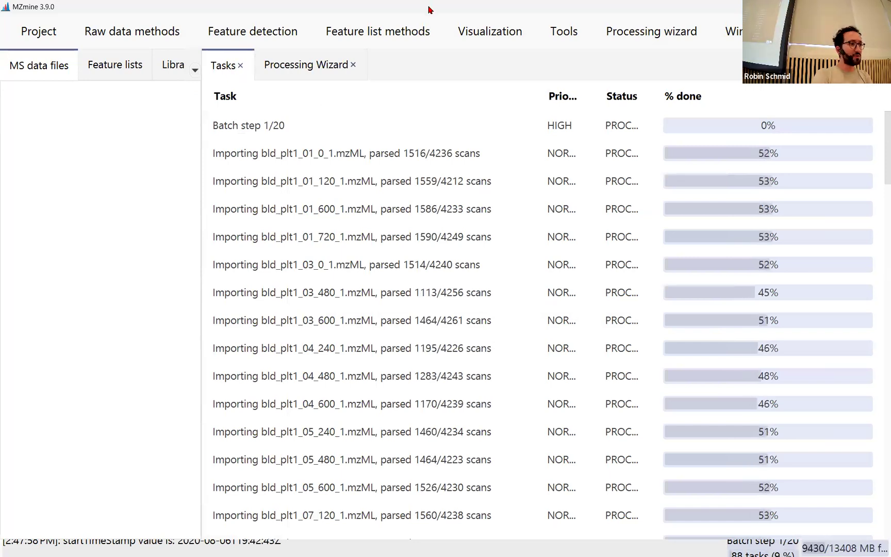
# Step: Take the main window out of its maximized state and resize it to span the screen width
pyautogui.moveTo(428, 6); pyautogui.dragTo(602, 171)
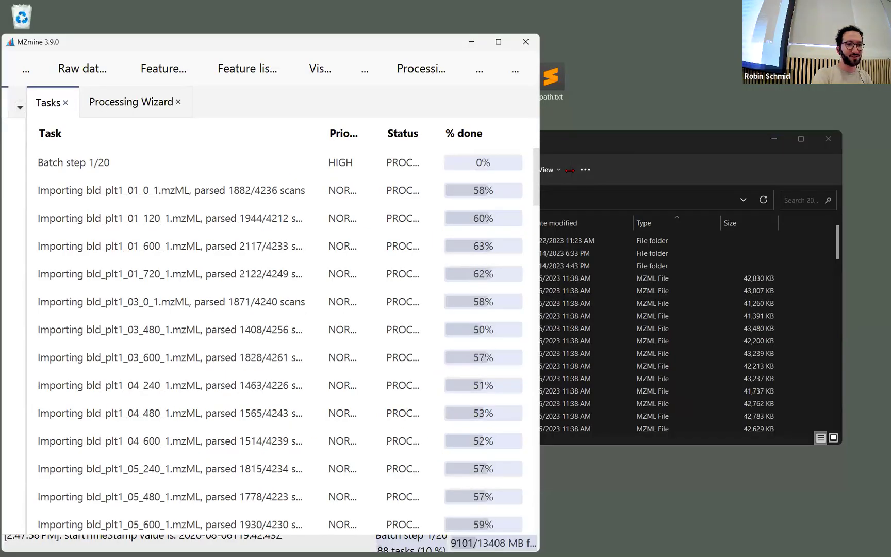
pyautogui.moveTo(569, 170); pyautogui.dragTo(888, 172)
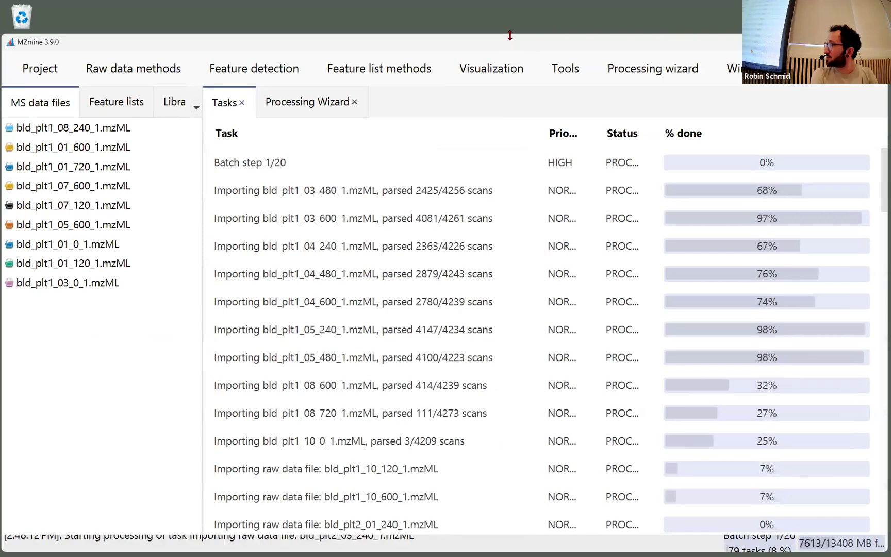
pyautogui.moveTo(512, 80); pyautogui.dragTo(510, 42)
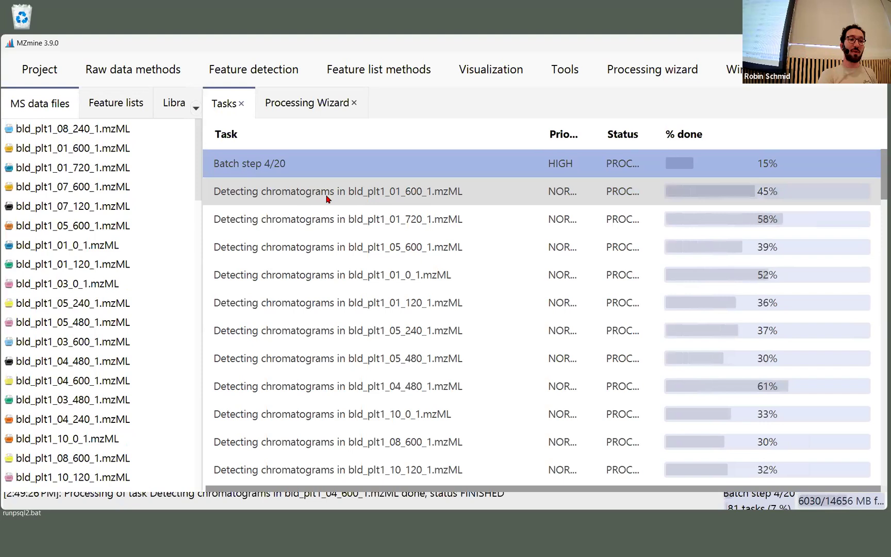
# Step: Check the aligned feature lists, open the raw data overview of bld_plt1_07_600_1.mzML and show the spectrum of its m/z 183.1493 peak
pyautogui.click(116, 102)
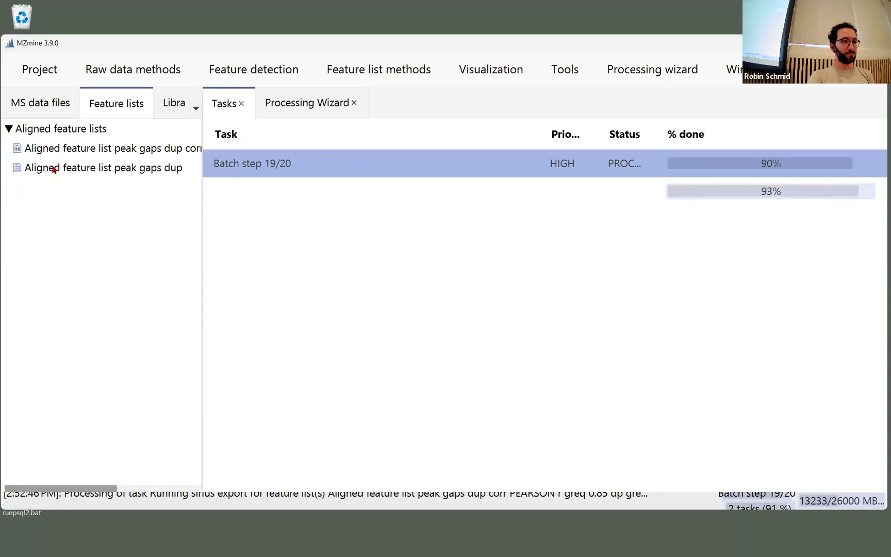
pyautogui.click(47, 104)
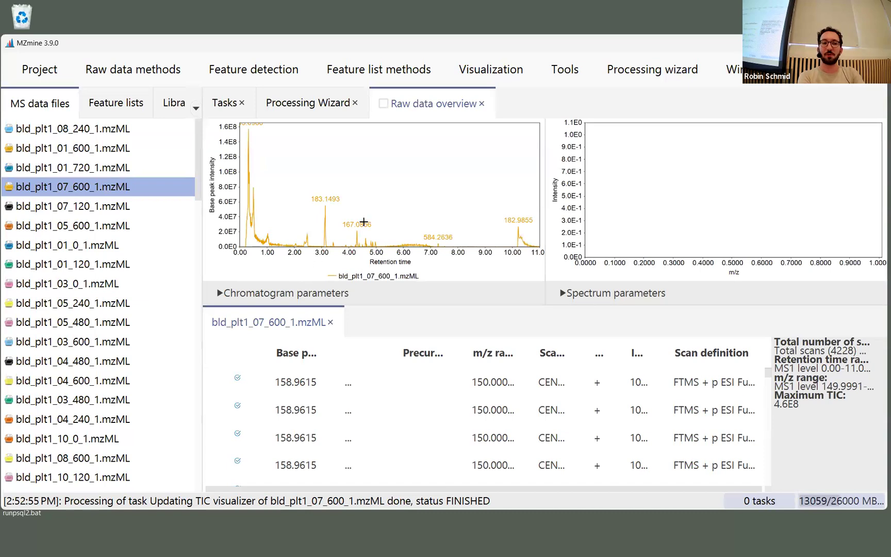
pyautogui.moveTo(309, 182); pyautogui.dragTo(390, 248)
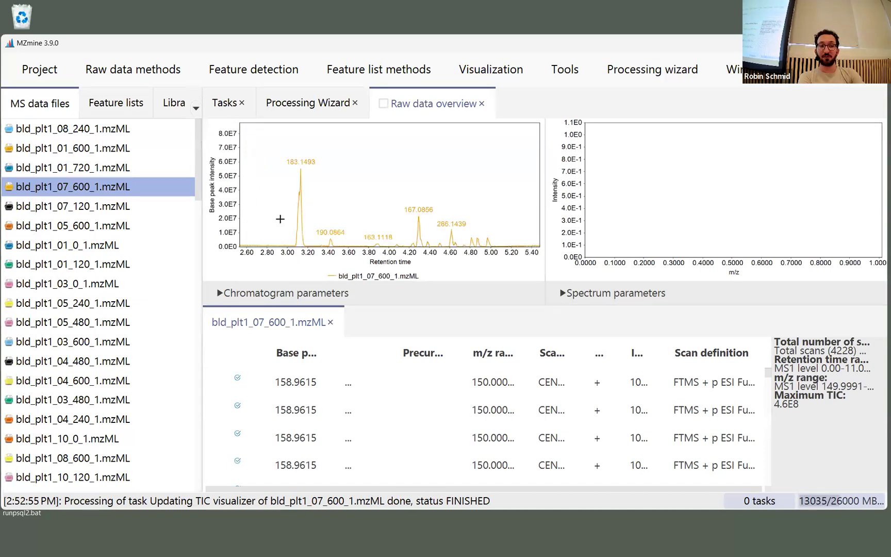
pyautogui.click(292, 146)
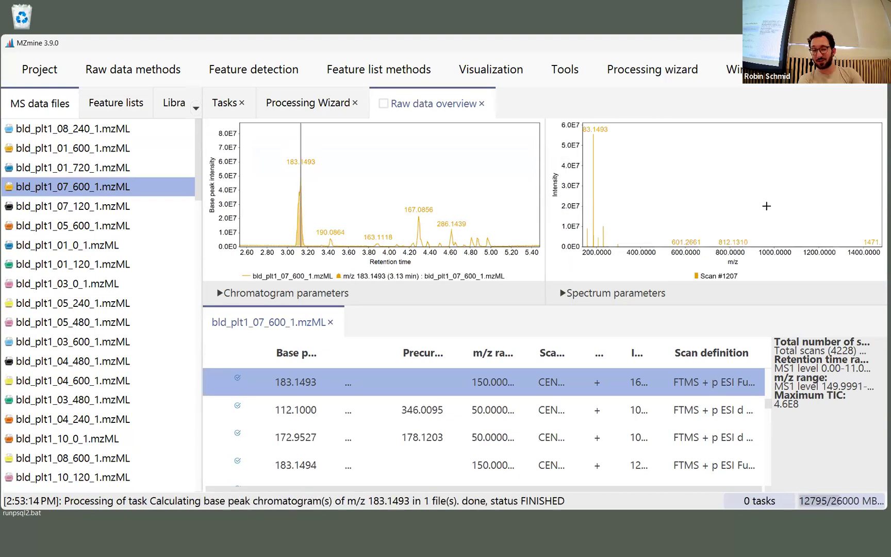
# Step: Open the graphics export settings for the base peak chromatogram and set the export format to PNG
pyautogui.rightClick(307, 266)
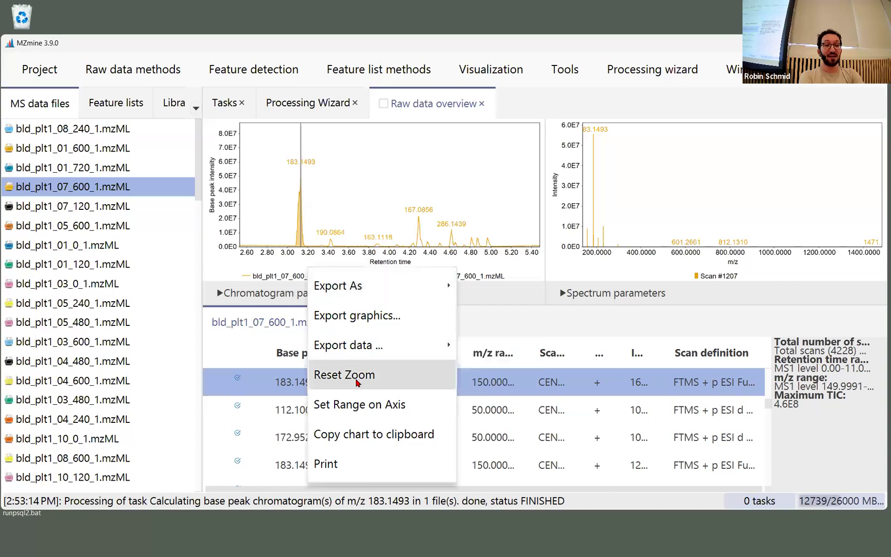
pyautogui.moveTo(343, 331)
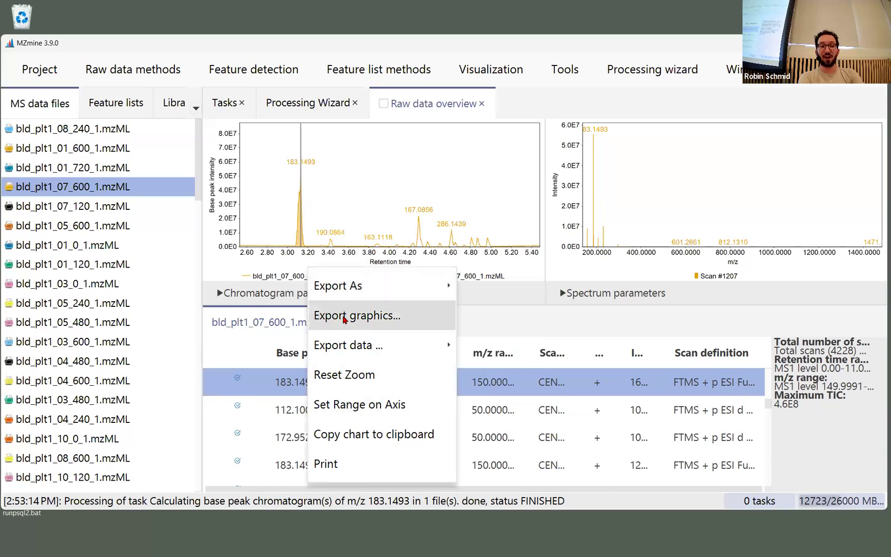
pyautogui.click(344, 319)
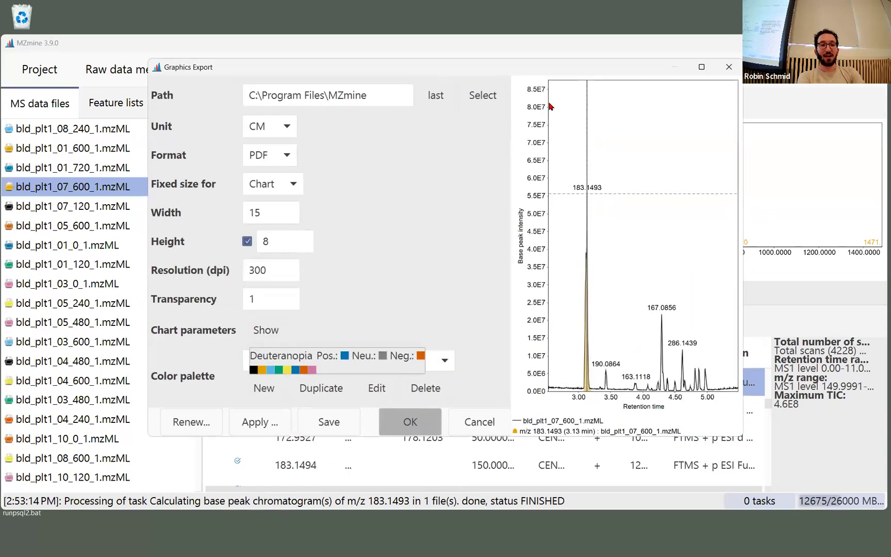
pyautogui.moveTo(561, 68); pyautogui.dragTo(457, 72)
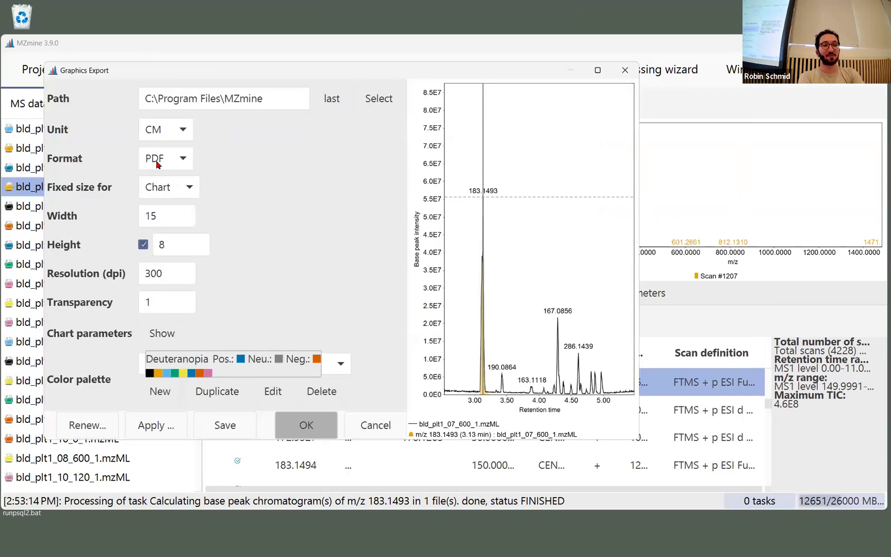
pyautogui.click(158, 161)
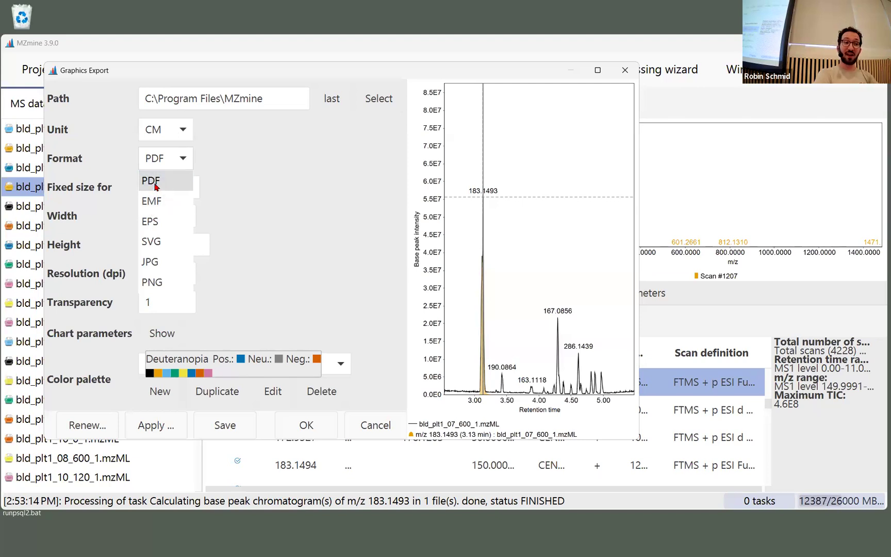
pyautogui.click(167, 280)
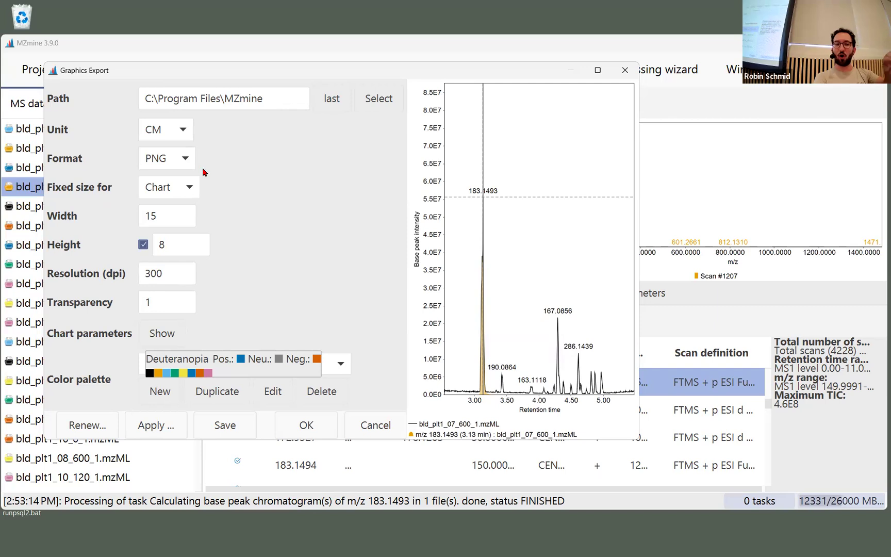
pyautogui.click(180, 159)
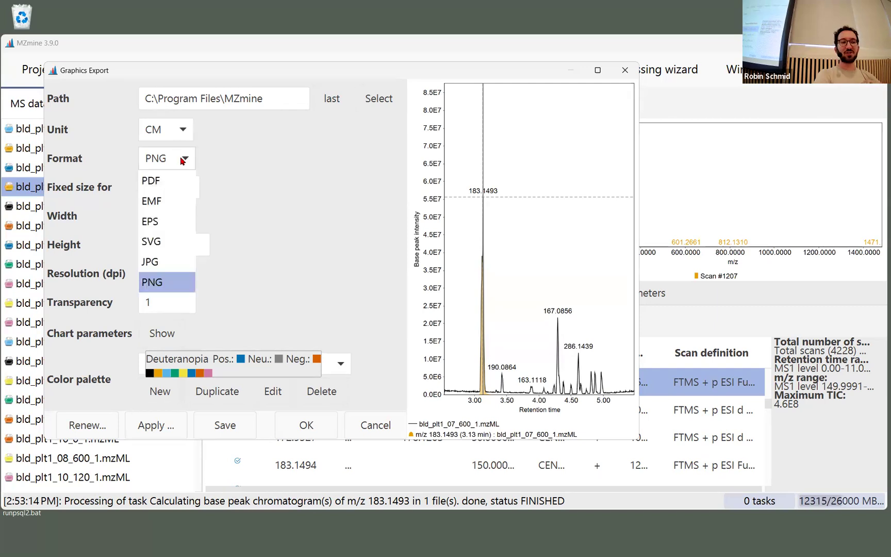
pyautogui.click(316, 183)
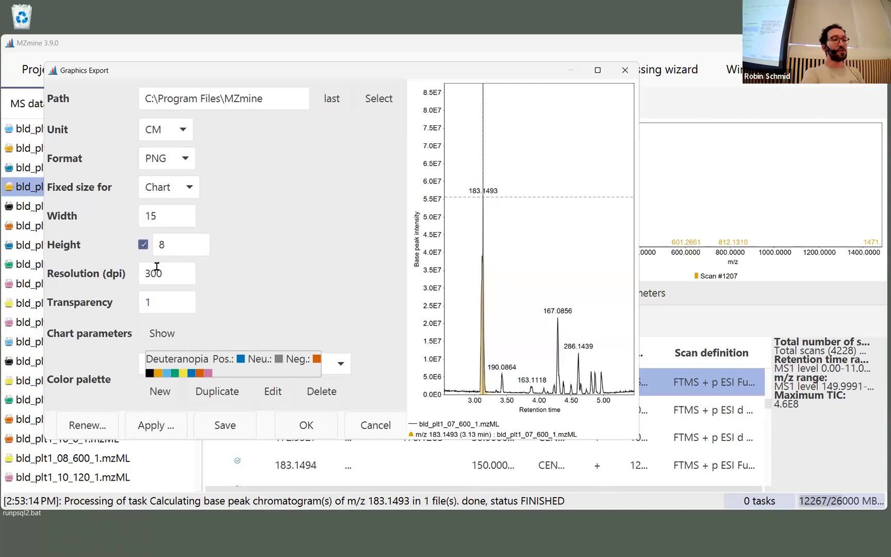
# Step: Apply the theme and renew the preview of the 15 by 8 cm chart in an enlarged export dialog, then close it without exporting
pyautogui.moveTo(164, 223); pyautogui.dragTo(5, 159)
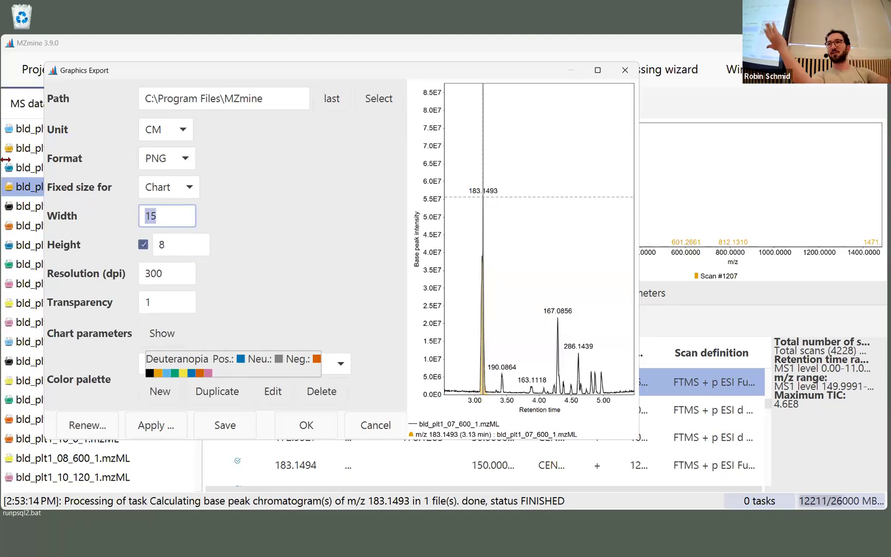
pyautogui.moveTo(184, 236); pyautogui.dragTo(86, 233)
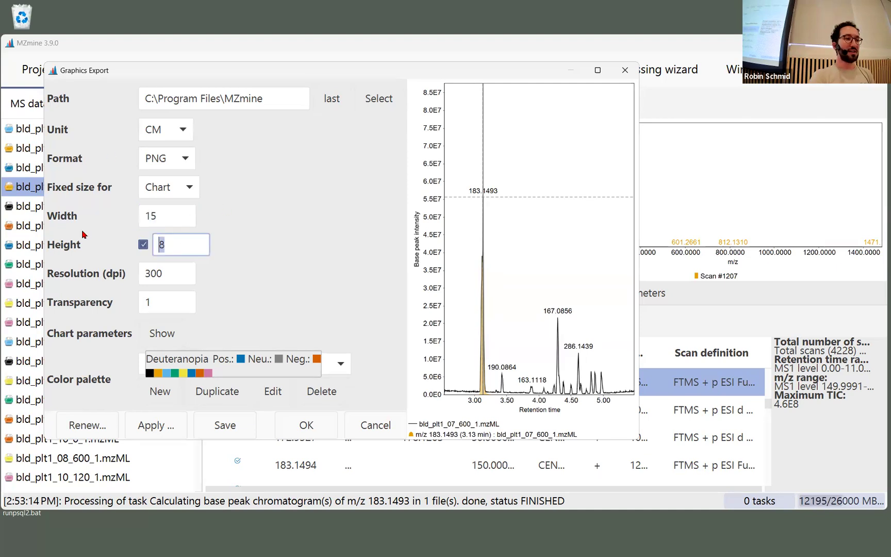
pyautogui.click(155, 426)
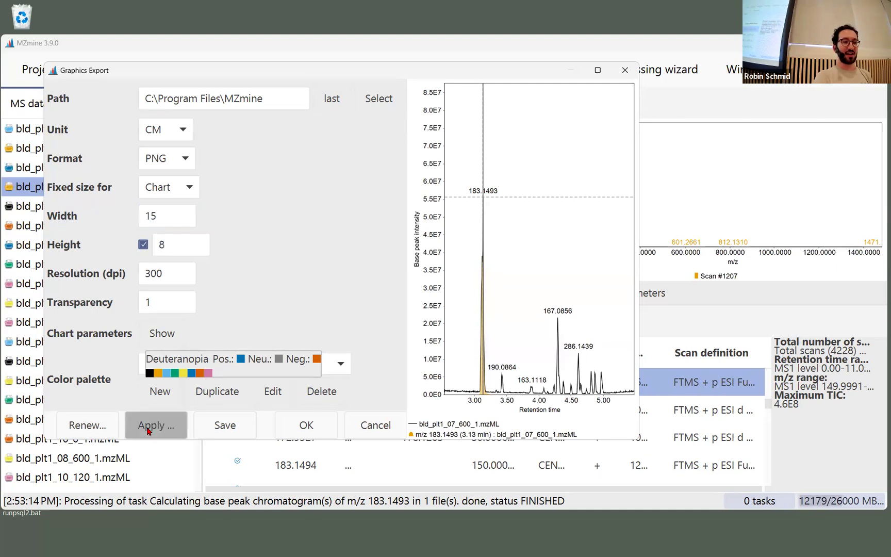
pyautogui.click(93, 424)
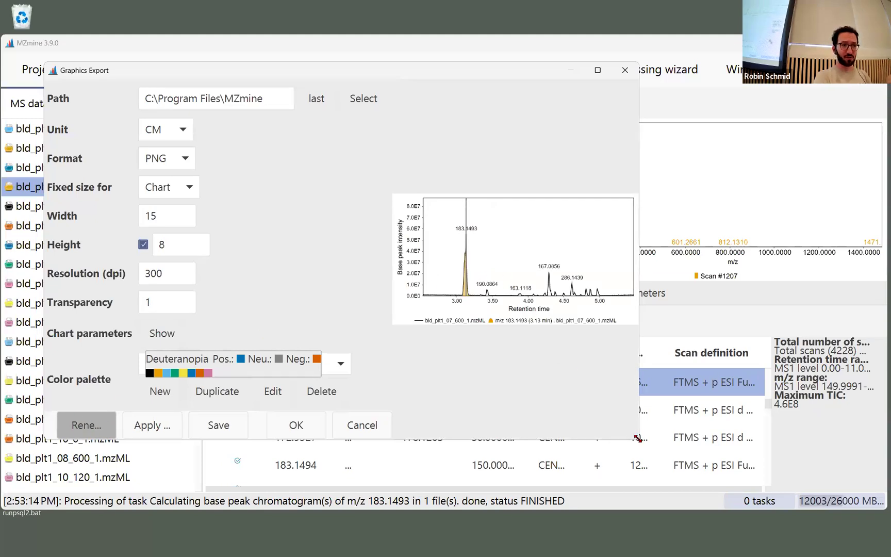
pyautogui.moveTo(638, 438); pyautogui.dragTo(843, 453)
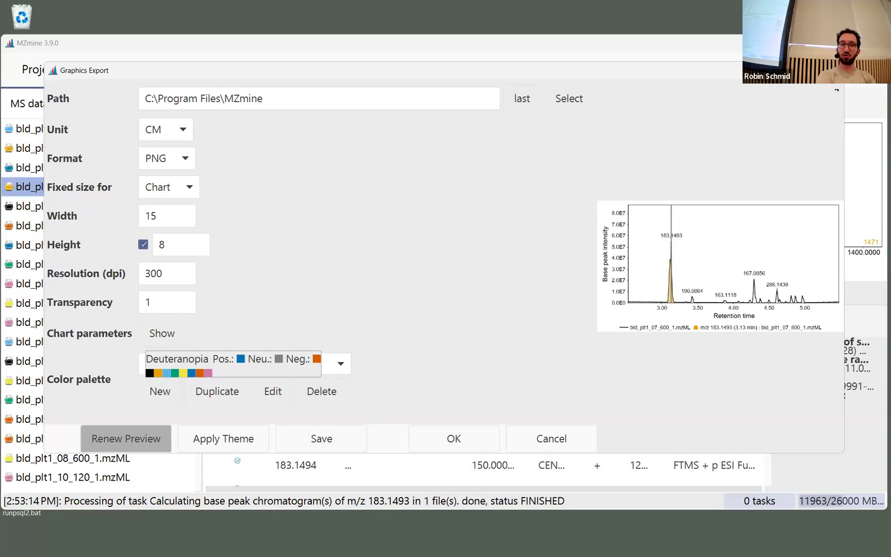
pyautogui.click(831, 70)
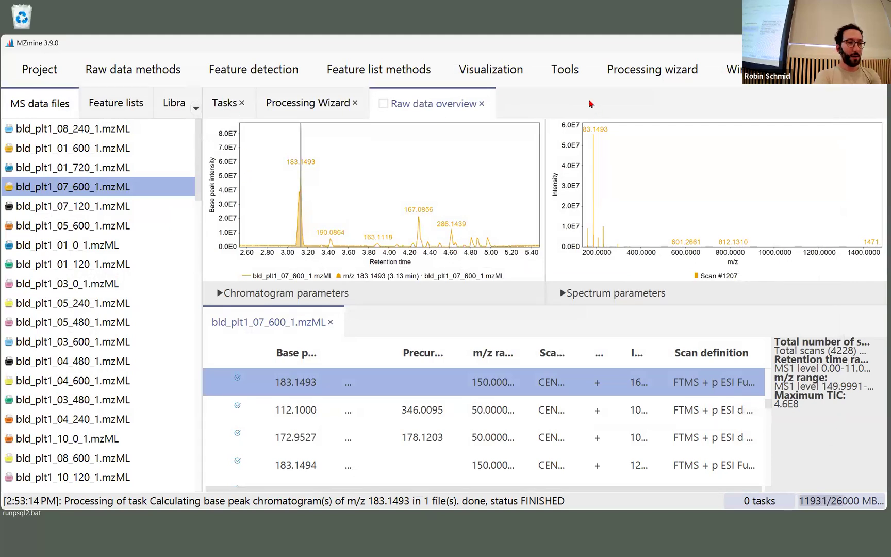
# Step: Search the modules for "export ann" and open the settings of Annotations graphics export (pdf, png)
pyautogui.hotkey('ctrl', 'f')
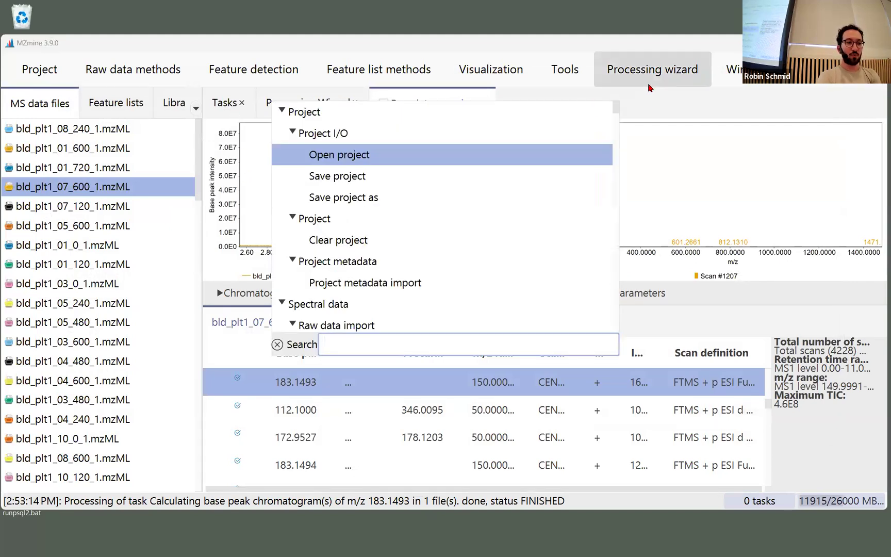
pyautogui.write('export ')
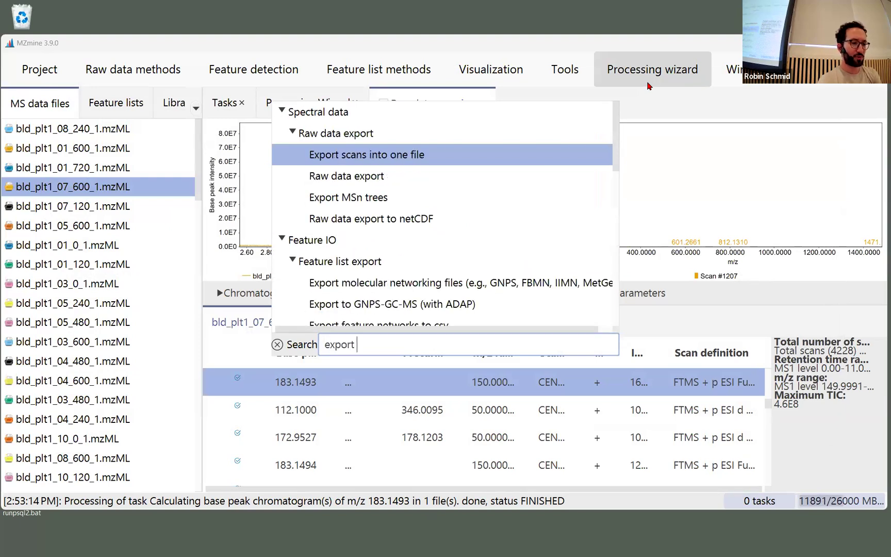
pyautogui.write('amm')
pyautogui.press('BackSpace')
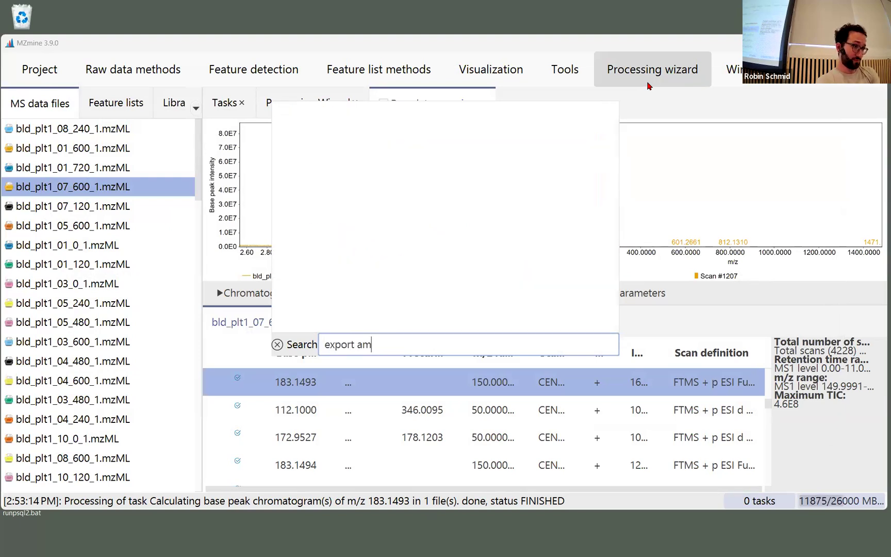
pyautogui.press('BackSpace')
pyautogui.press('BackSpace')
pyautogui.write('ann')
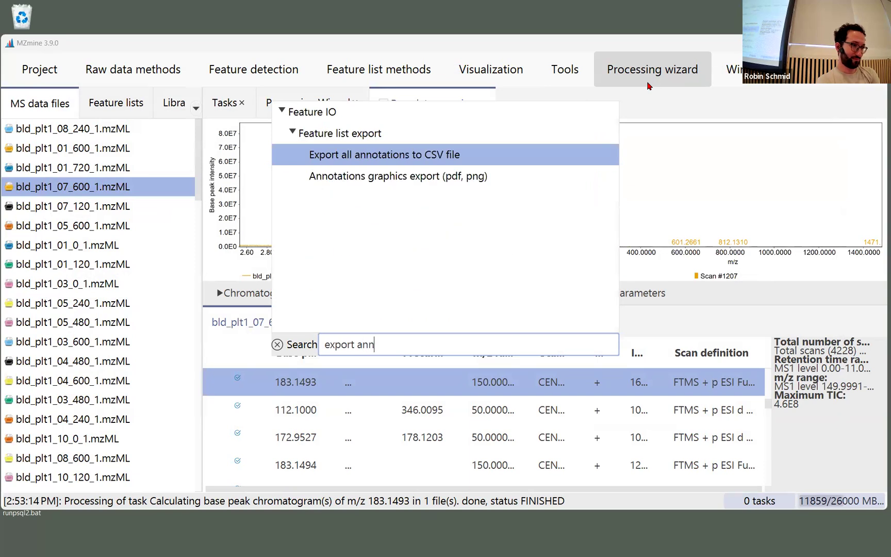
pyautogui.click(414, 179)
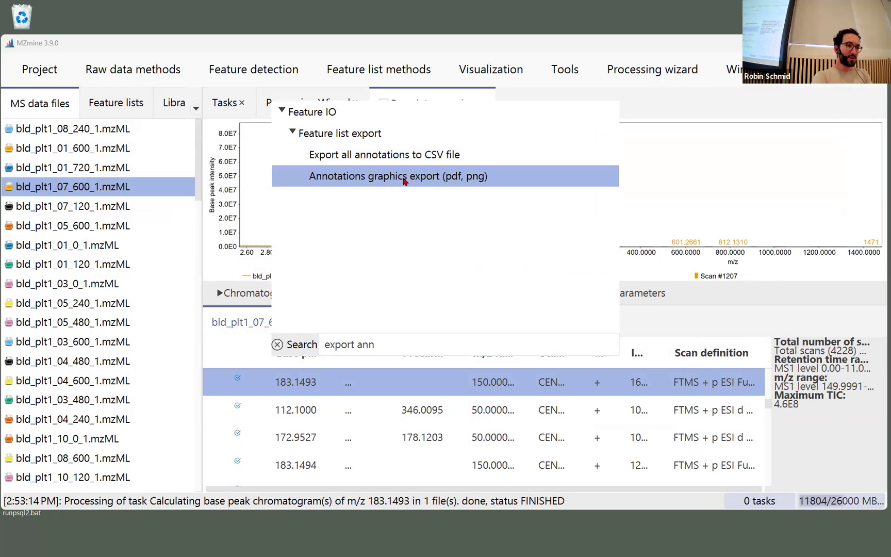
pyautogui.doubleClick(428, 181)
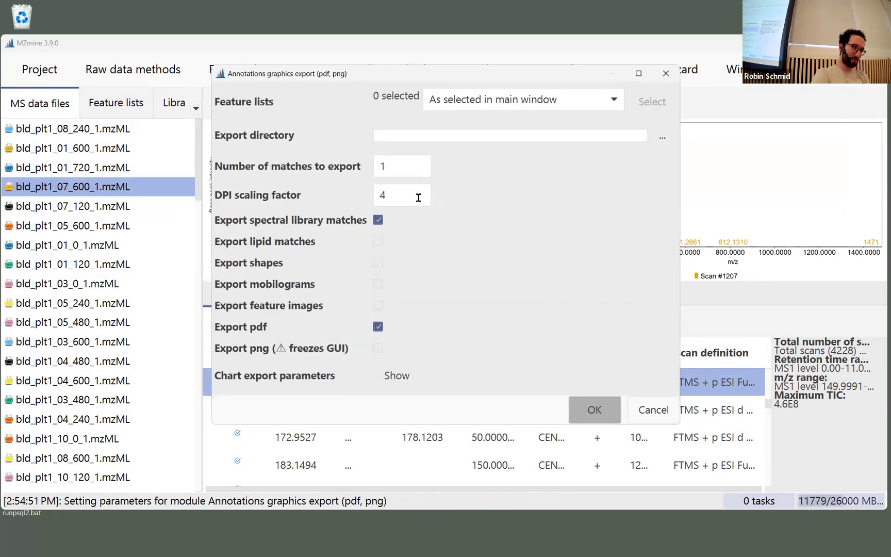
# Step: Enable the export of lipid matches, shapes, mobilograms and feature images, then close the annotations graphics export settings without running it
pyautogui.click(378, 241)
pyautogui.click(378, 263)
pyautogui.click(377, 283)
pyautogui.click(378, 305)
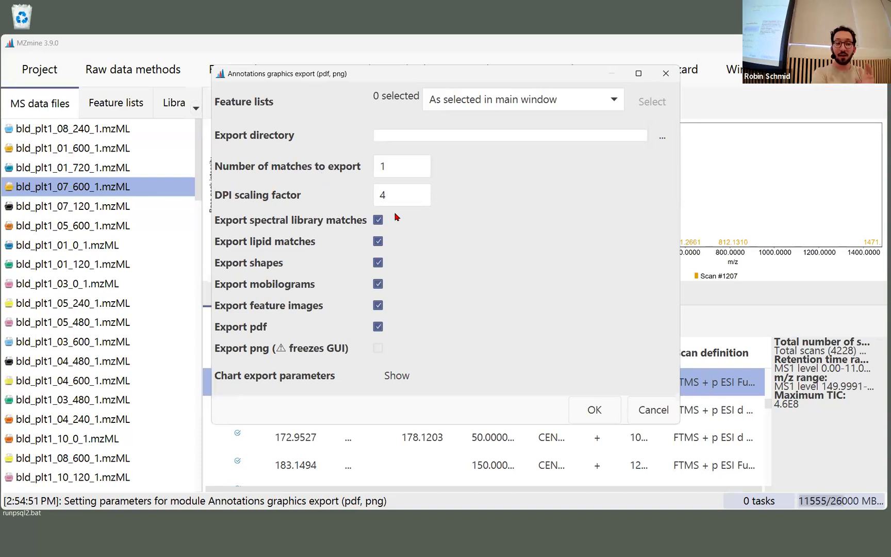
pyautogui.click(666, 74)
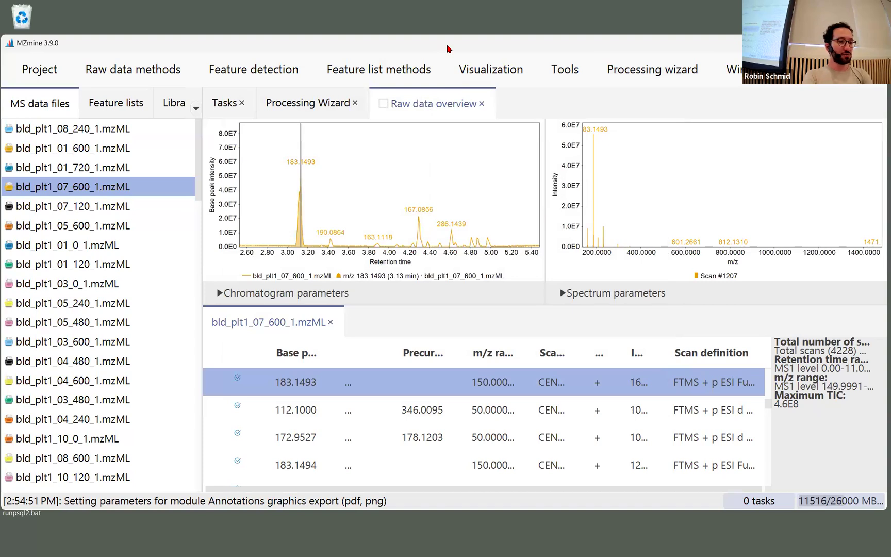
# Step: Search the modules again for "export ann" to view the annotation export options
pyautogui.hotkey('ctrl', 'f')
pyautogui.write('e')
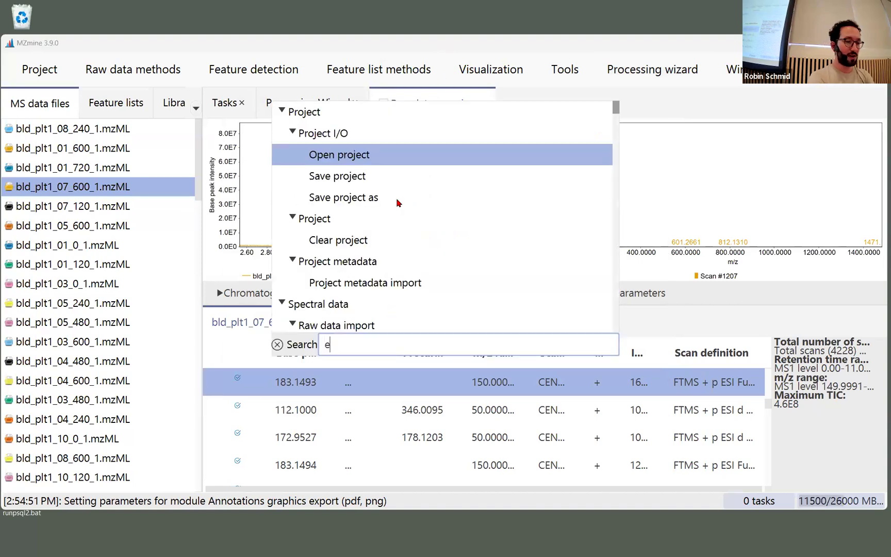
pyautogui.write('xport ann')
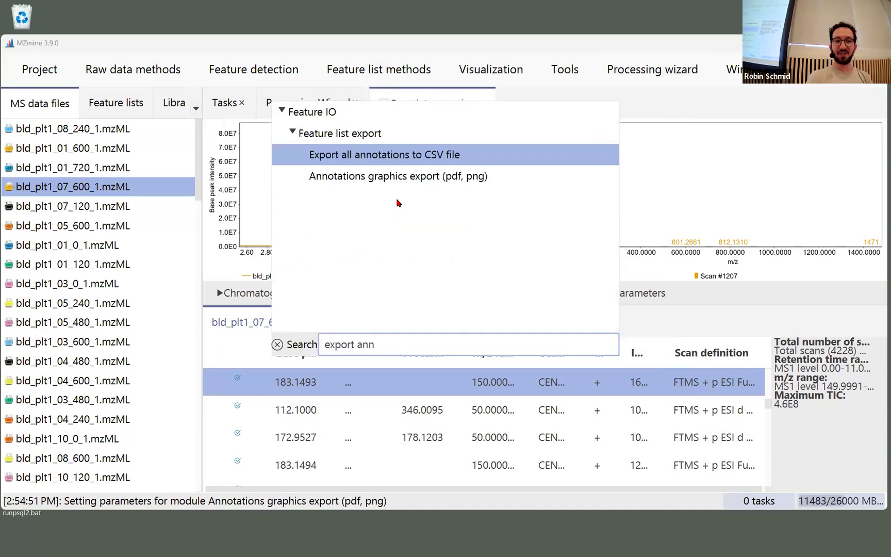
# Step: Review the full list of available feature list export formats and close it without choosing one
pyautogui.click(408, 70)
pyautogui.click(398, 71)
pyautogui.moveTo(388, 114)
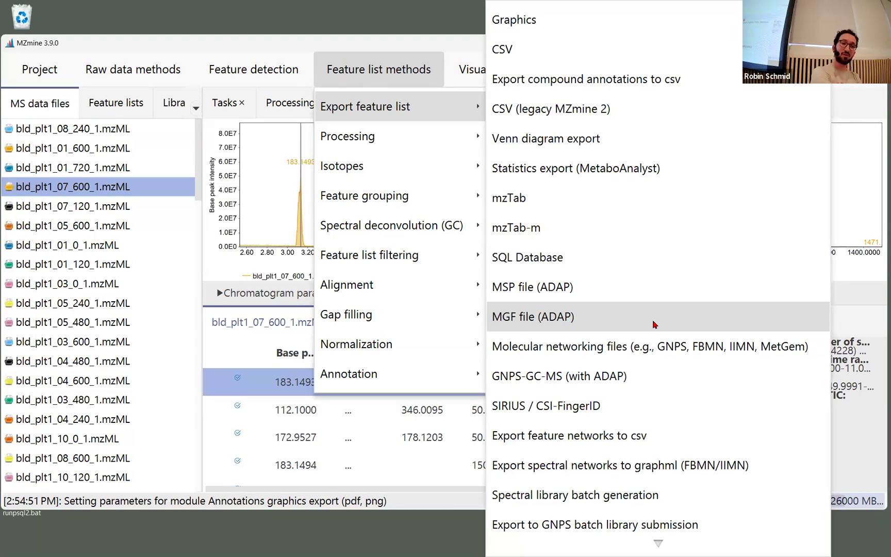
pyautogui.moveTo(622, 546)
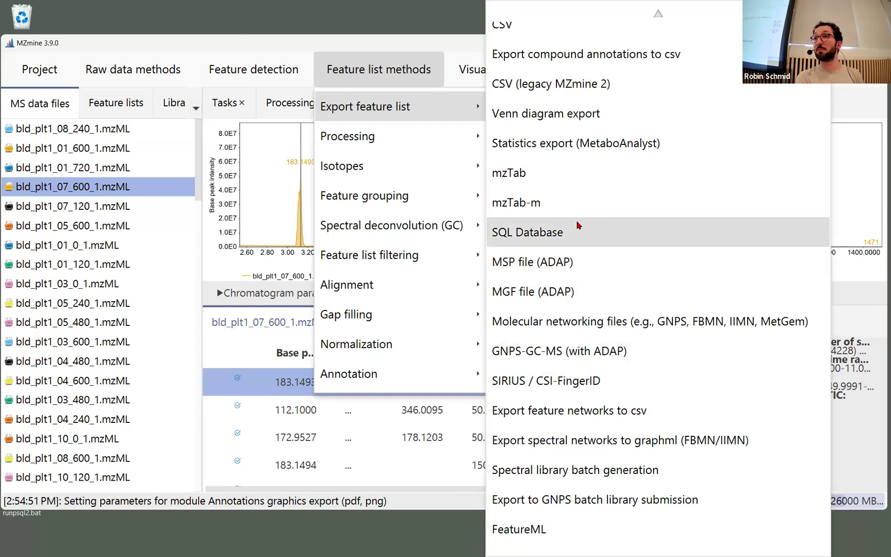
pyautogui.click(461, 51)
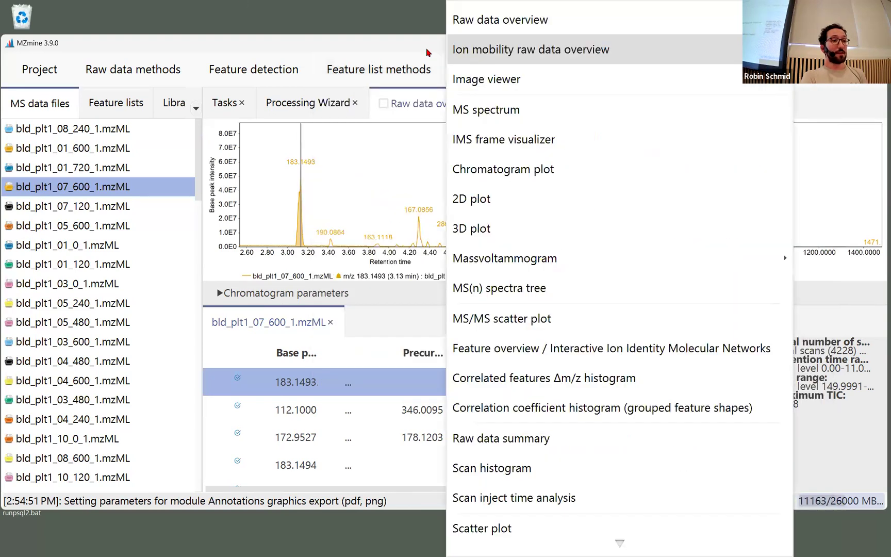
pyautogui.click(427, 51)
# Step: Switch to File Explorer, open the results folder in 2023_summer_school and examine its exported files, including test1_annotations.csv, test1_iimn_gnps.mgf and test1_sirius.mgf
pyautogui.moveTo(455, 535)
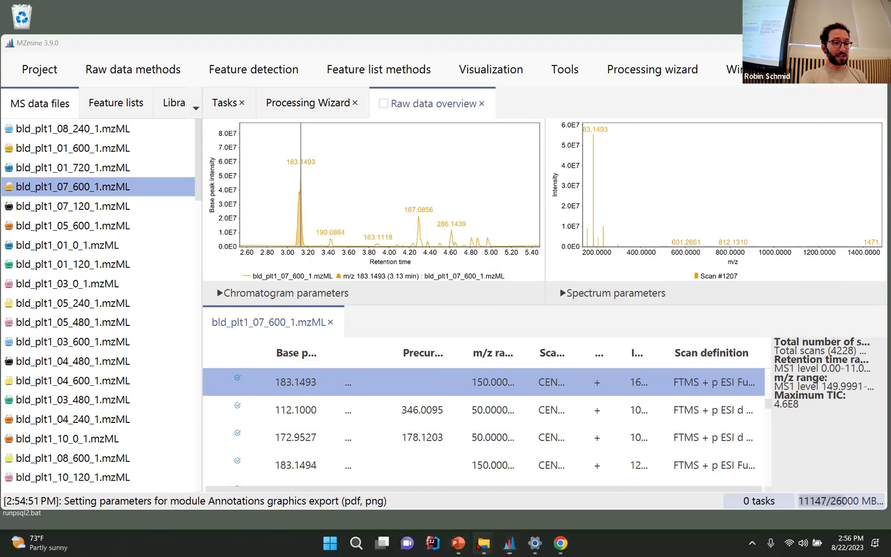
pyautogui.click(456, 475)
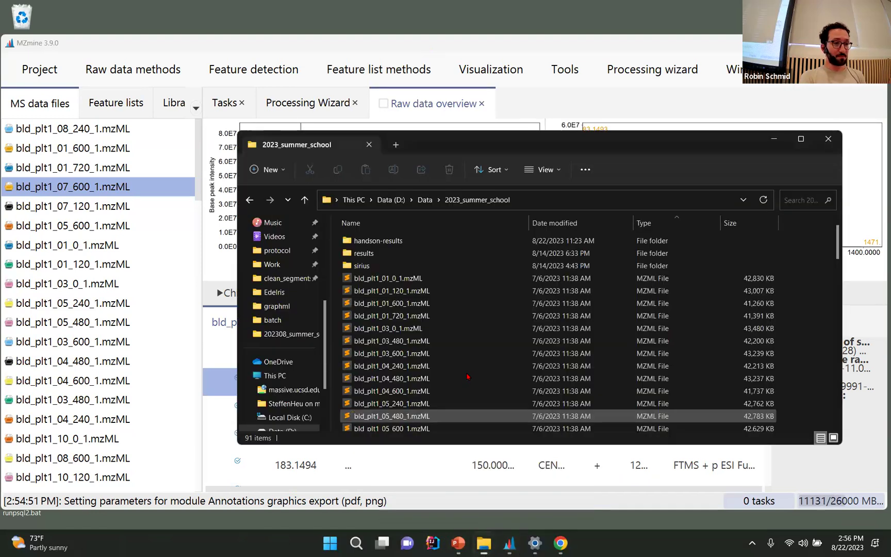
pyautogui.doubleClick(366, 253)
pyautogui.click(405, 240)
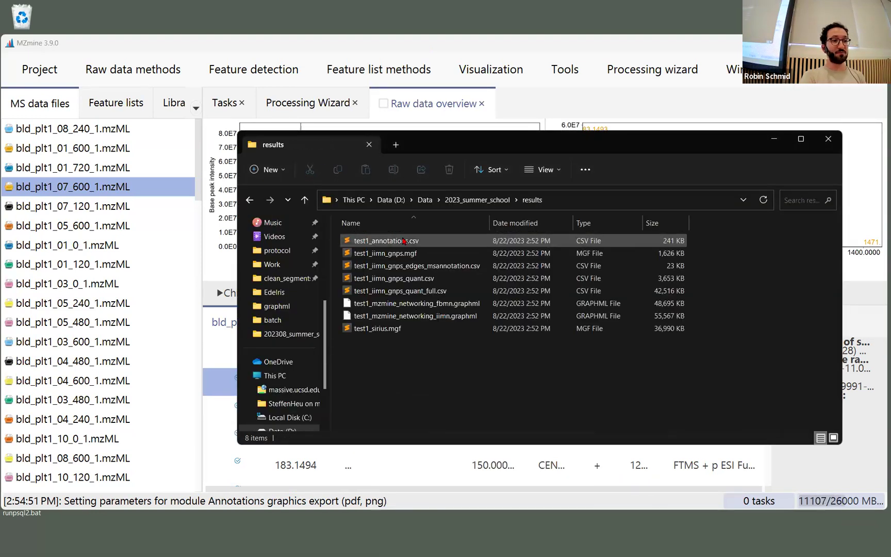
pyautogui.keyDown('shift'); pyautogui.click(404, 328); pyautogui.keyUp('shift')
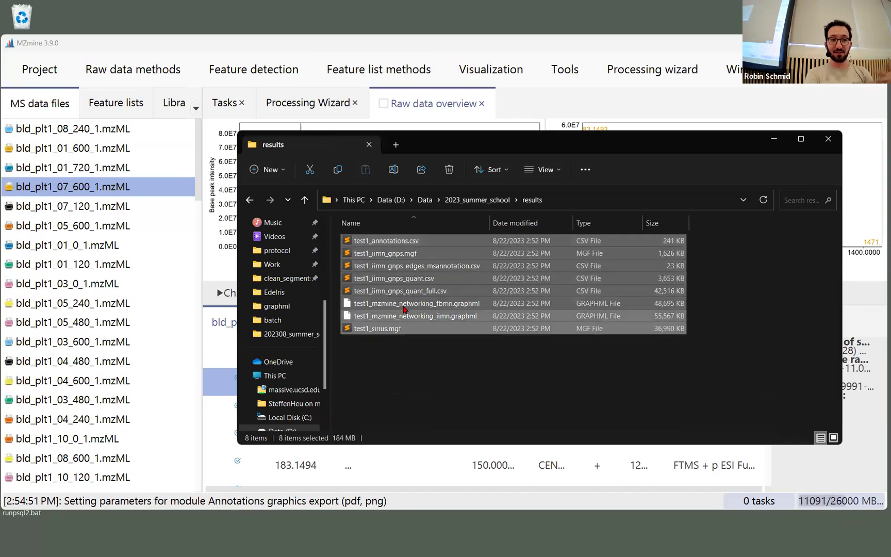
pyautogui.click(421, 252)
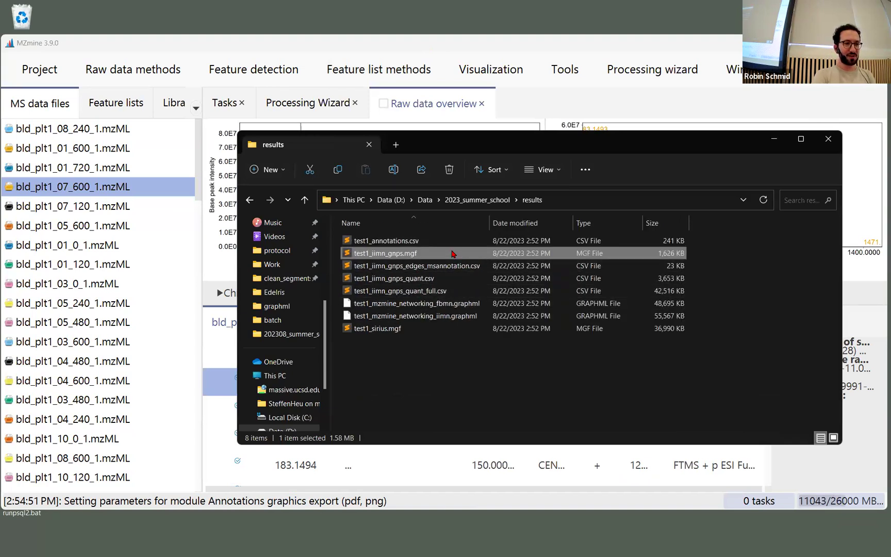
pyautogui.click(399, 362)
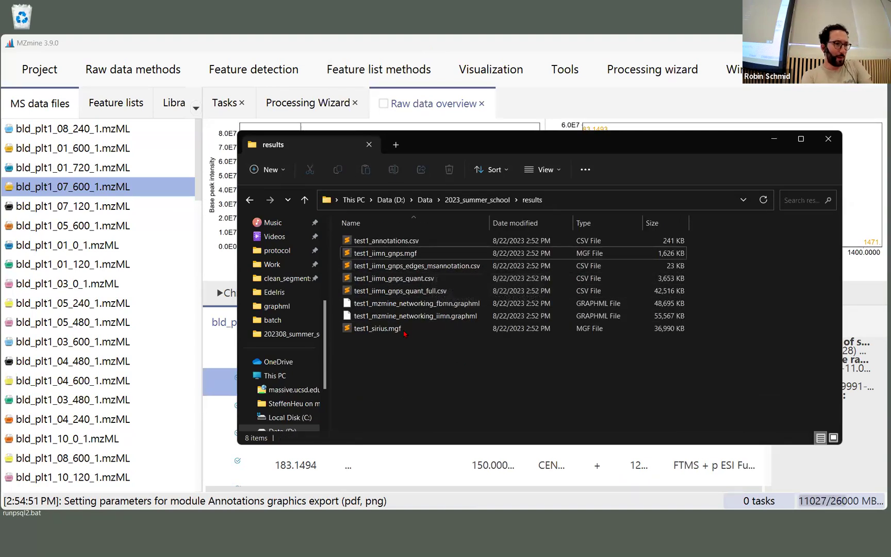
pyautogui.click(379, 242)
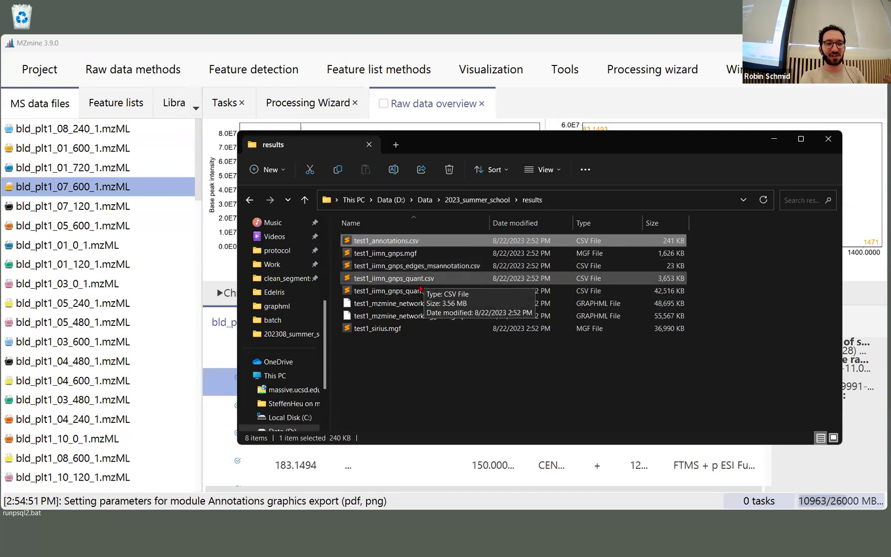
pyautogui.click(390, 329)
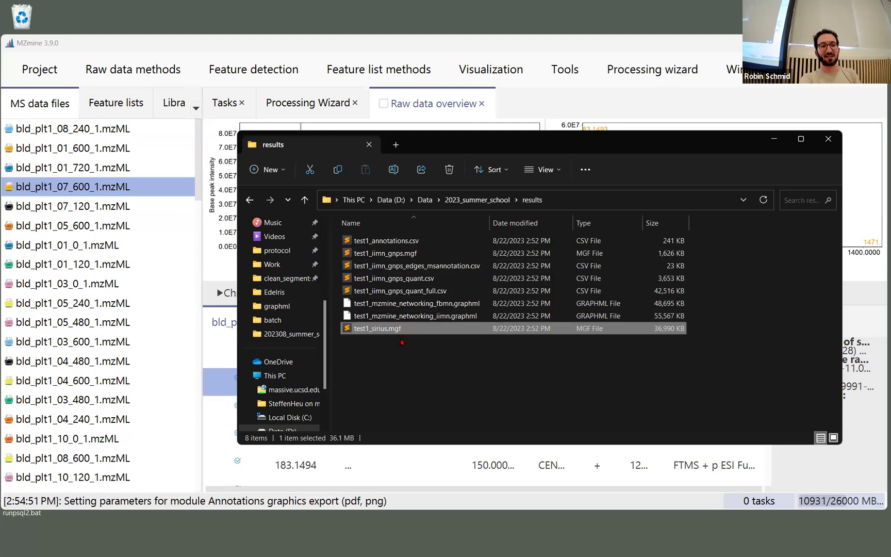
# Step: Compare the exported test1_iimn_gnps.mgf, test1_annotations.csv and the fbmn and iimn networking graphml files, and close the results folder
pyautogui.click(397, 253)
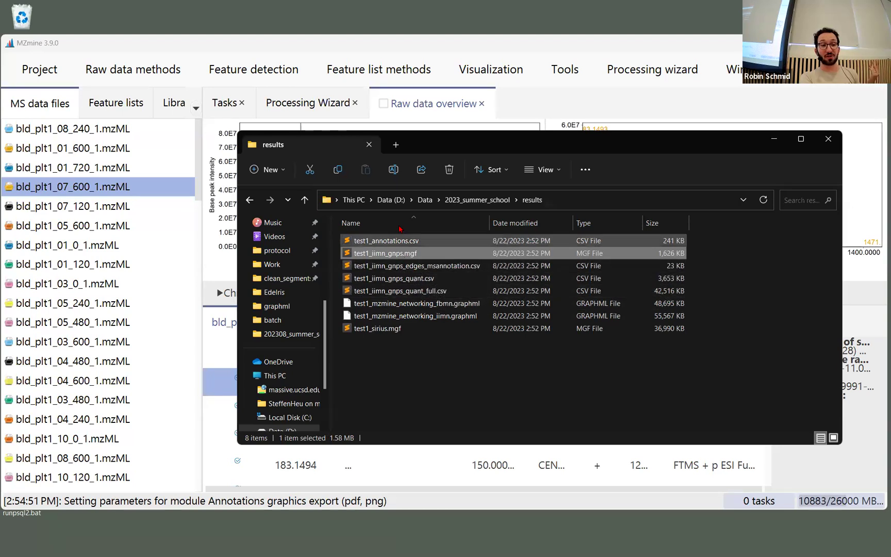
pyautogui.click(384, 241)
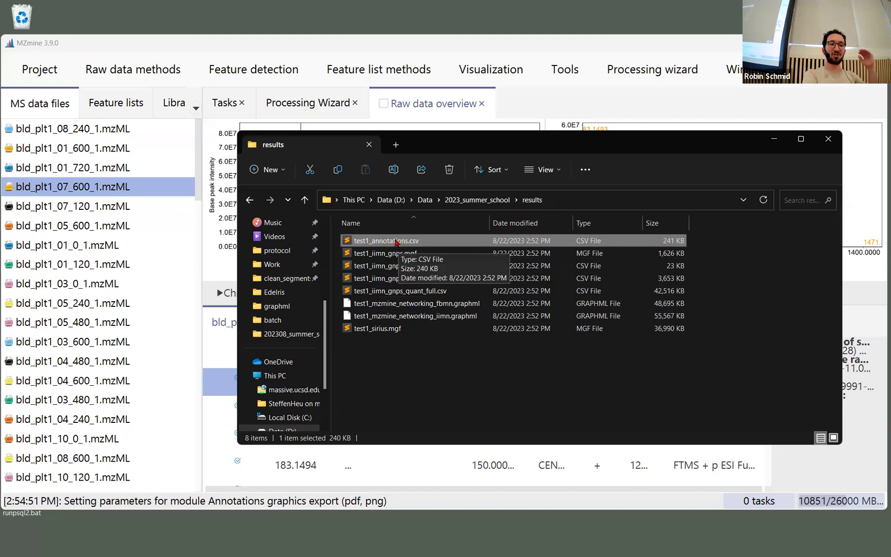
pyautogui.click(412, 304)
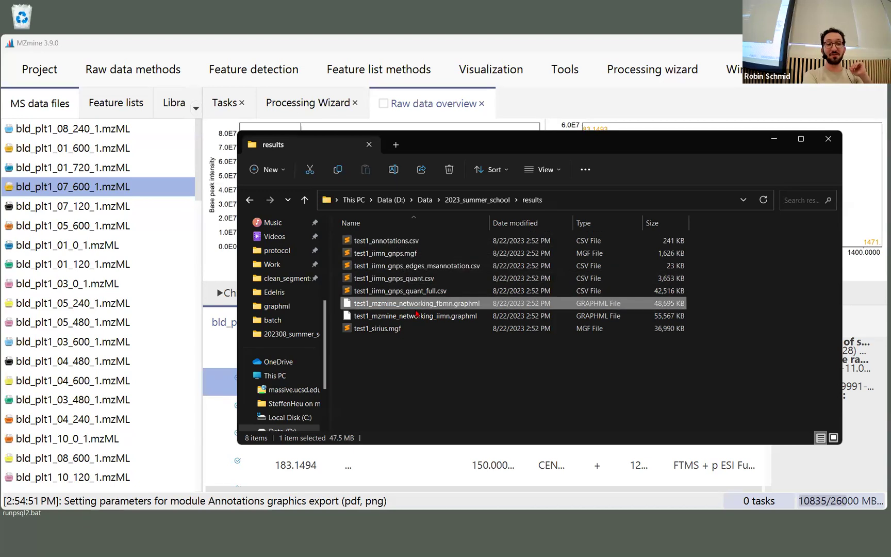
pyautogui.click(456, 315)
pyautogui.click(473, 308)
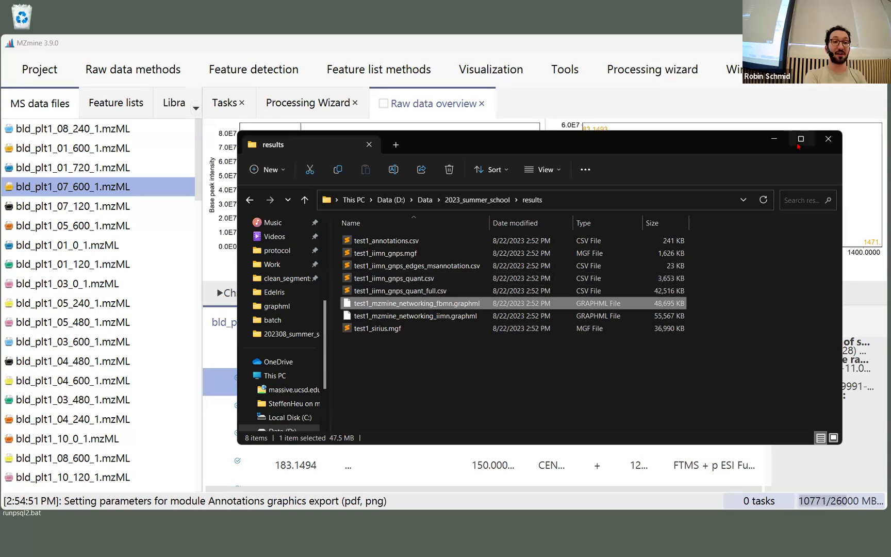
pyautogui.click(828, 139)
# Step: Switch to the Chrome window with the MZmine_hands_on_summer_school presentation and maximize it
pyautogui.moveTo(691, 546)
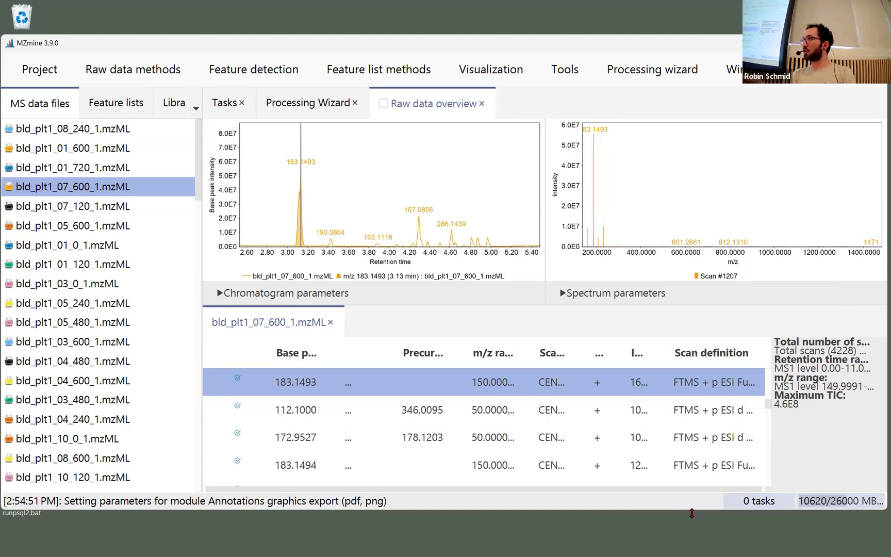
pyautogui.moveTo(876, 549)
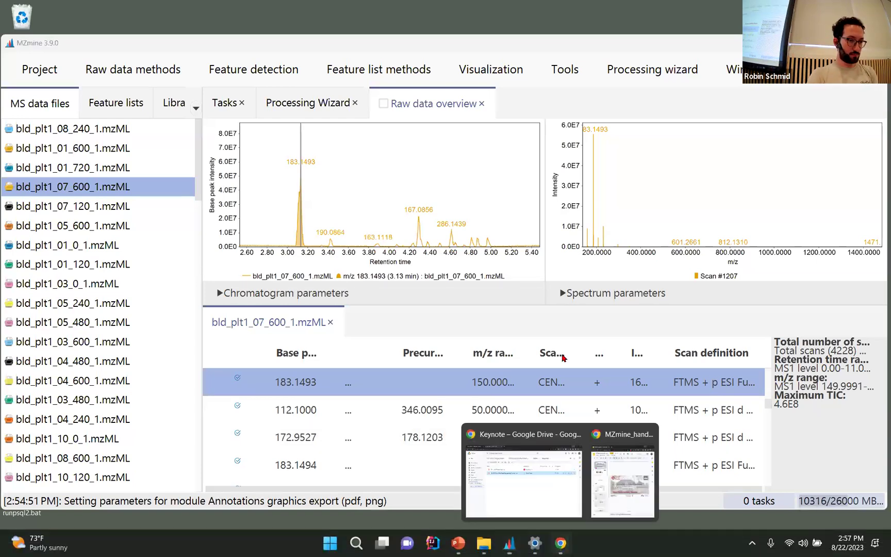
pyautogui.click(626, 475)
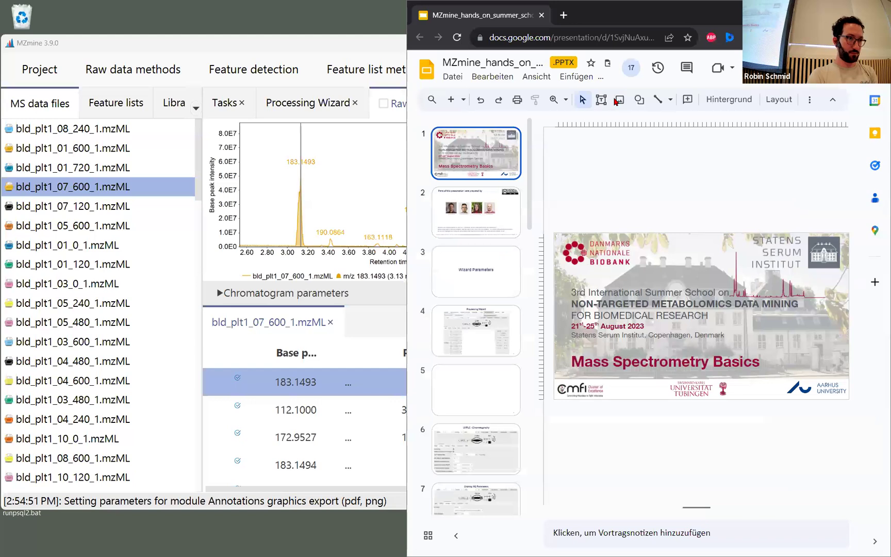
pyautogui.doubleClick(614, 16)
# Step: Go to the CD-MRG-metabolomics_summerschool_2023 repository on GitHub using the address suggestion for "summer", and open its main page
pyautogui.click(380, 29)
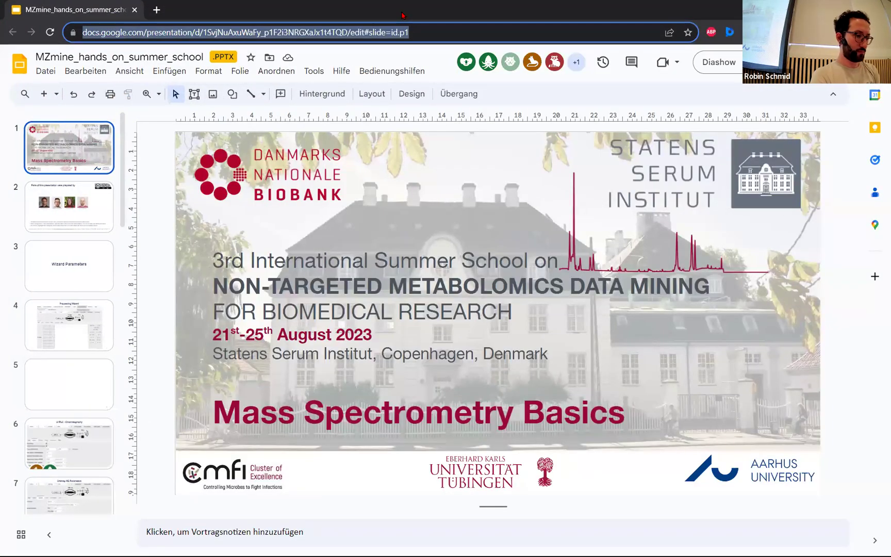
pyautogui.write('sume')
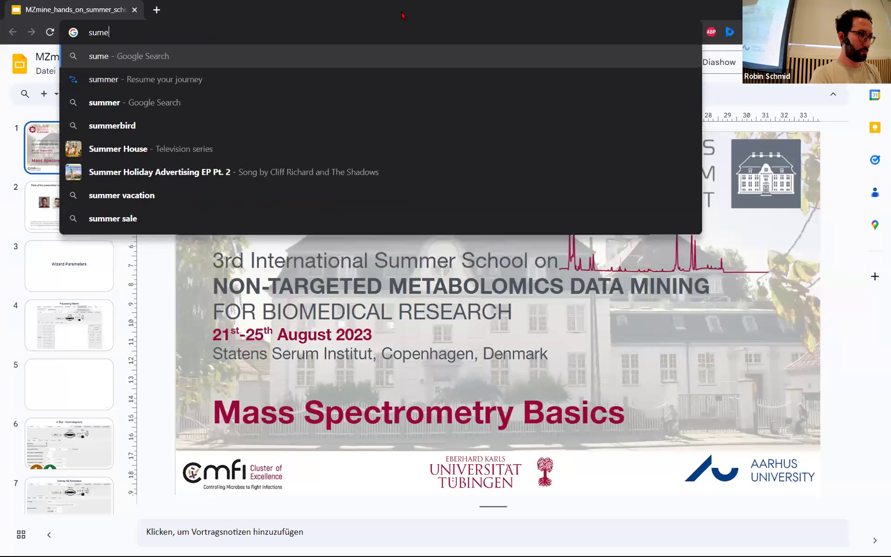
pyautogui.press('BackSpace')
pyautogui.write('mer')
pyautogui.press('Return')
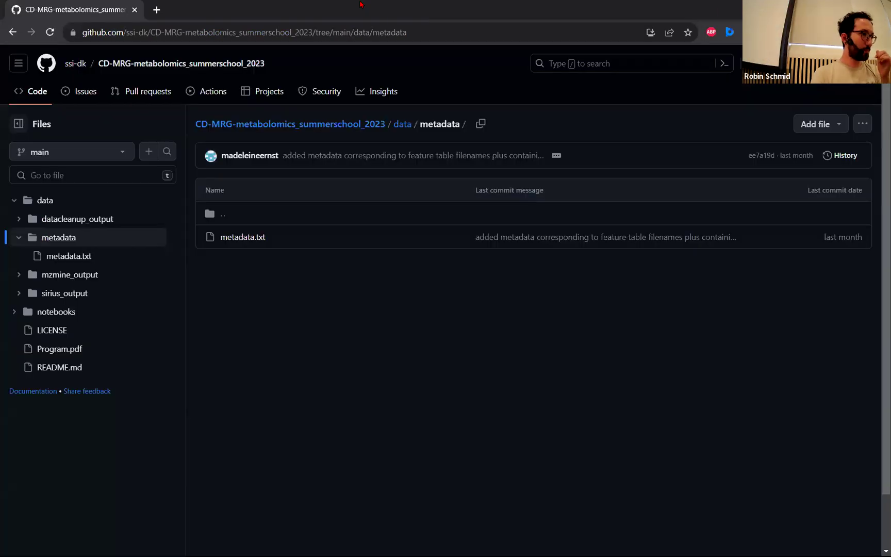
pyautogui.click(180, 63)
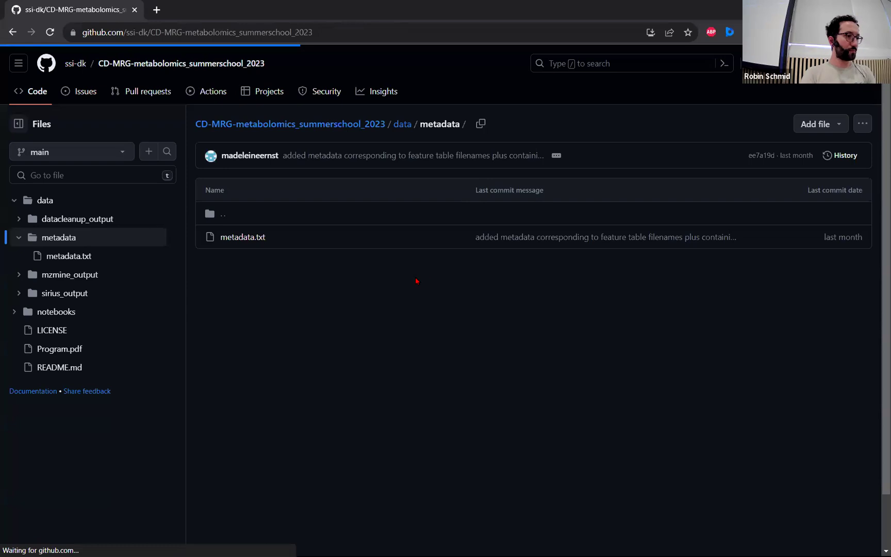
# Step: Read the README's MZmine 3 section, highlighting the important notice about the processed results in data/mzmine_output
pyautogui.scroll(-15, 416, 281)
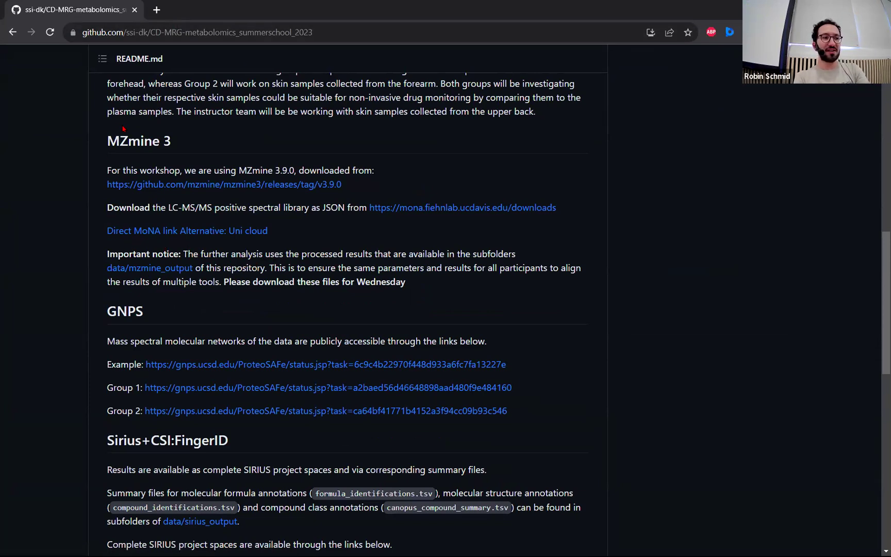
pyautogui.moveTo(108, 253); pyautogui.dragTo(182, 253)
pyautogui.click(170, 252)
pyautogui.moveTo(108, 253); pyautogui.dragTo(238, 281)
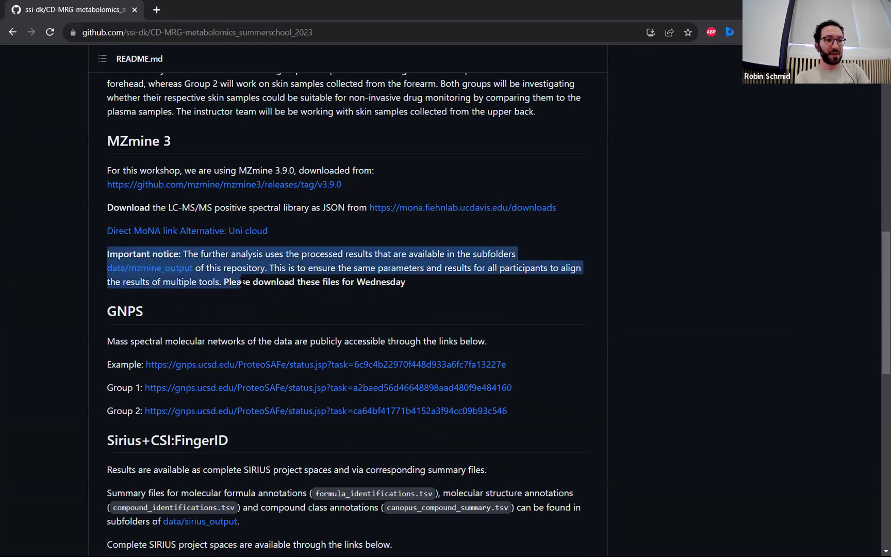
pyautogui.click(239, 282)
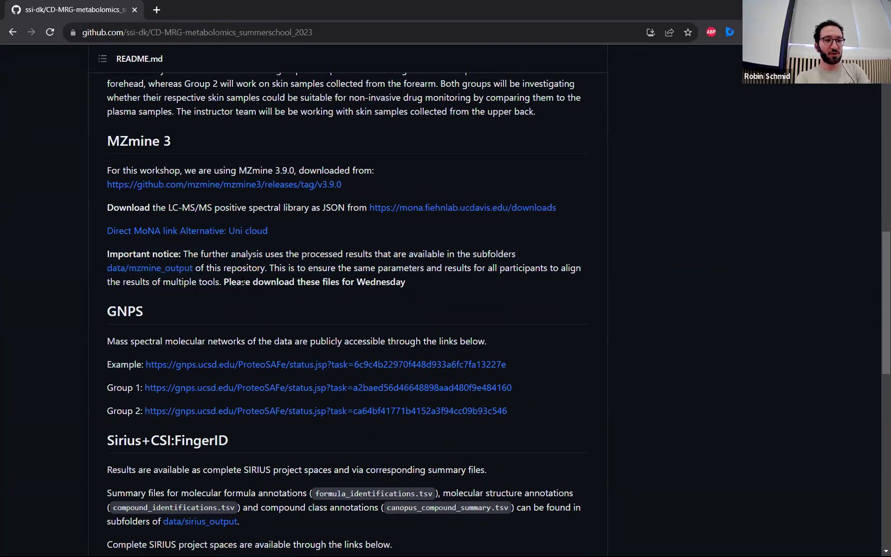
# Step: Follow the README link to data/mzmine_output and open its Example folder
pyautogui.click(184, 269)
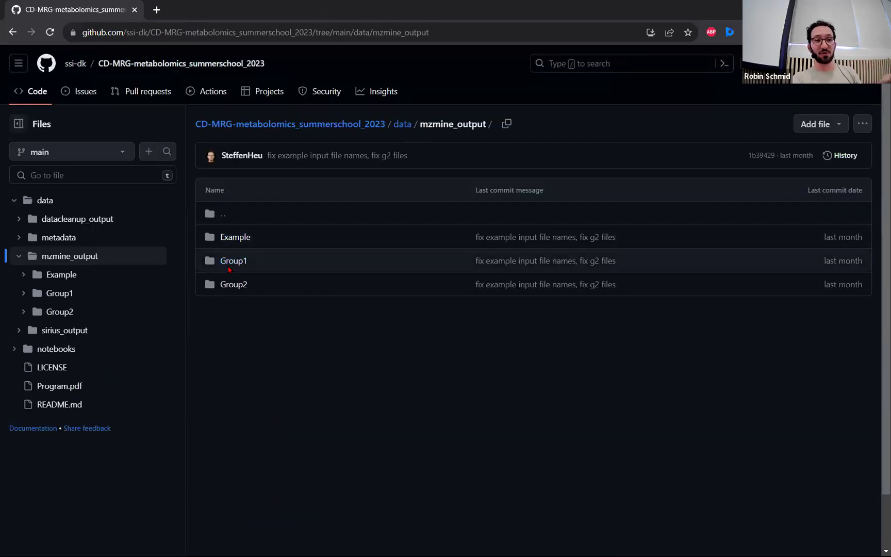
pyautogui.click(233, 240)
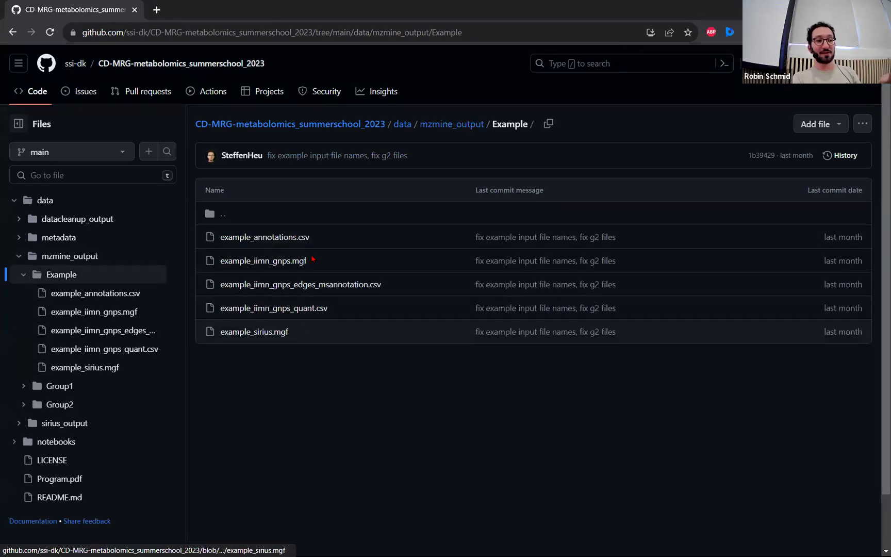